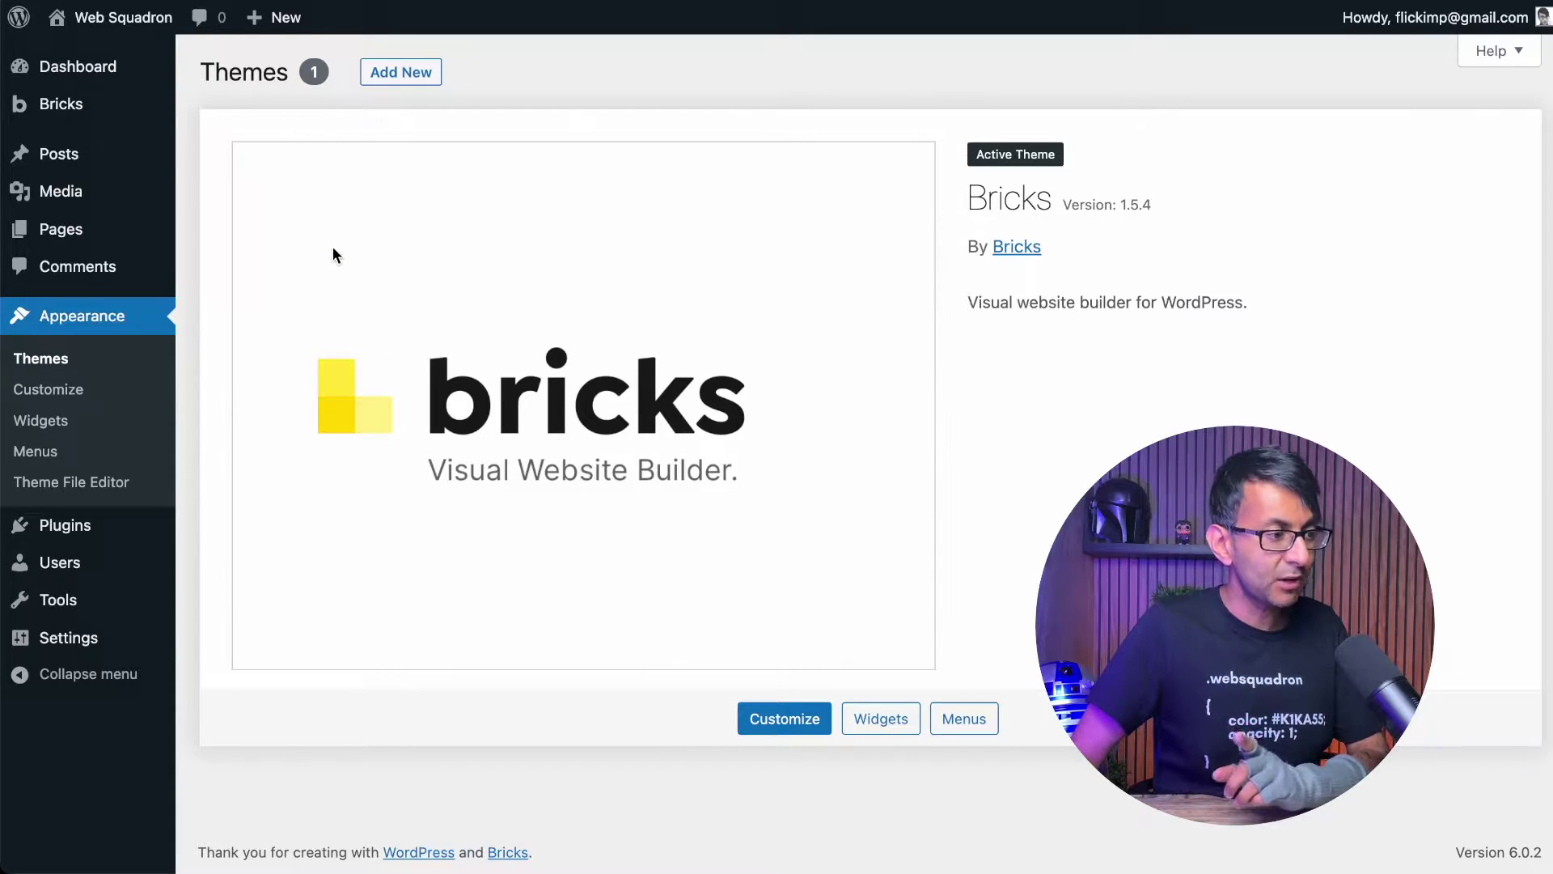
Open the Bricks Custom Fonts list showing the Lato and Montserrat fonts
mouse_move(58, 107)
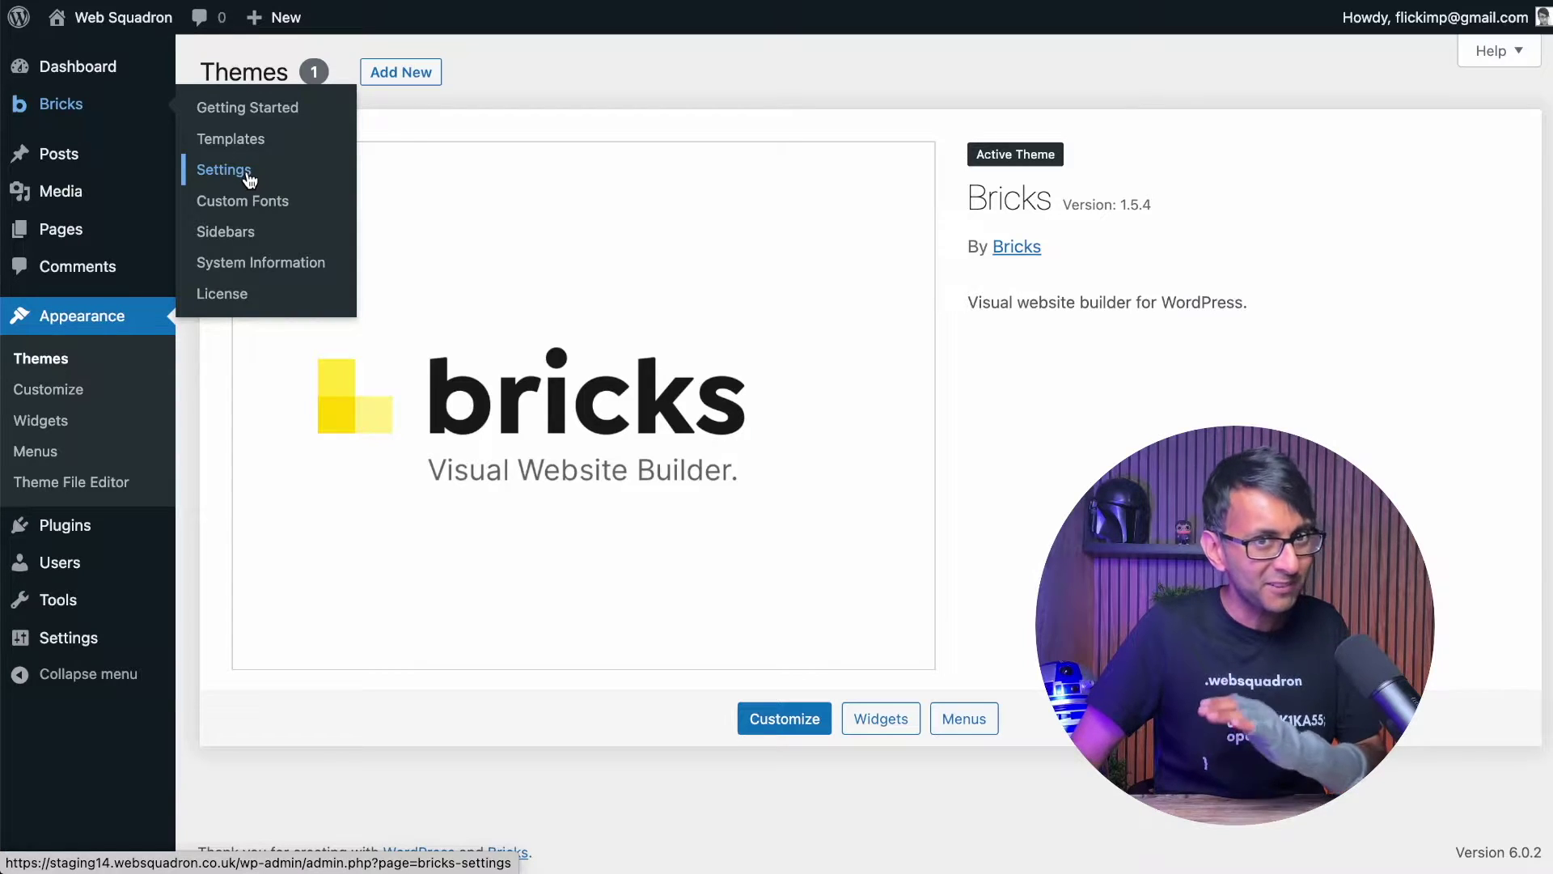
click(271, 208)
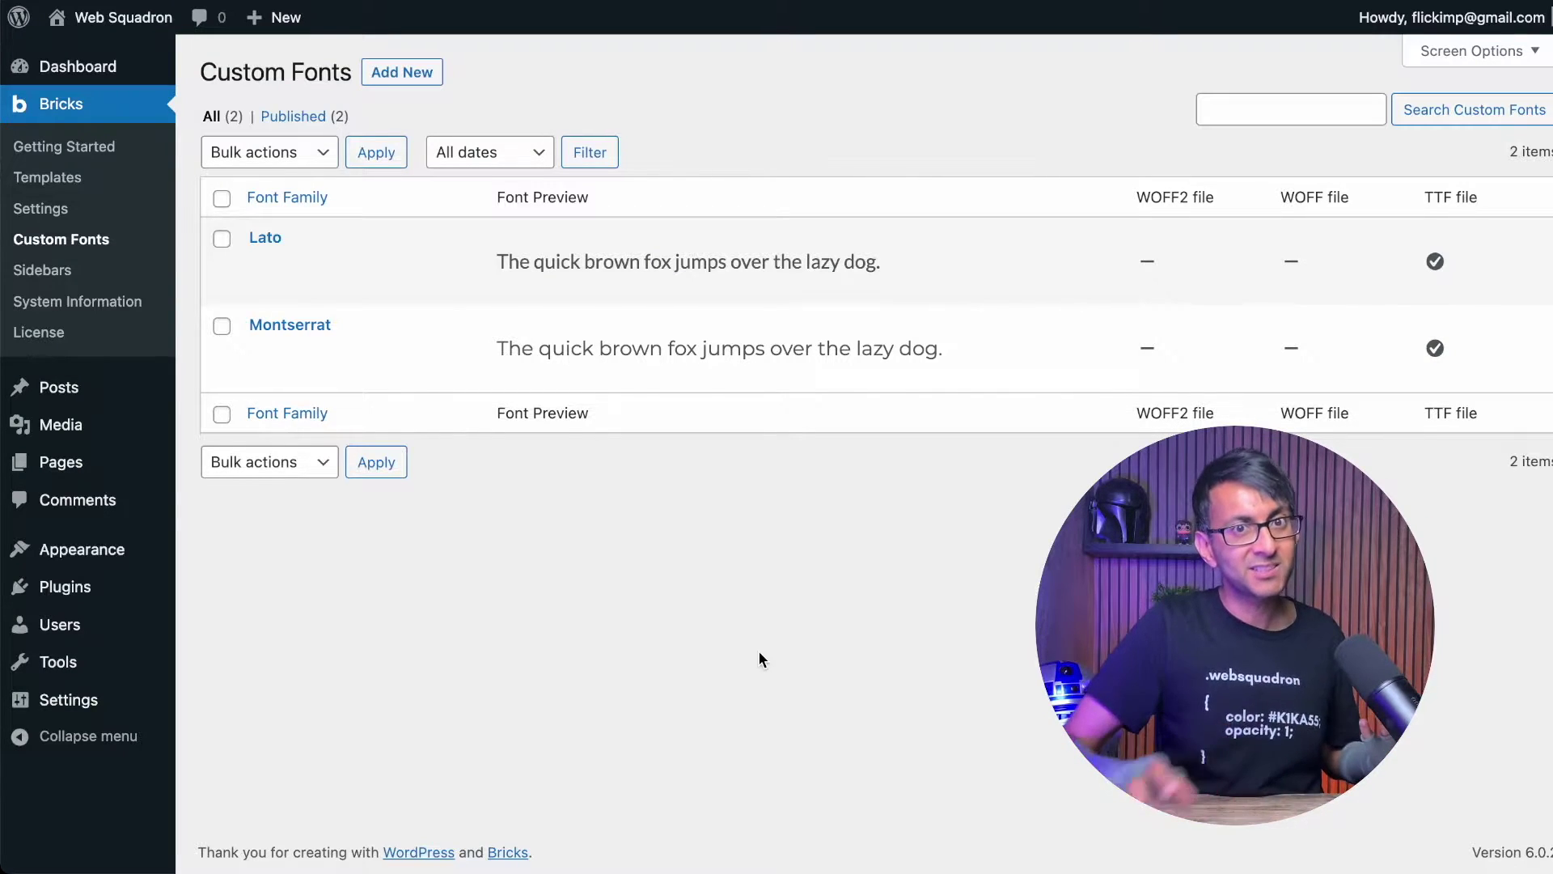
Open the Lato custom font to review its light-to-black weight variants, then go to Bricks templates
click(405, 81)
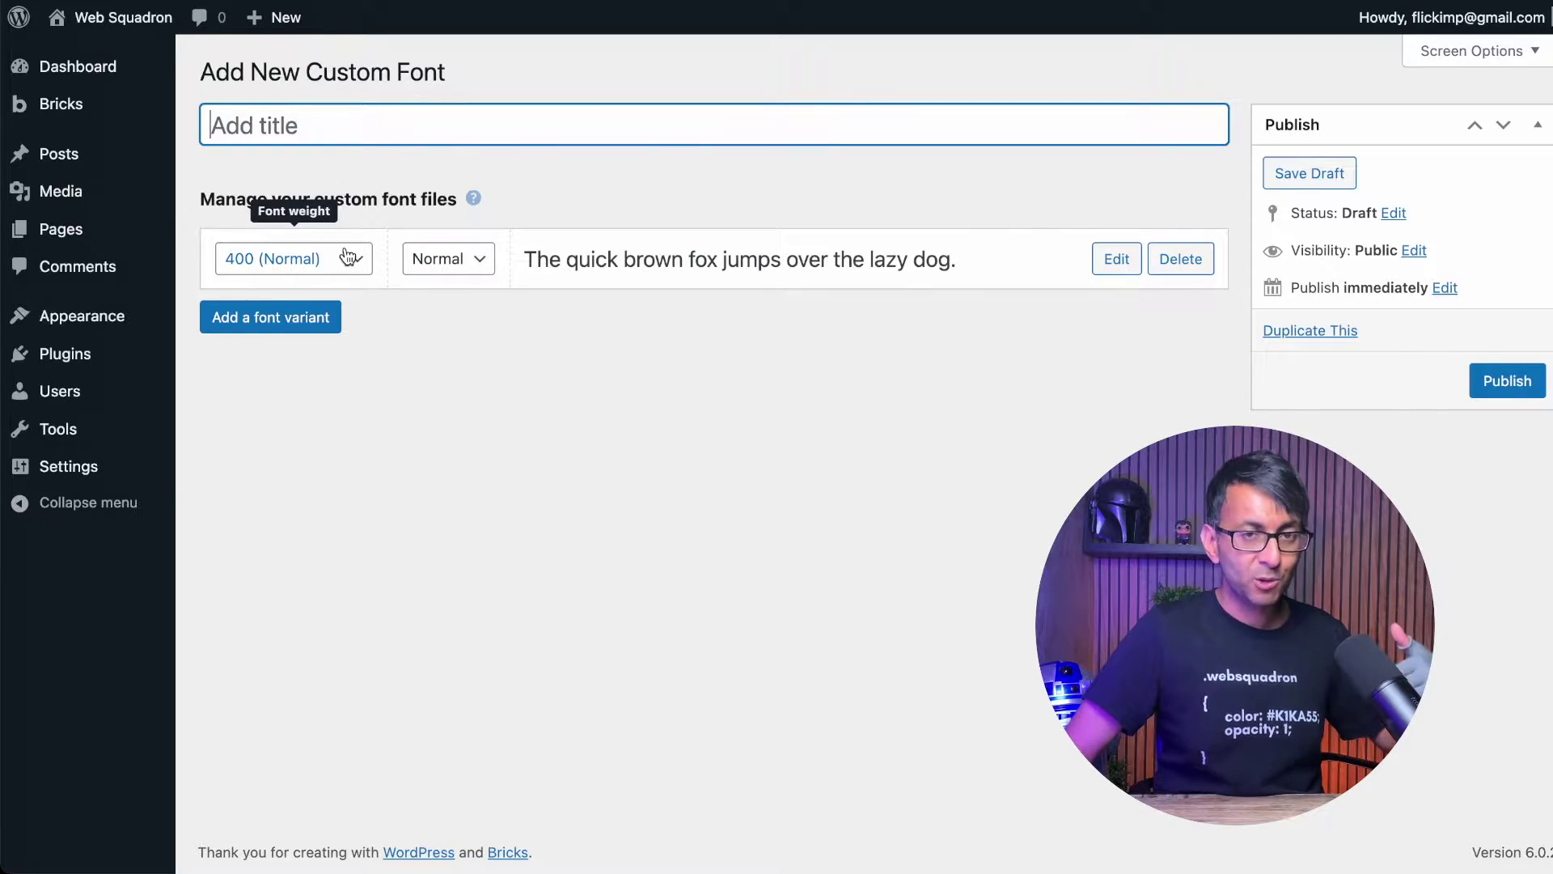
click(104, 7)
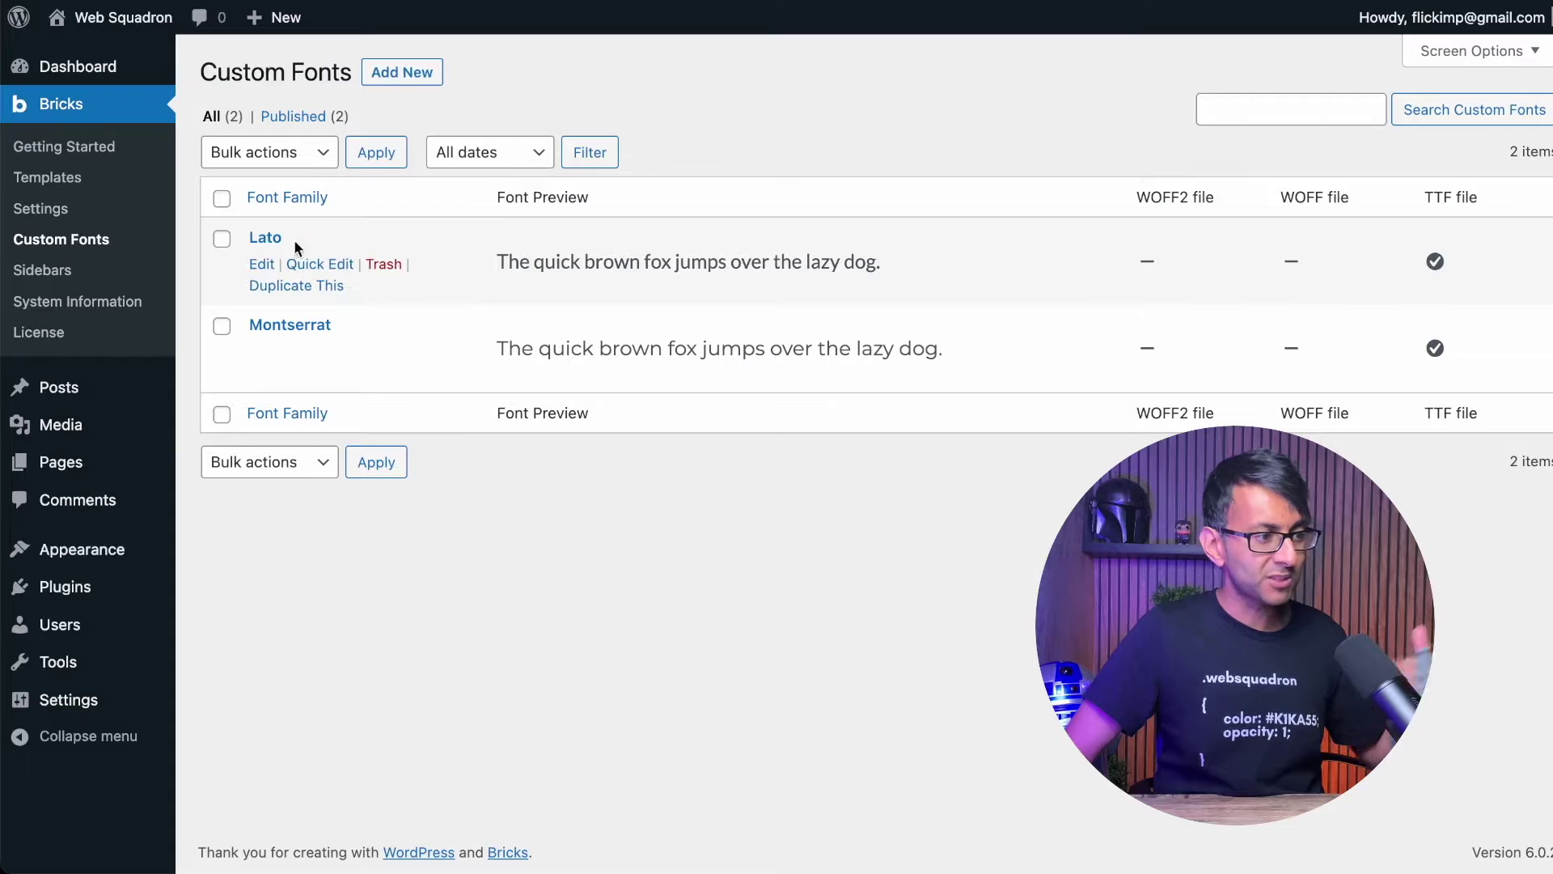
click(261, 264)
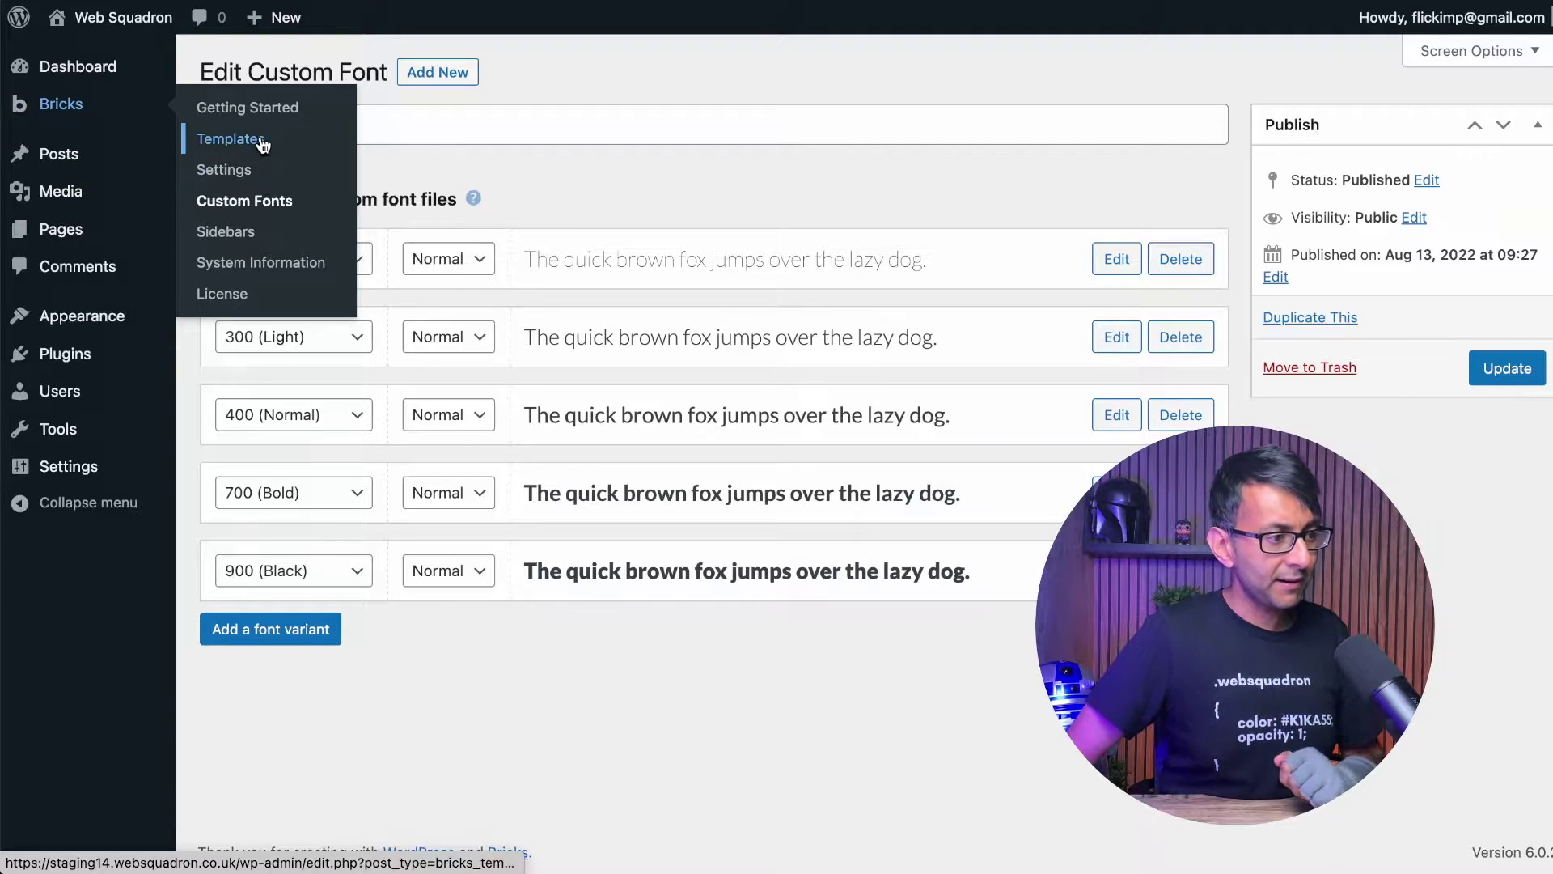
click(259, 140)
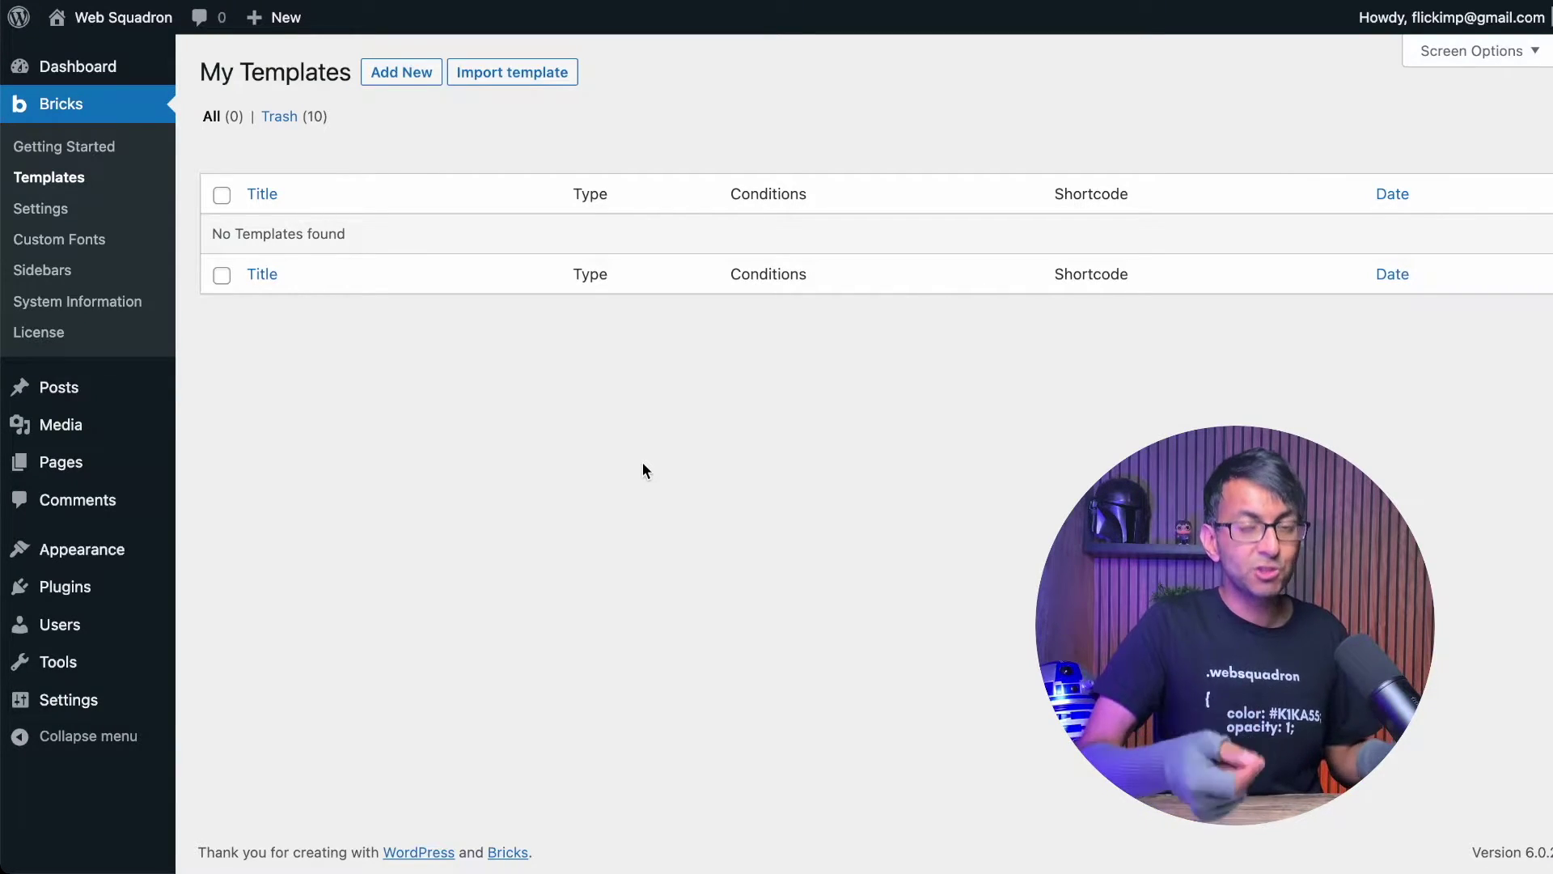
Publish a new template 'Header Template' with Template Type Header and open it in Bricks
click(410, 76)
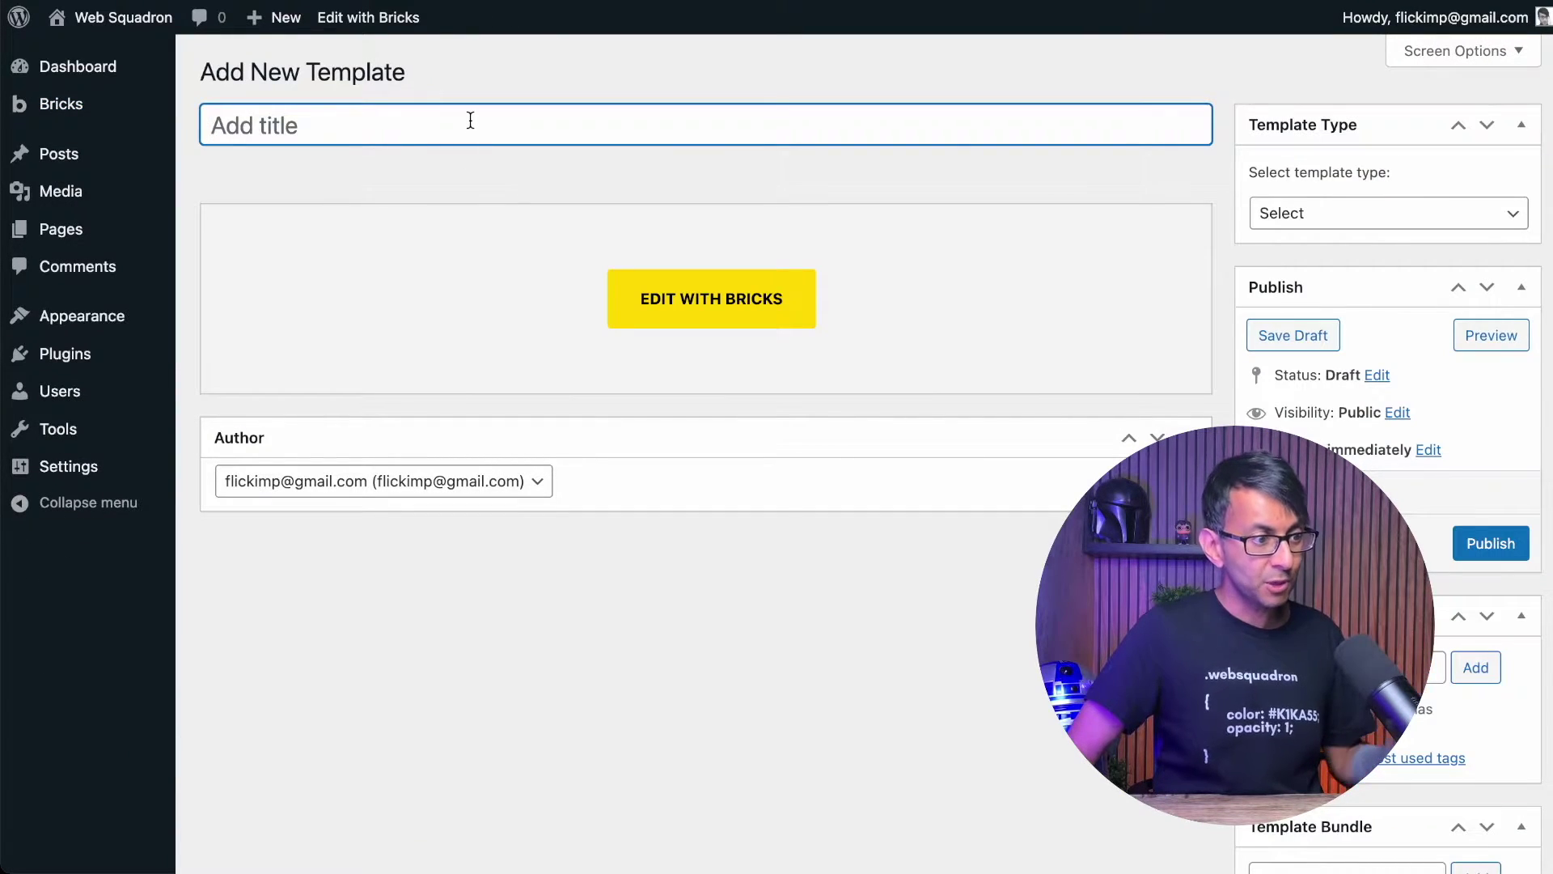
text(Header Template)
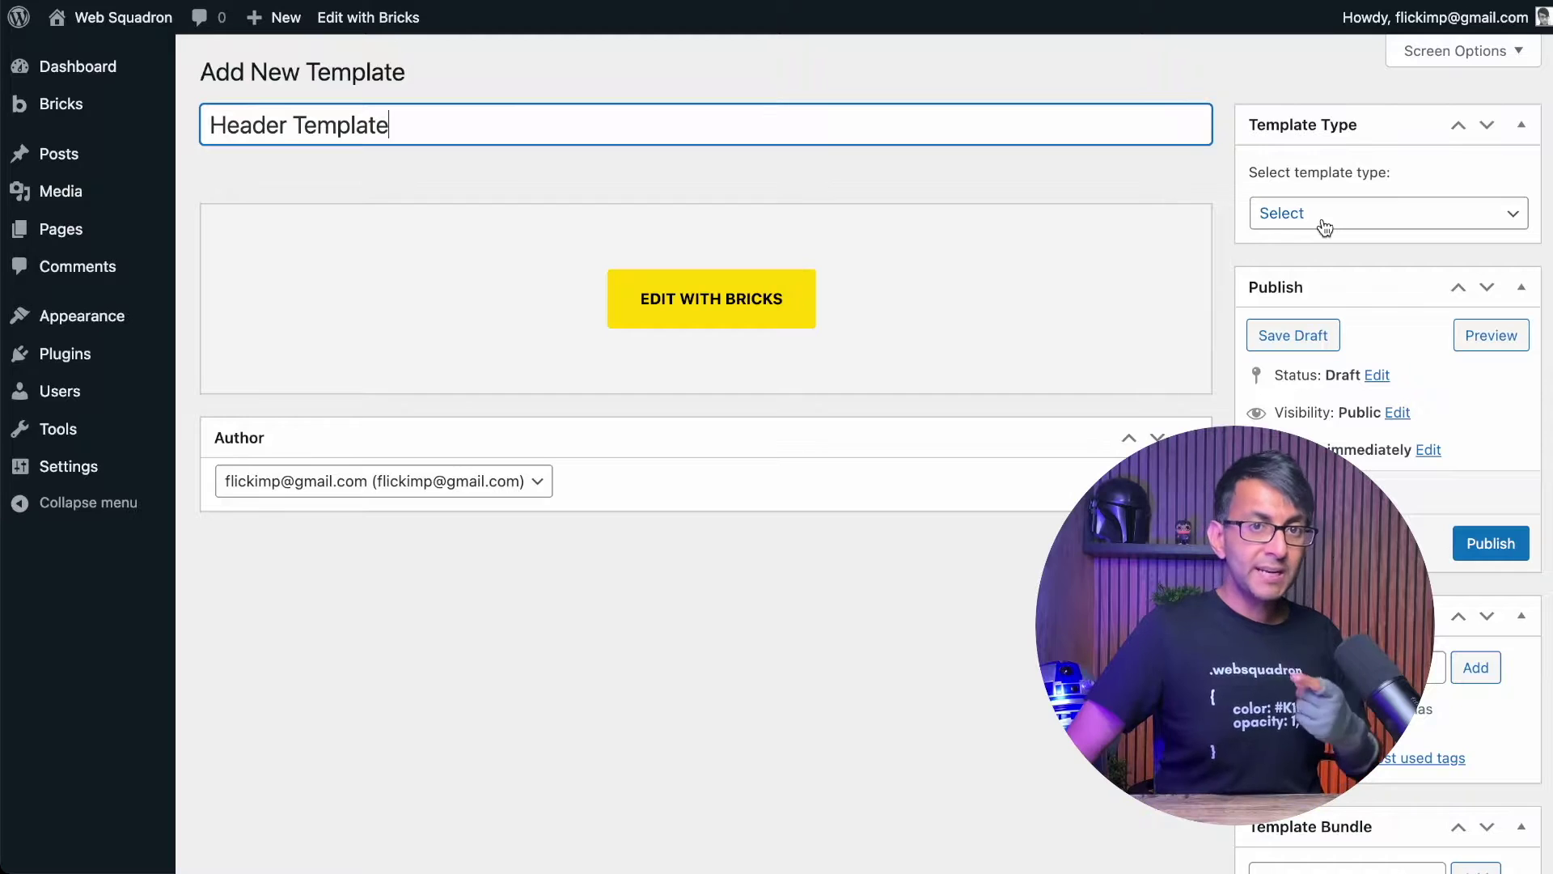
click(1324, 223)
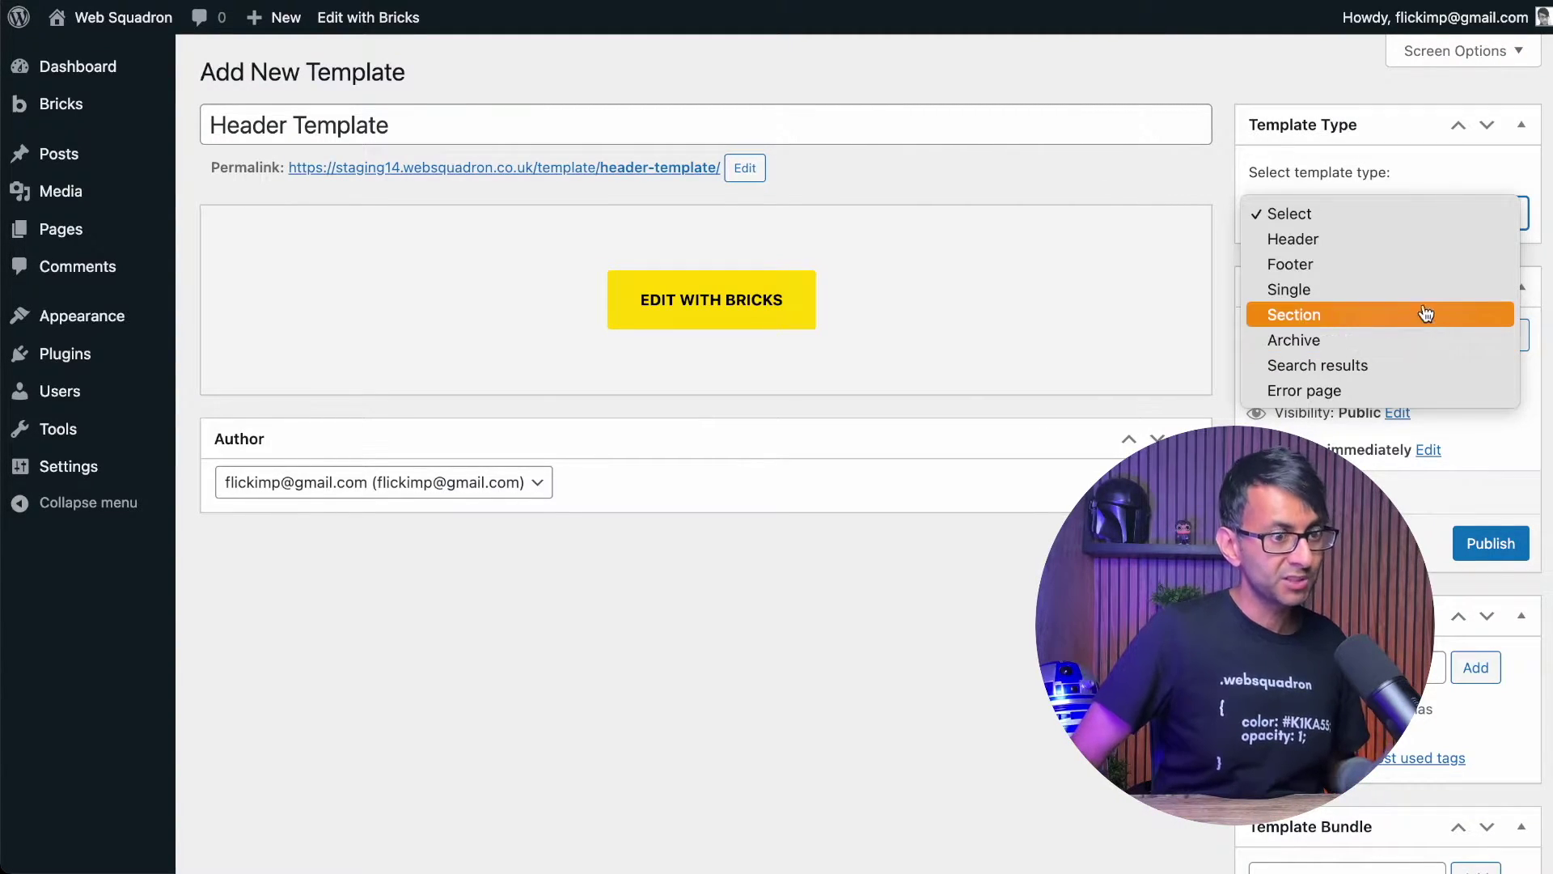
click(1411, 244)
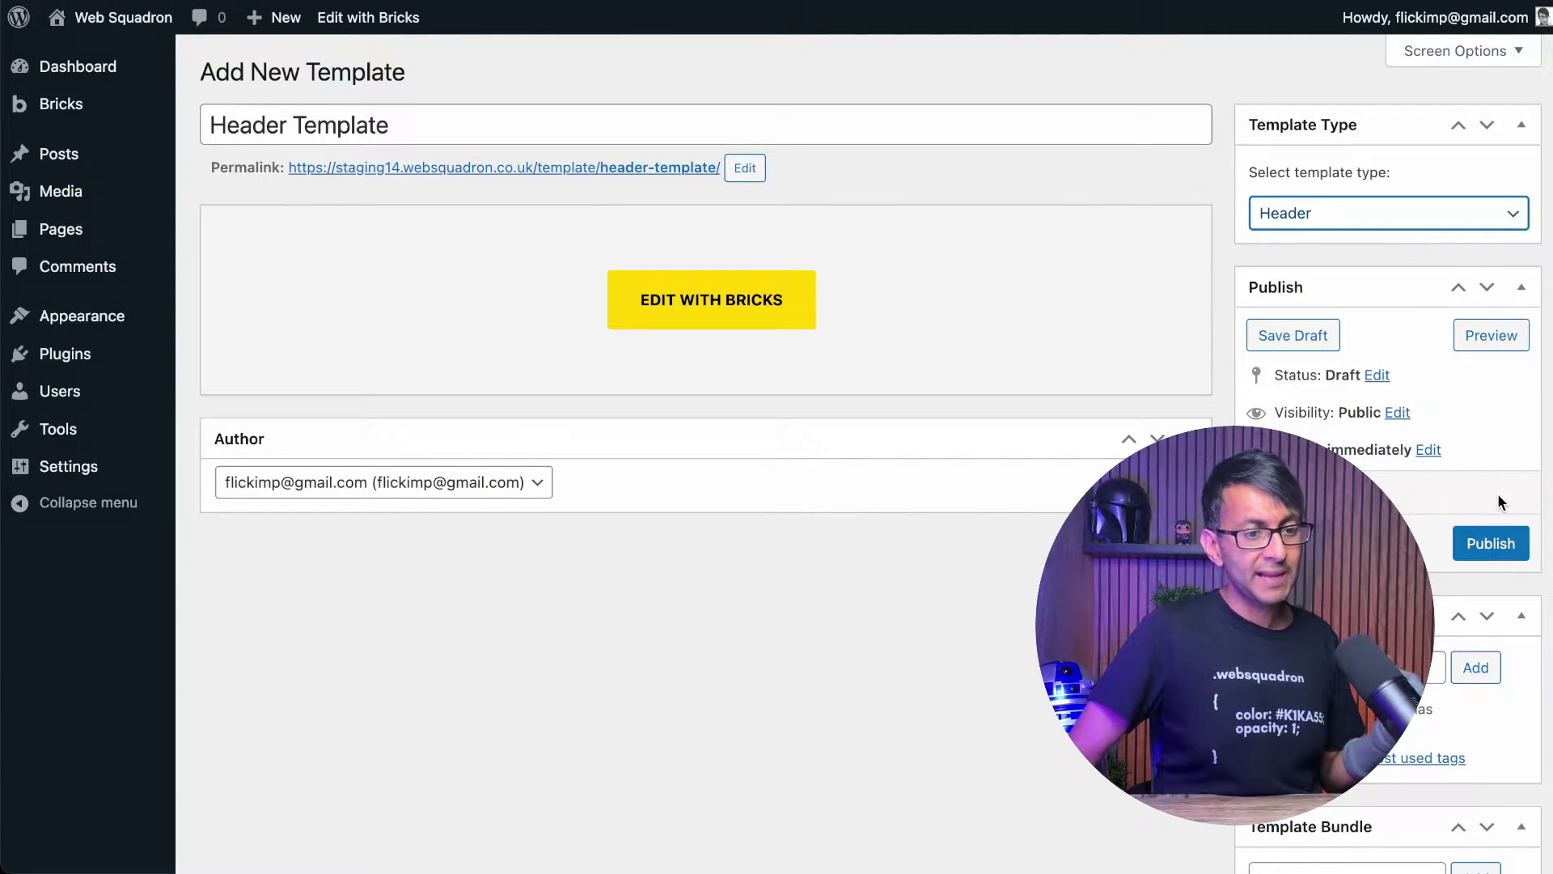
click(1486, 543)
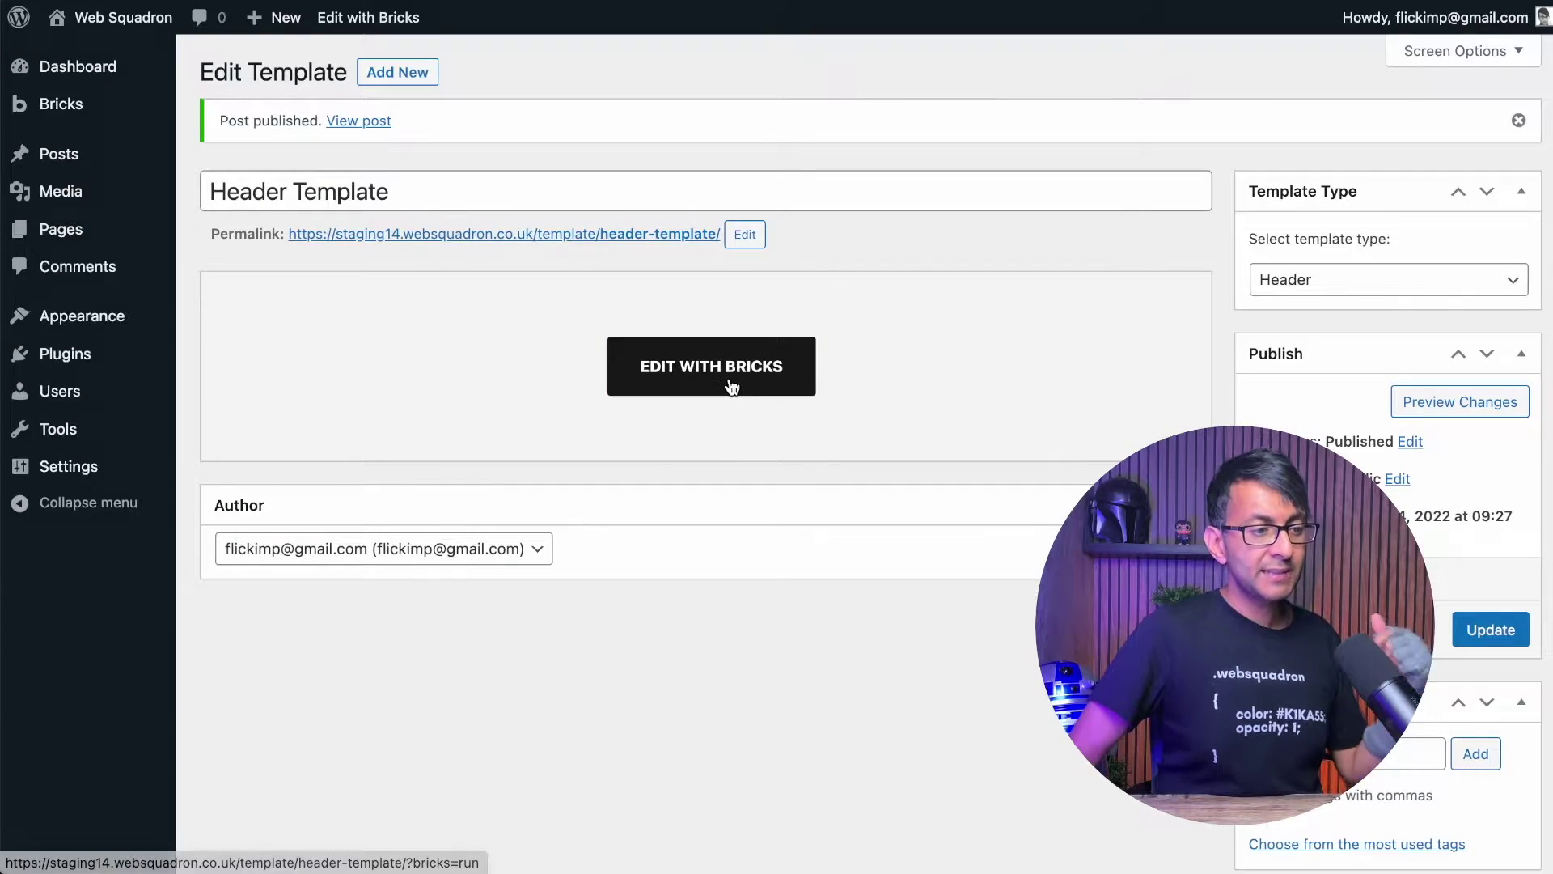
click(734, 396)
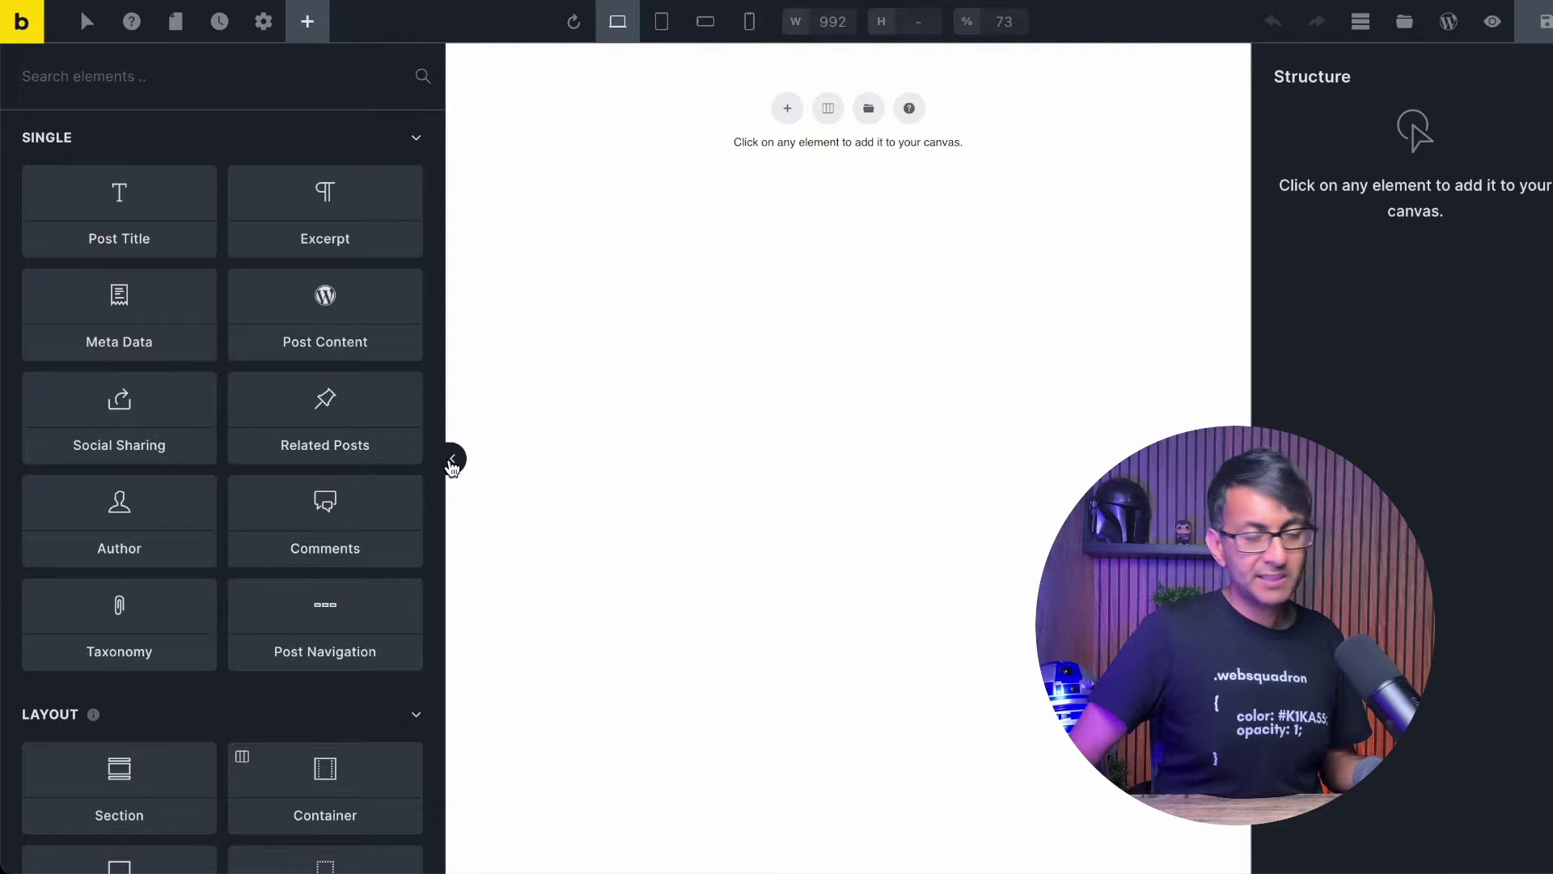
Collapse and restore the elements panel, then drag it narrower to give the canvas more room
click(451, 461)
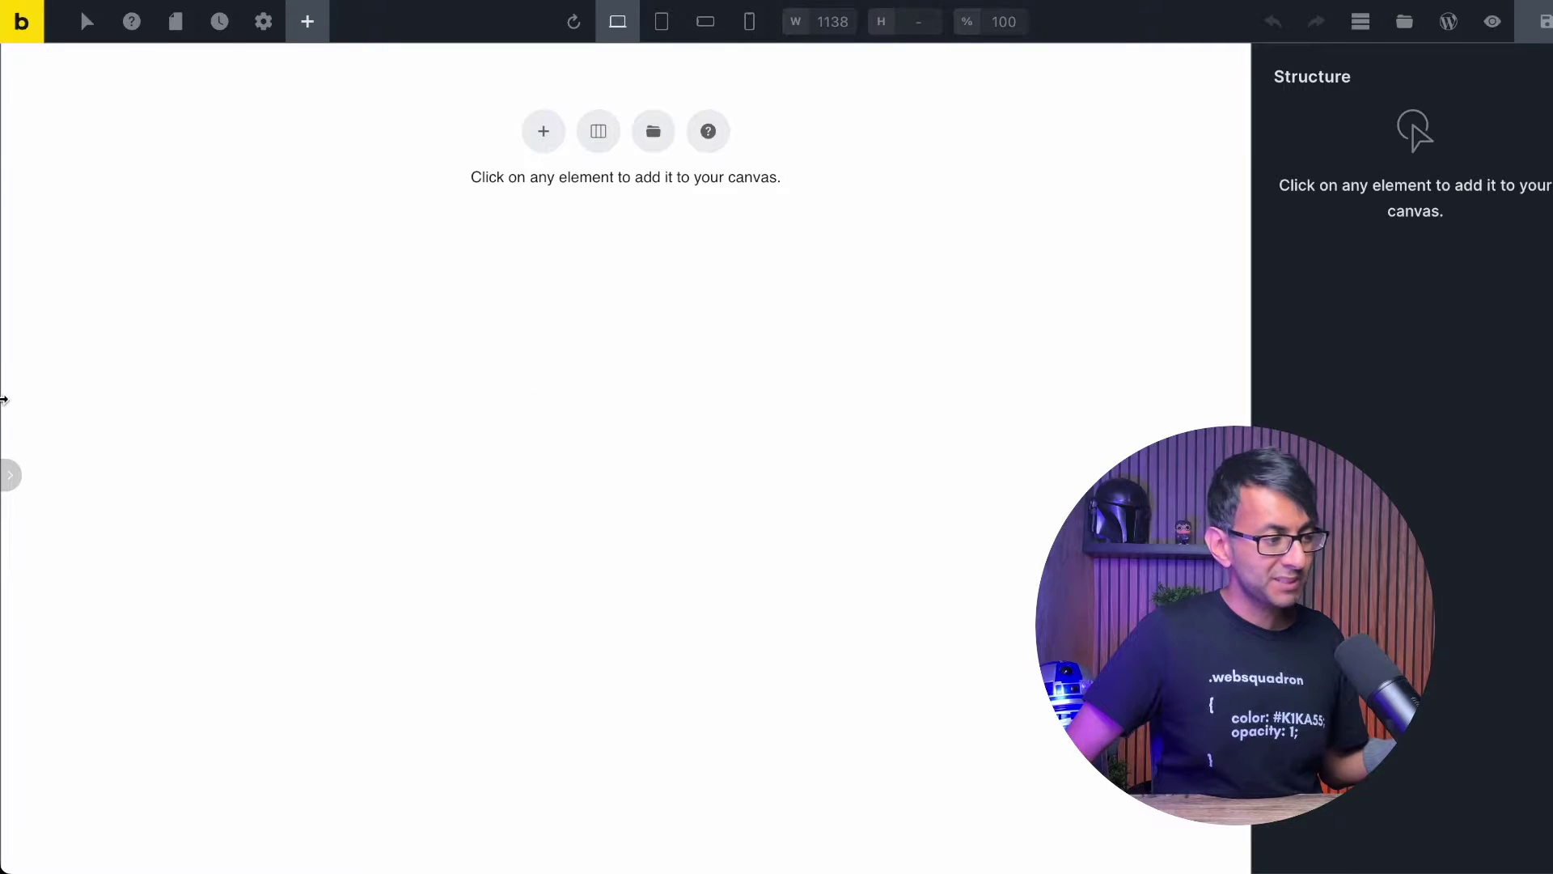
click(10, 476)
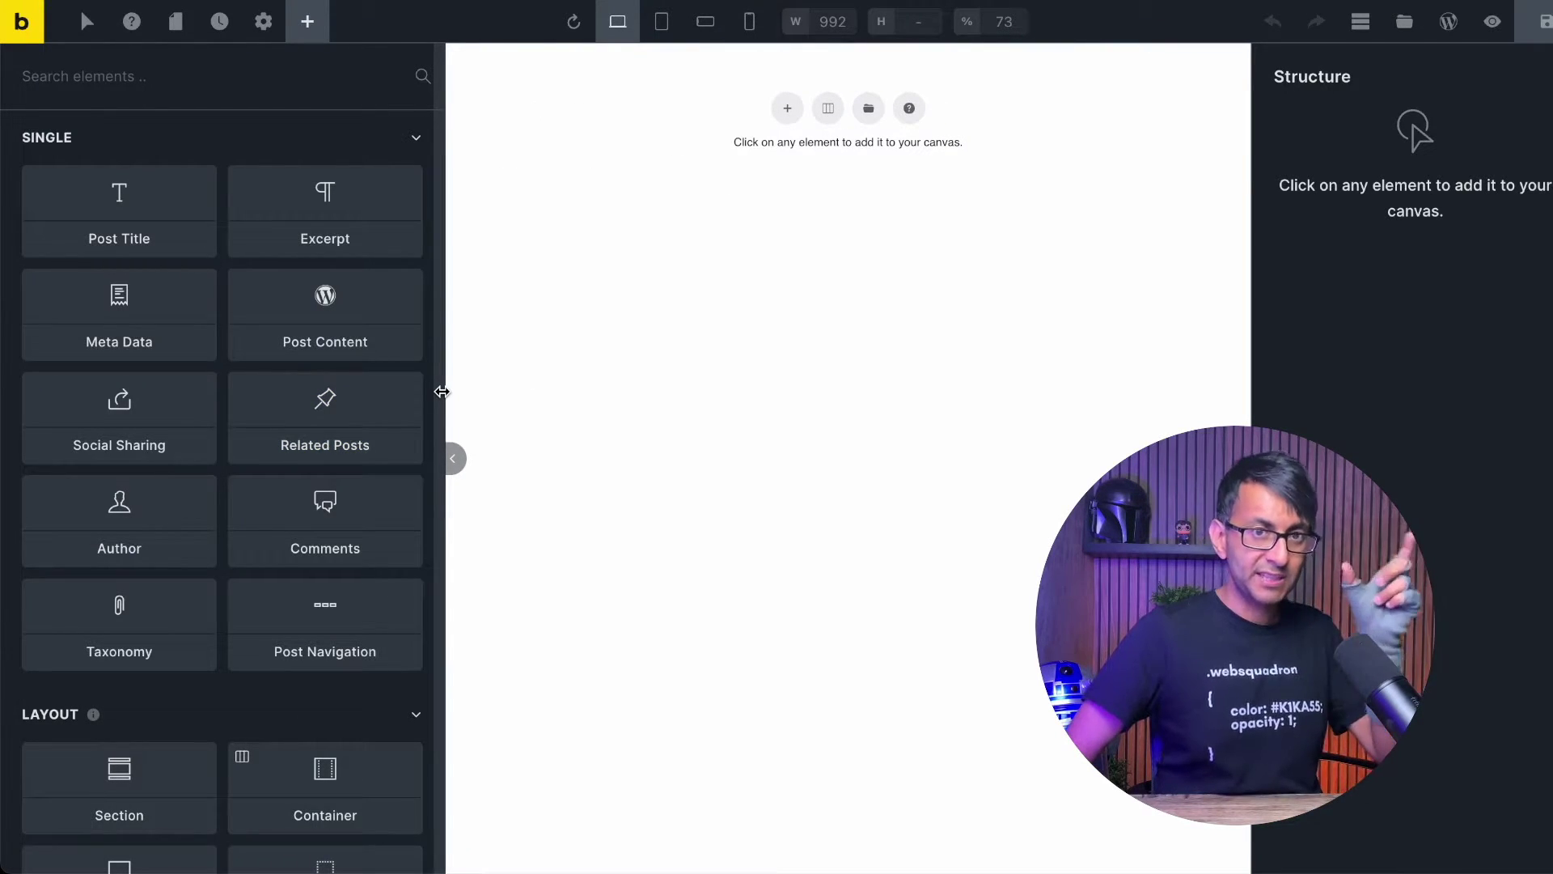
drag(441, 391, 321, 396)
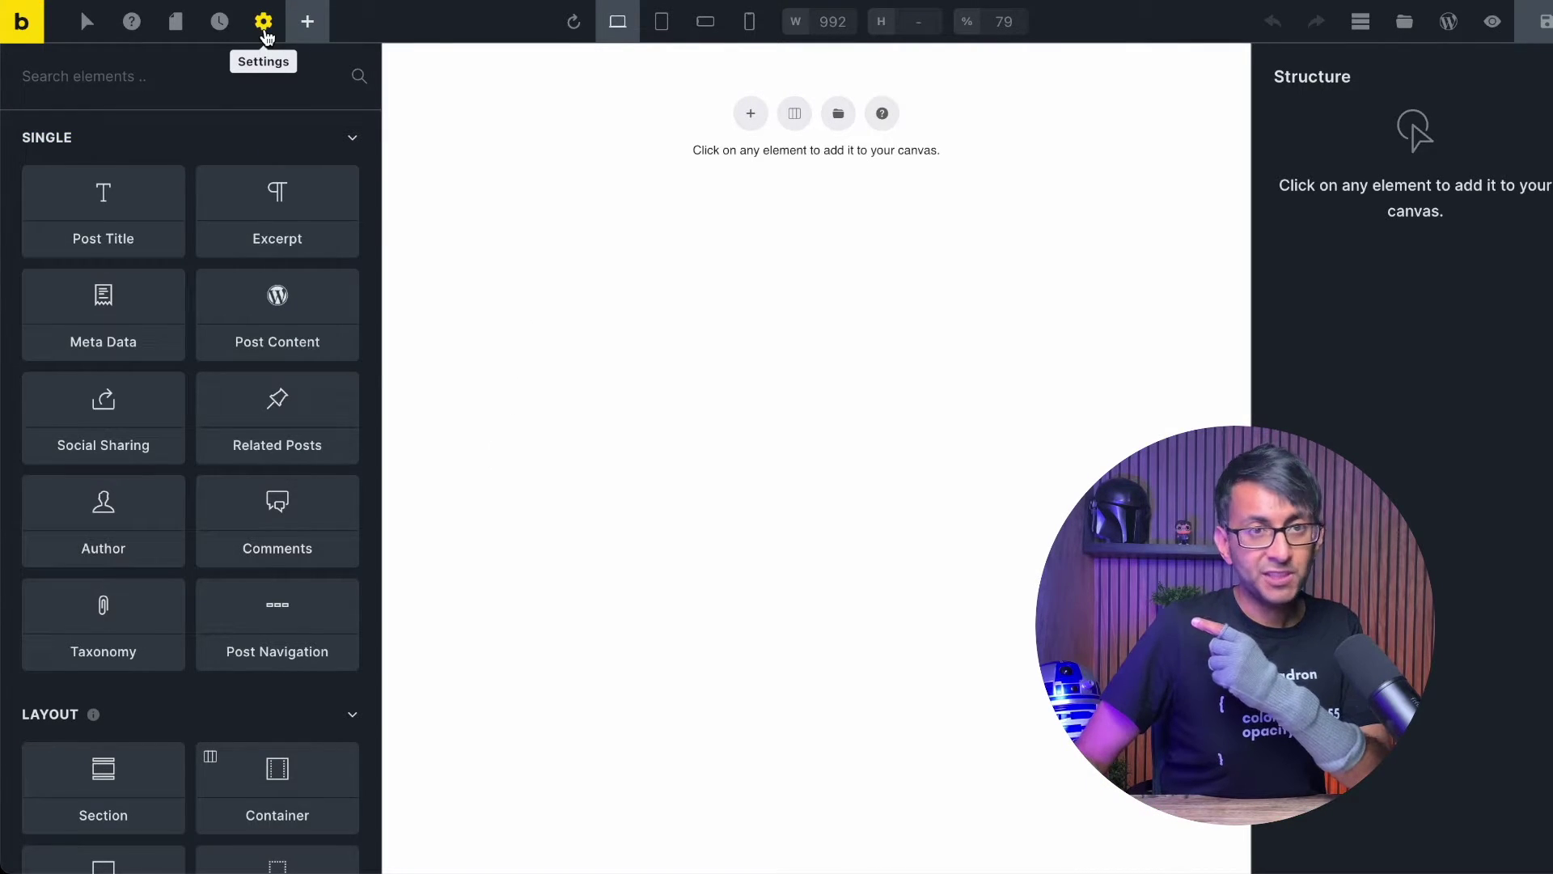
click(265, 25)
Open Theme Styles with Test Style loaded, then clear the selected style
click(255, 148)
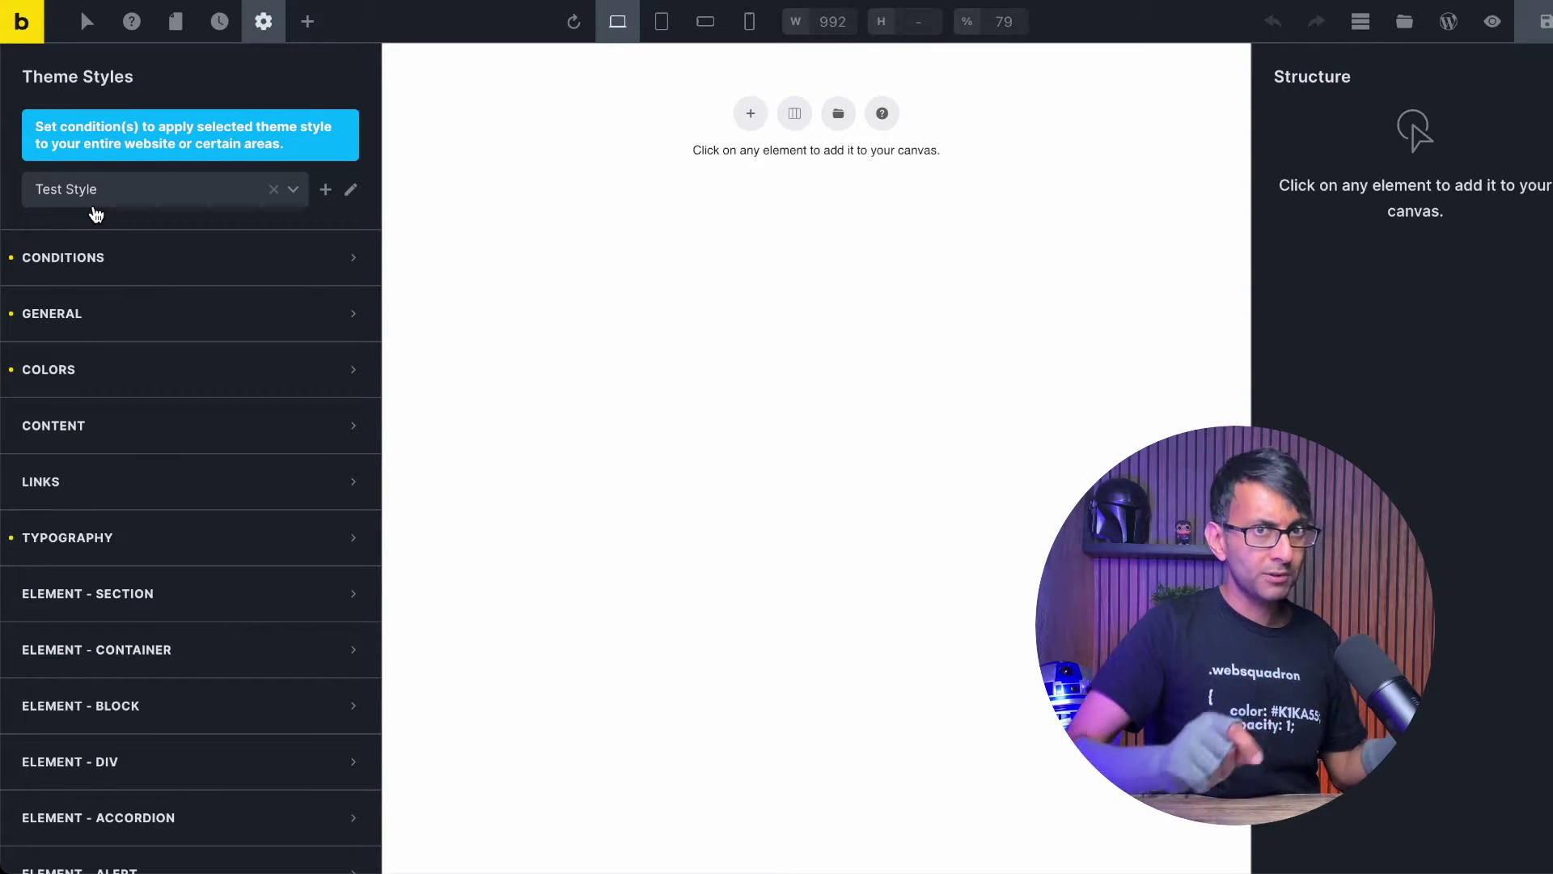
click(273, 190)
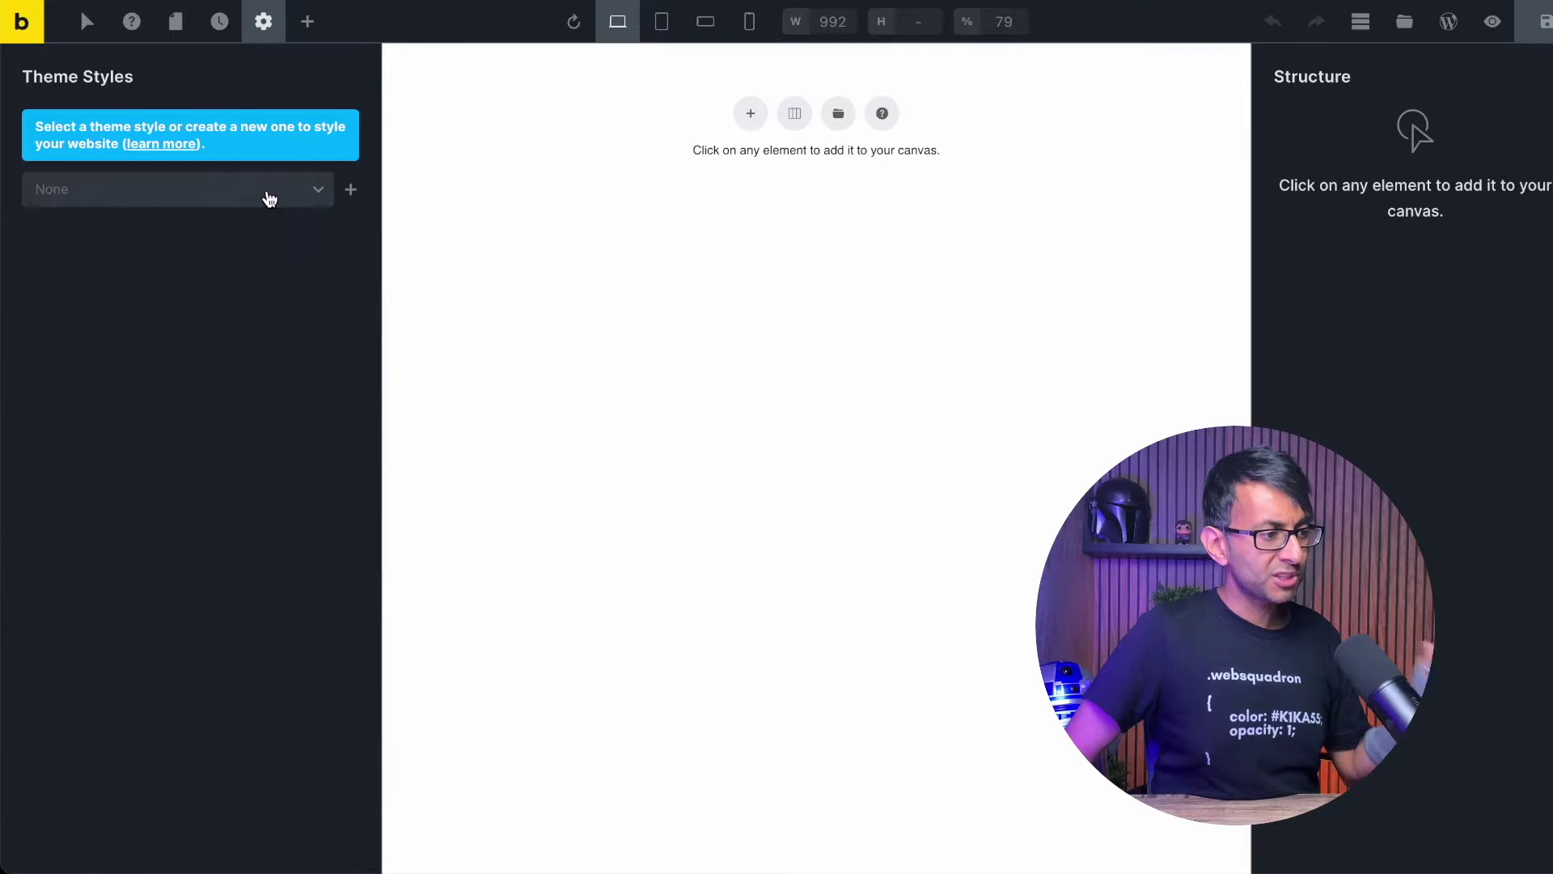
Create a new theme style named 'Bricks Intro 101'
click(354, 195)
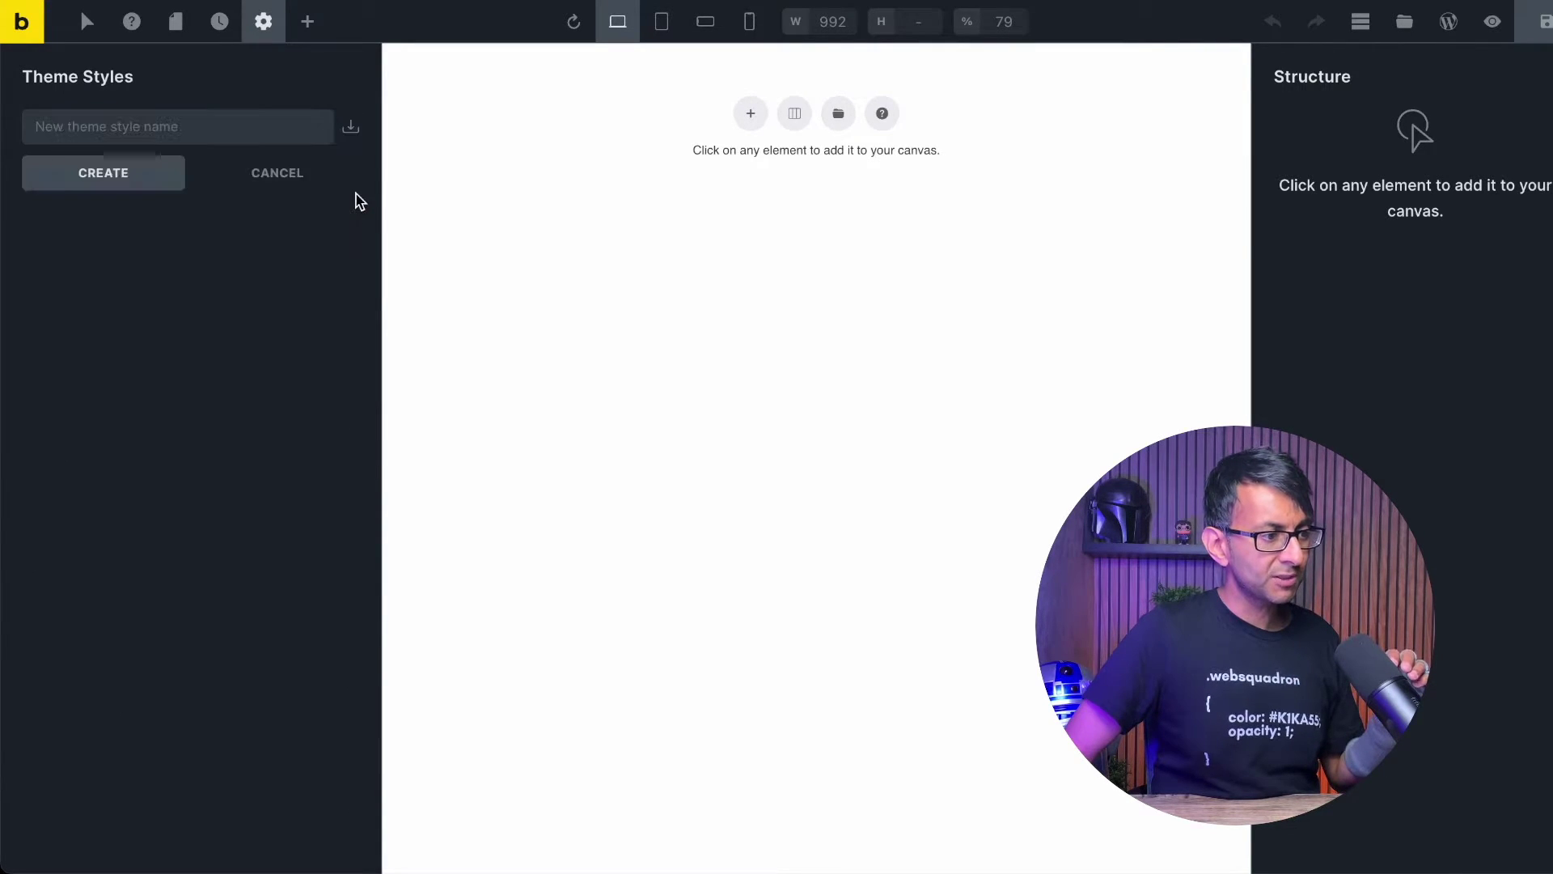
click(194, 139)
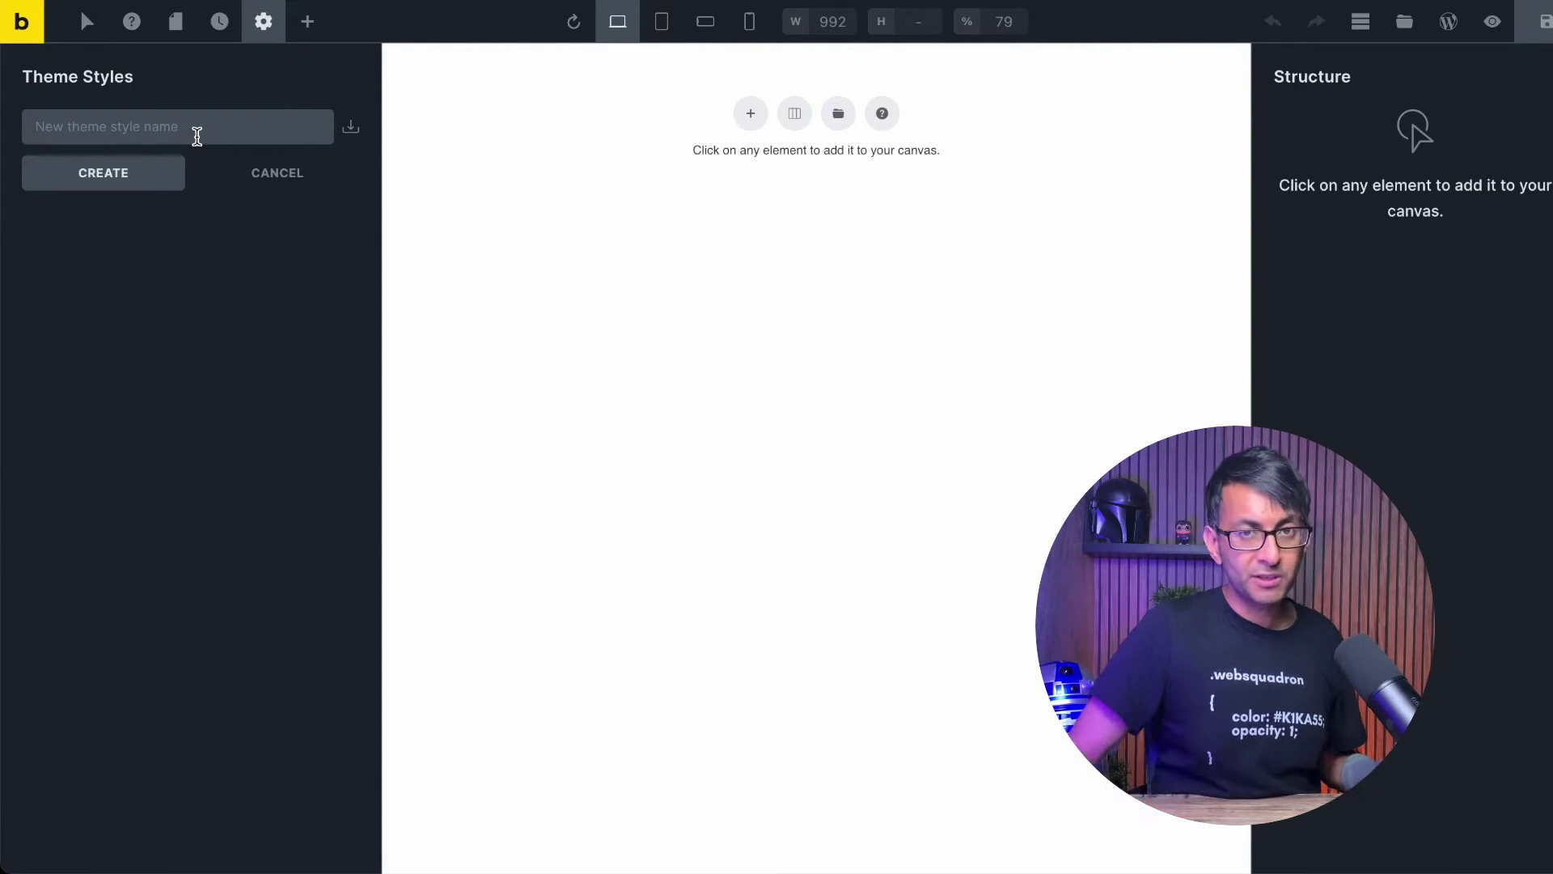
text(Bricks Intro 101)
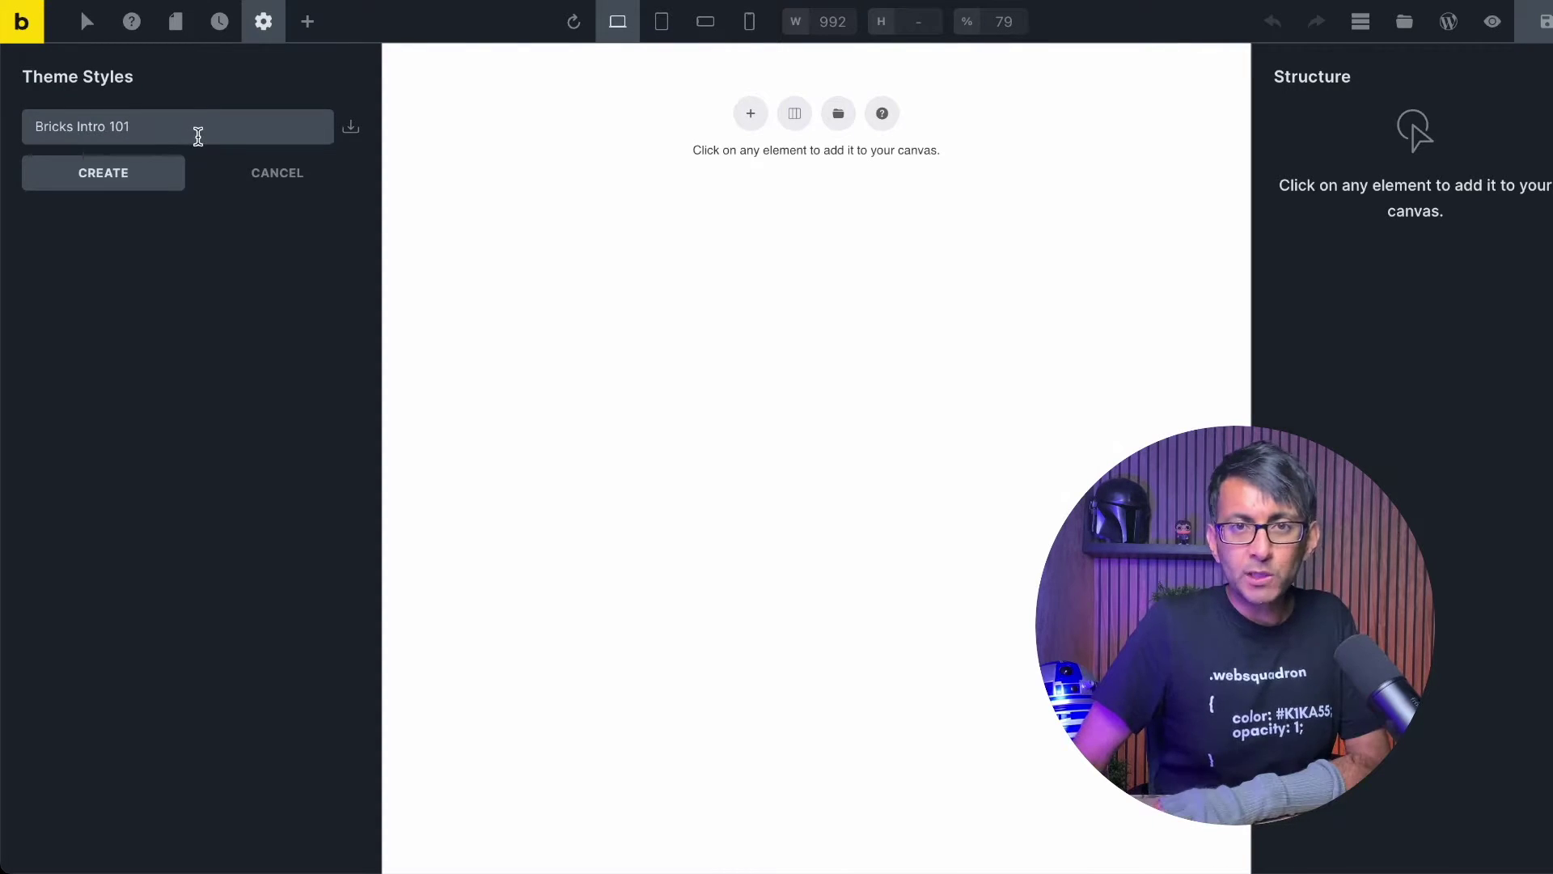
click(145, 174)
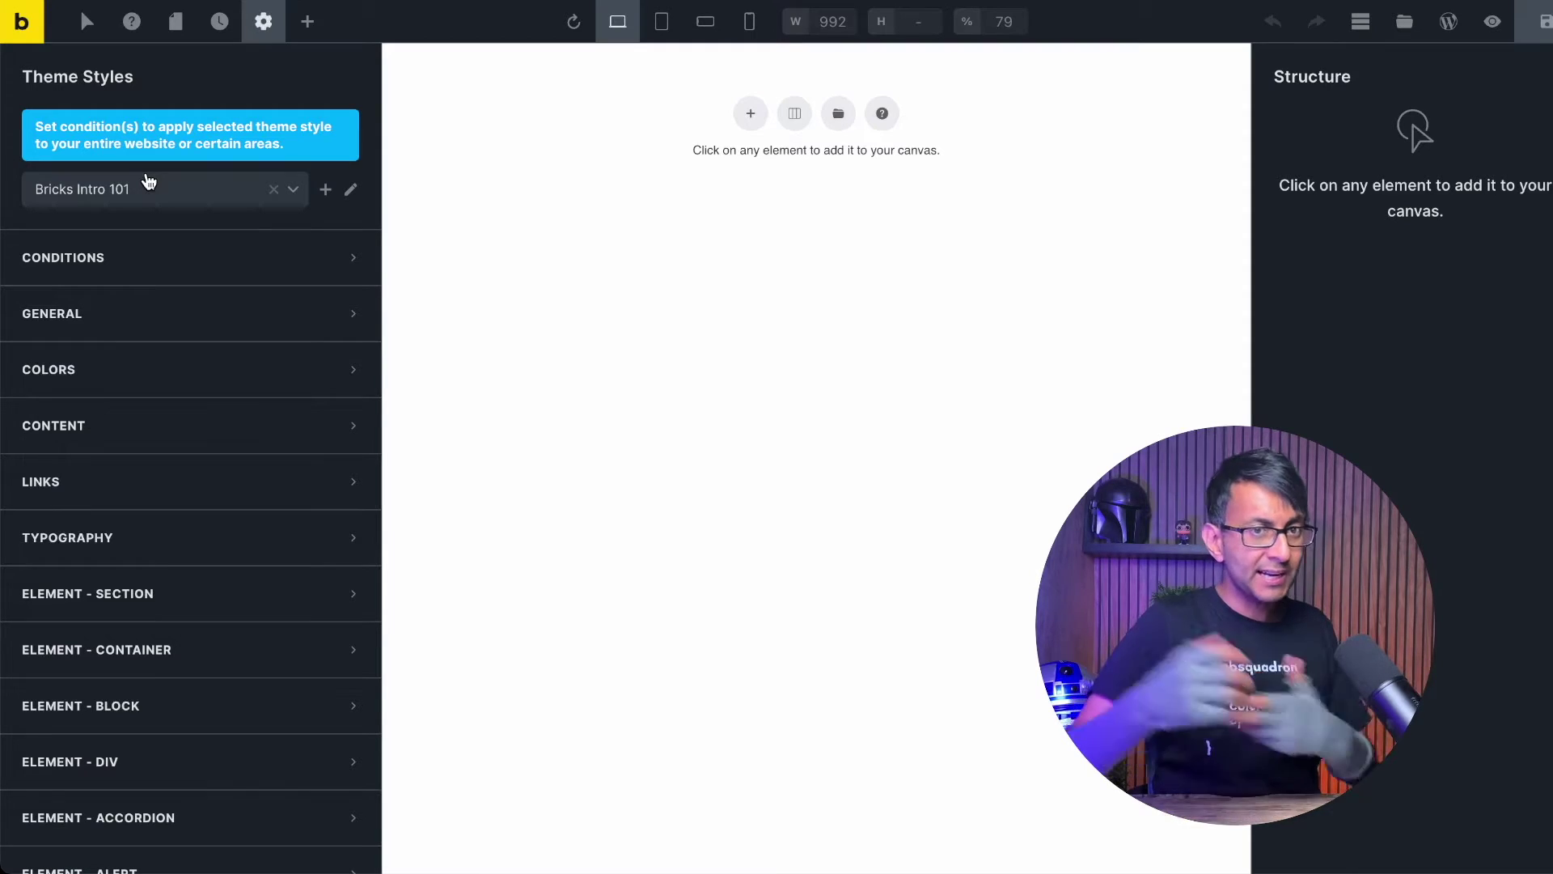
Switch the style selector between Test Style and Bricks Intro 101, ending on Test Style
click(296, 194)
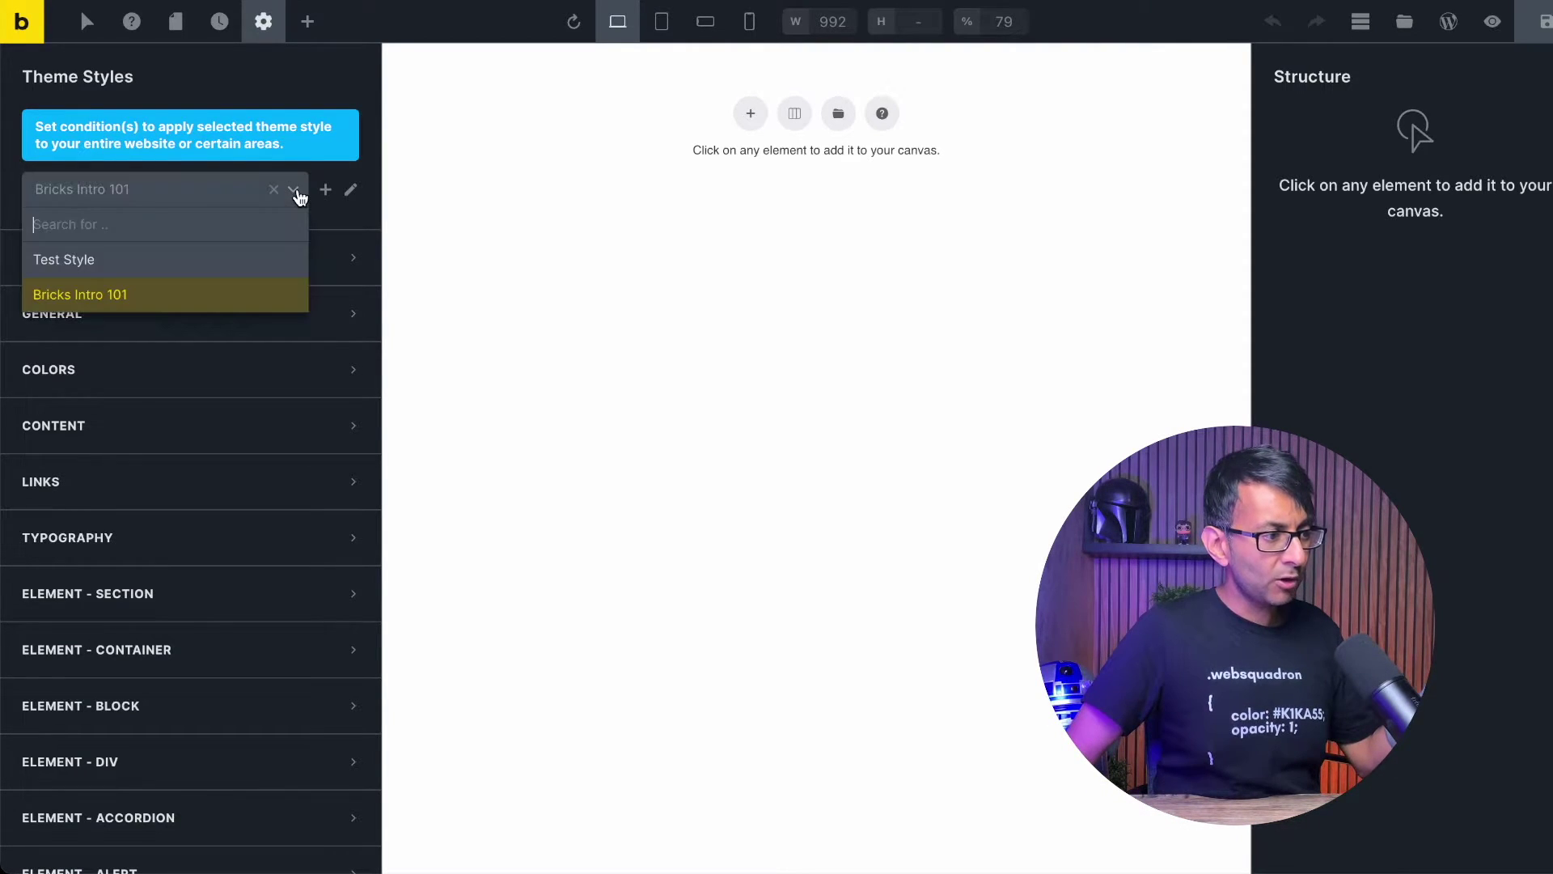
click(201, 275)
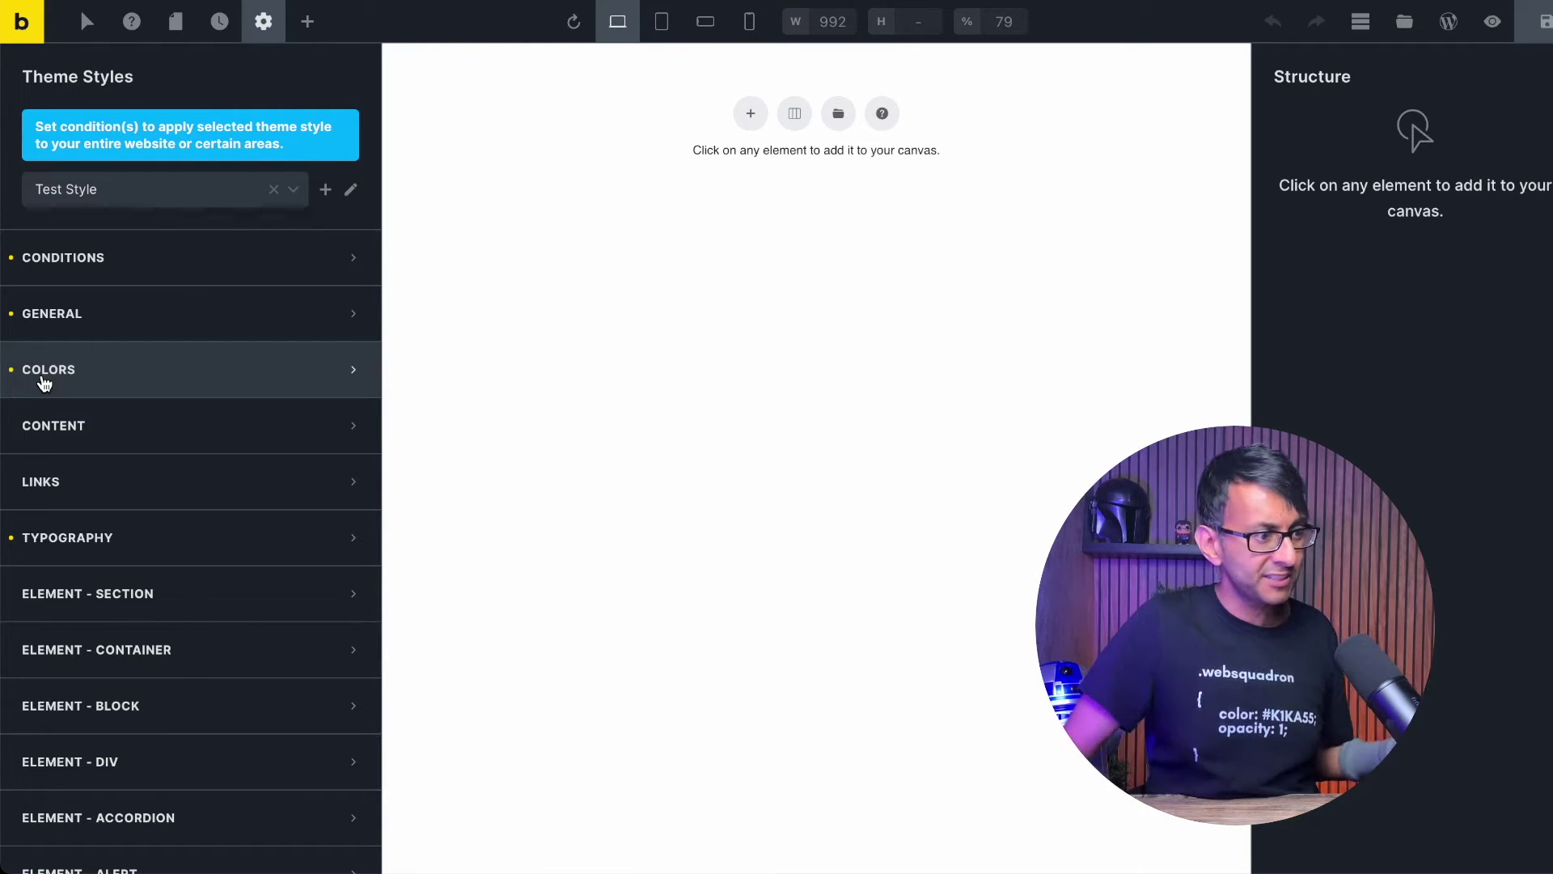
click(296, 199)
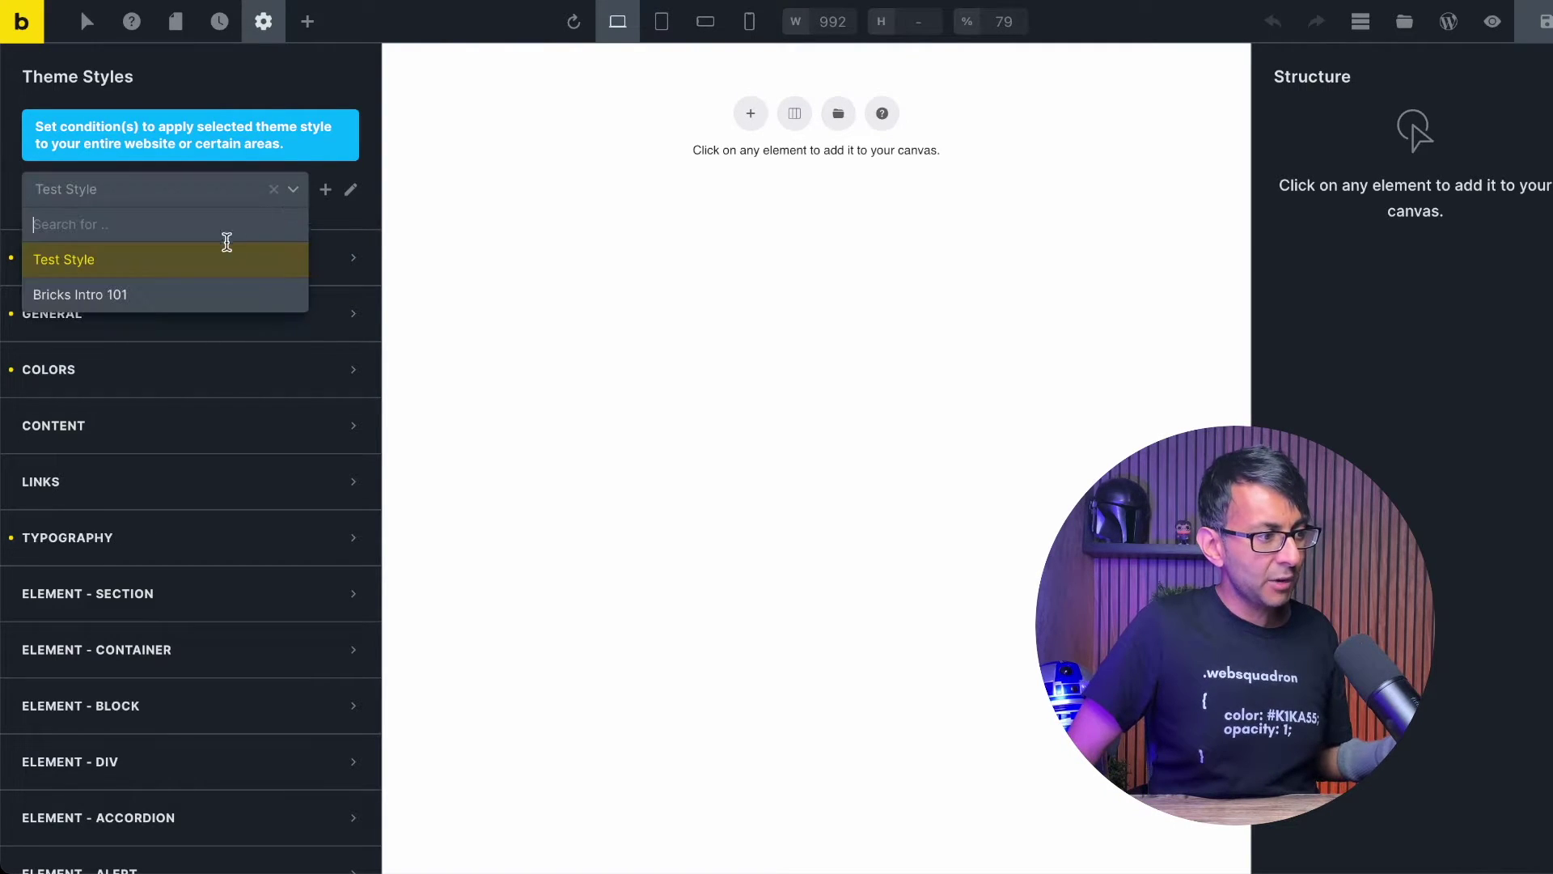
click(203, 296)
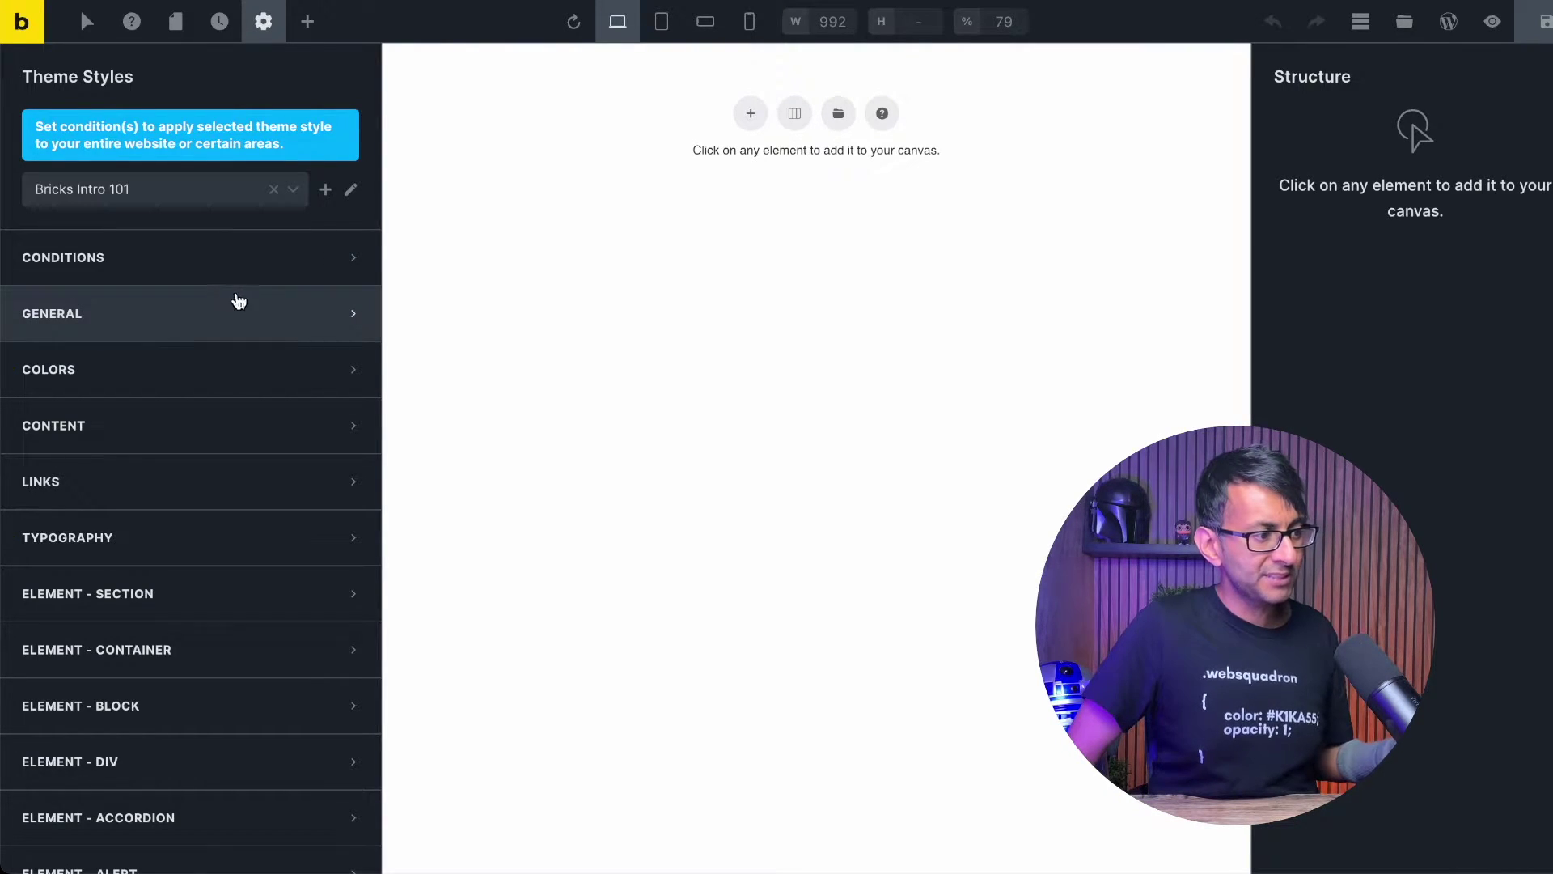
click(290, 192)
click(201, 266)
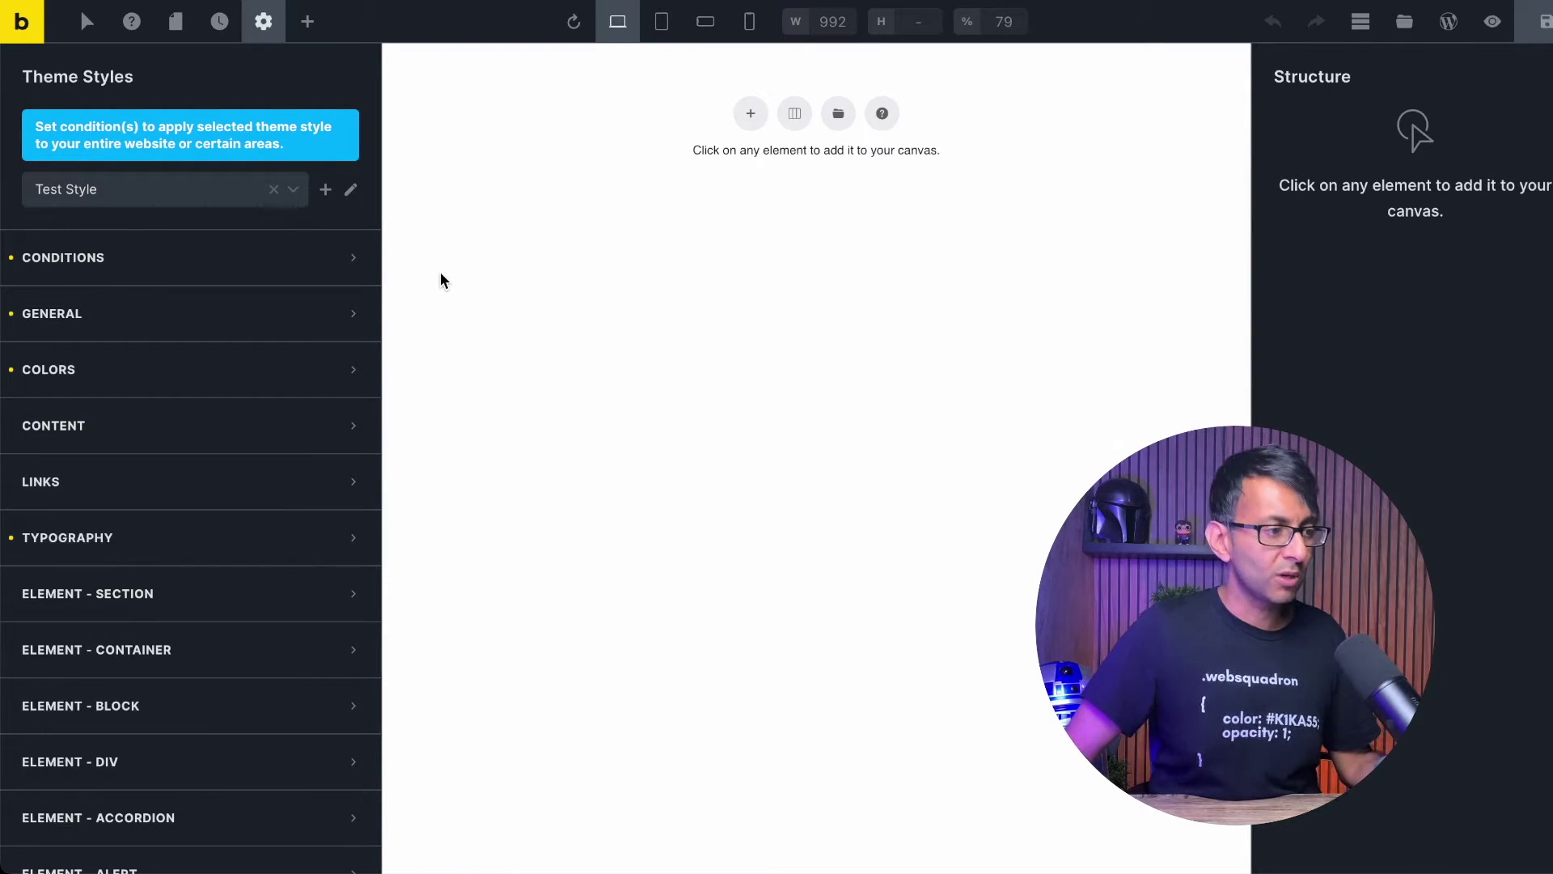
click(292, 198)
Select Bricks Intro 101 and add an 'Entire website' condition to it
click(168, 291)
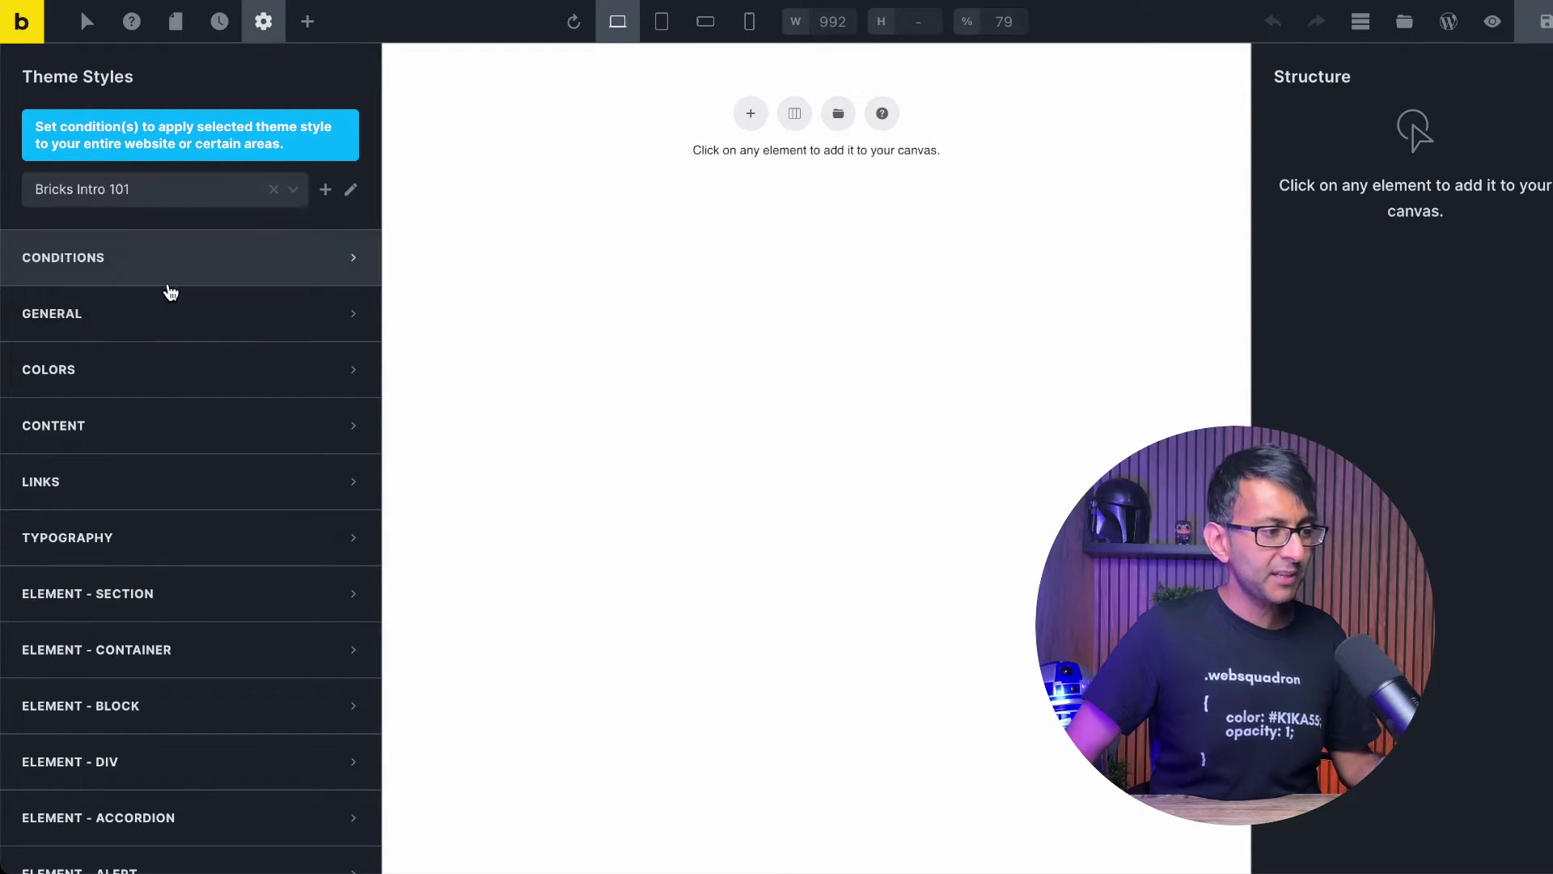
click(351, 192)
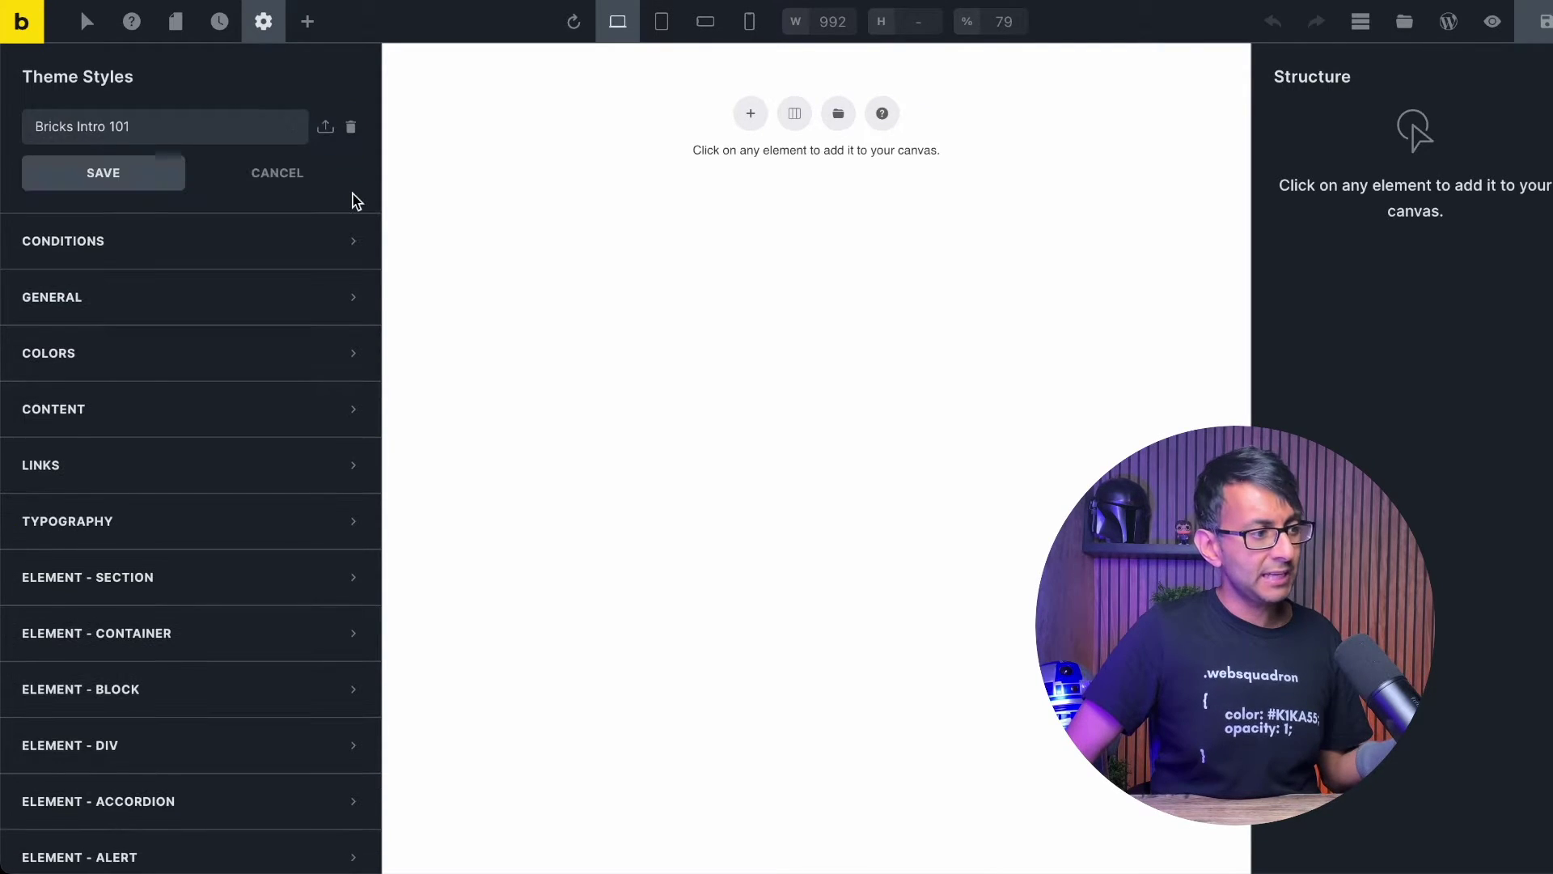
click(113, 174)
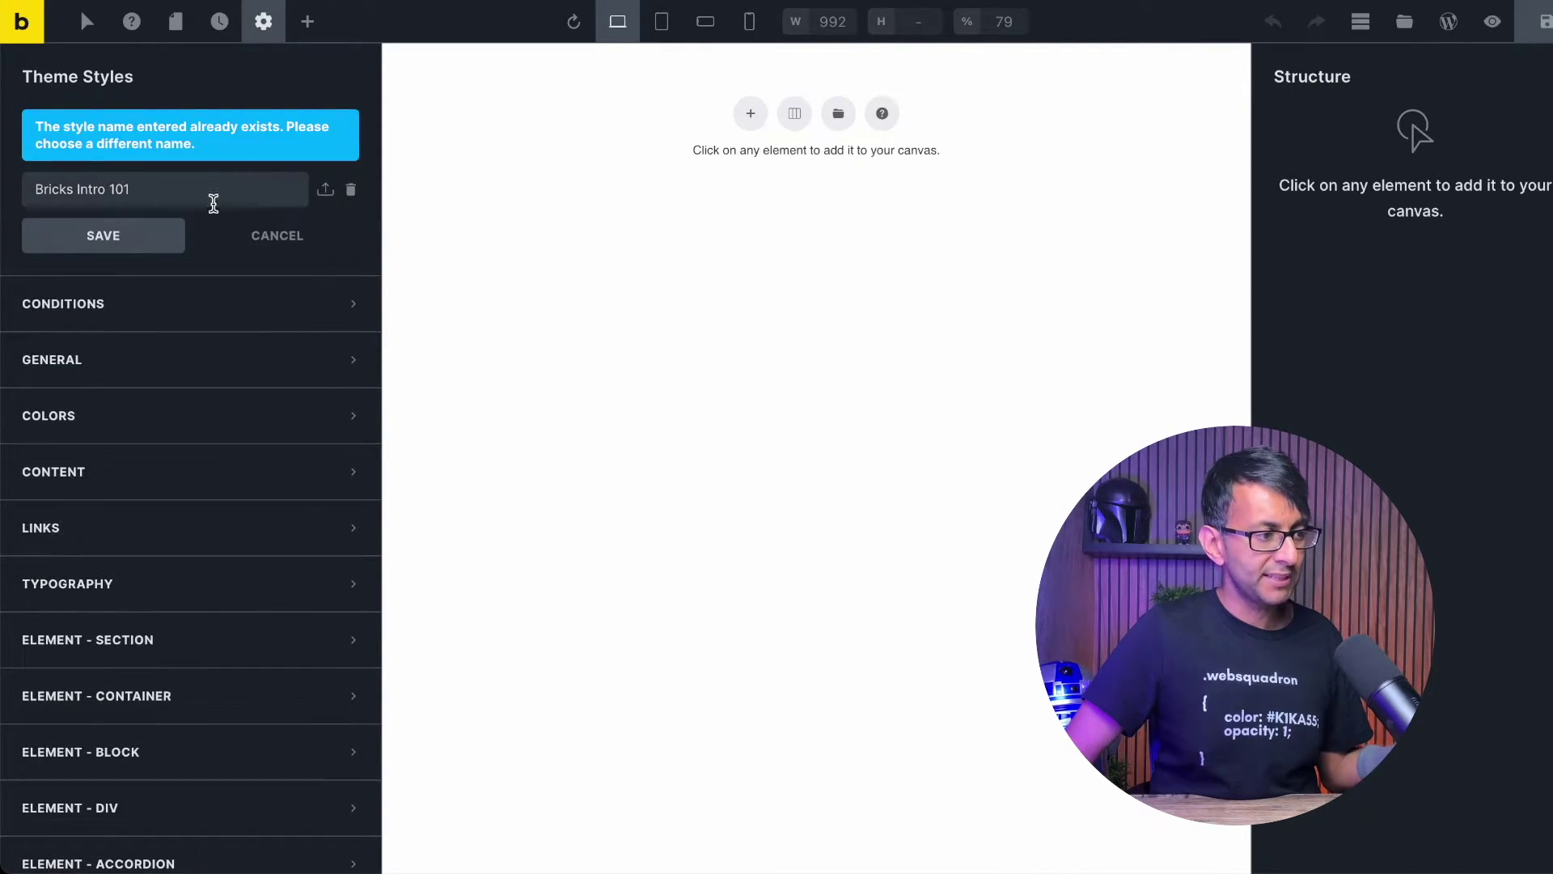
click(208, 304)
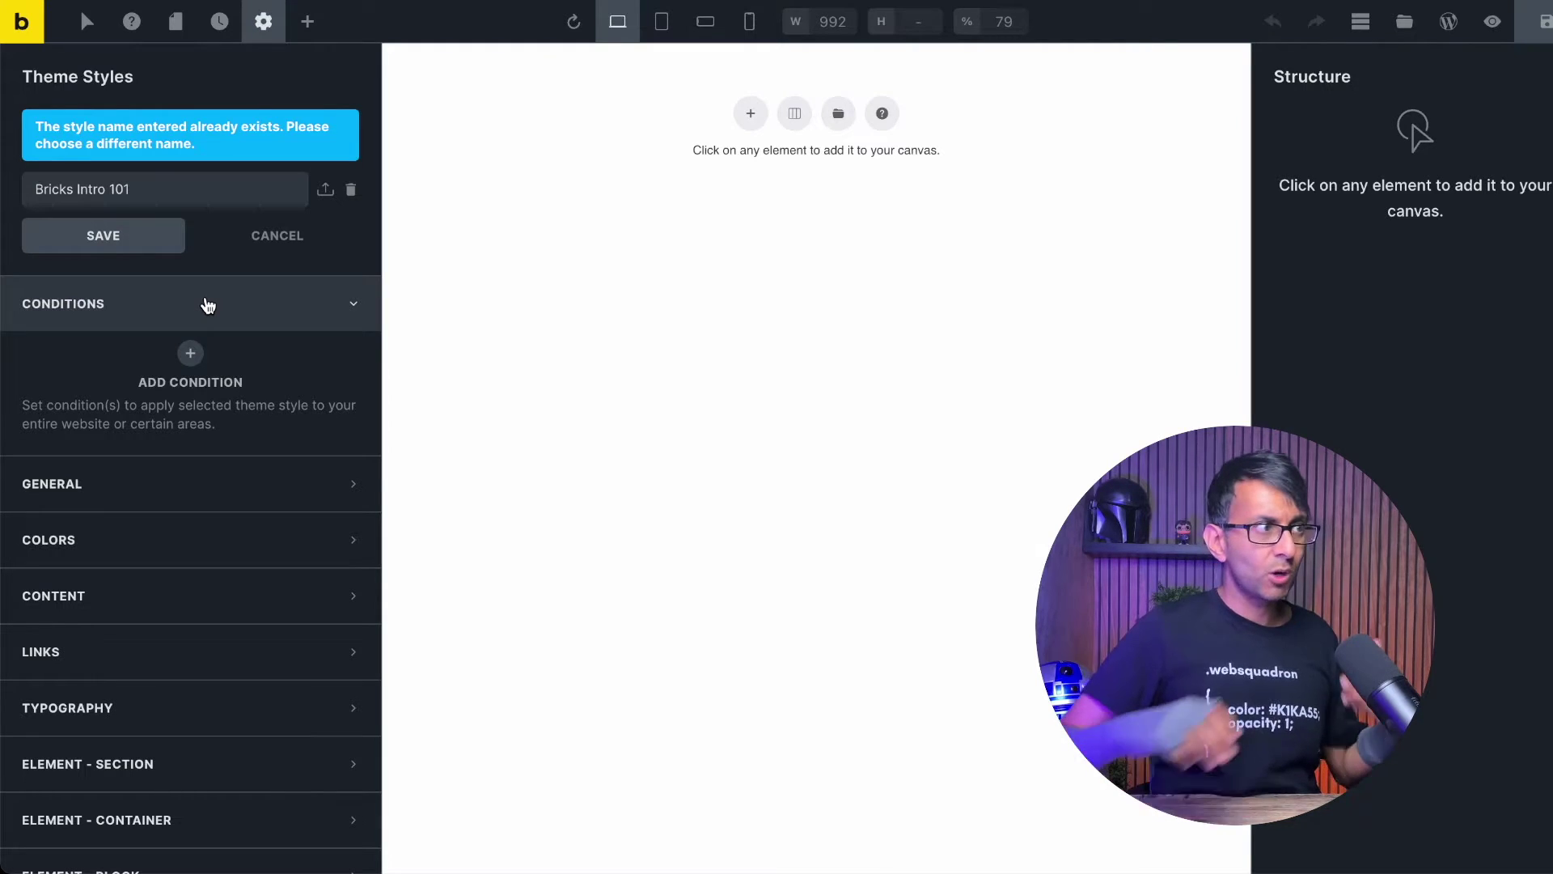
click(190, 353)
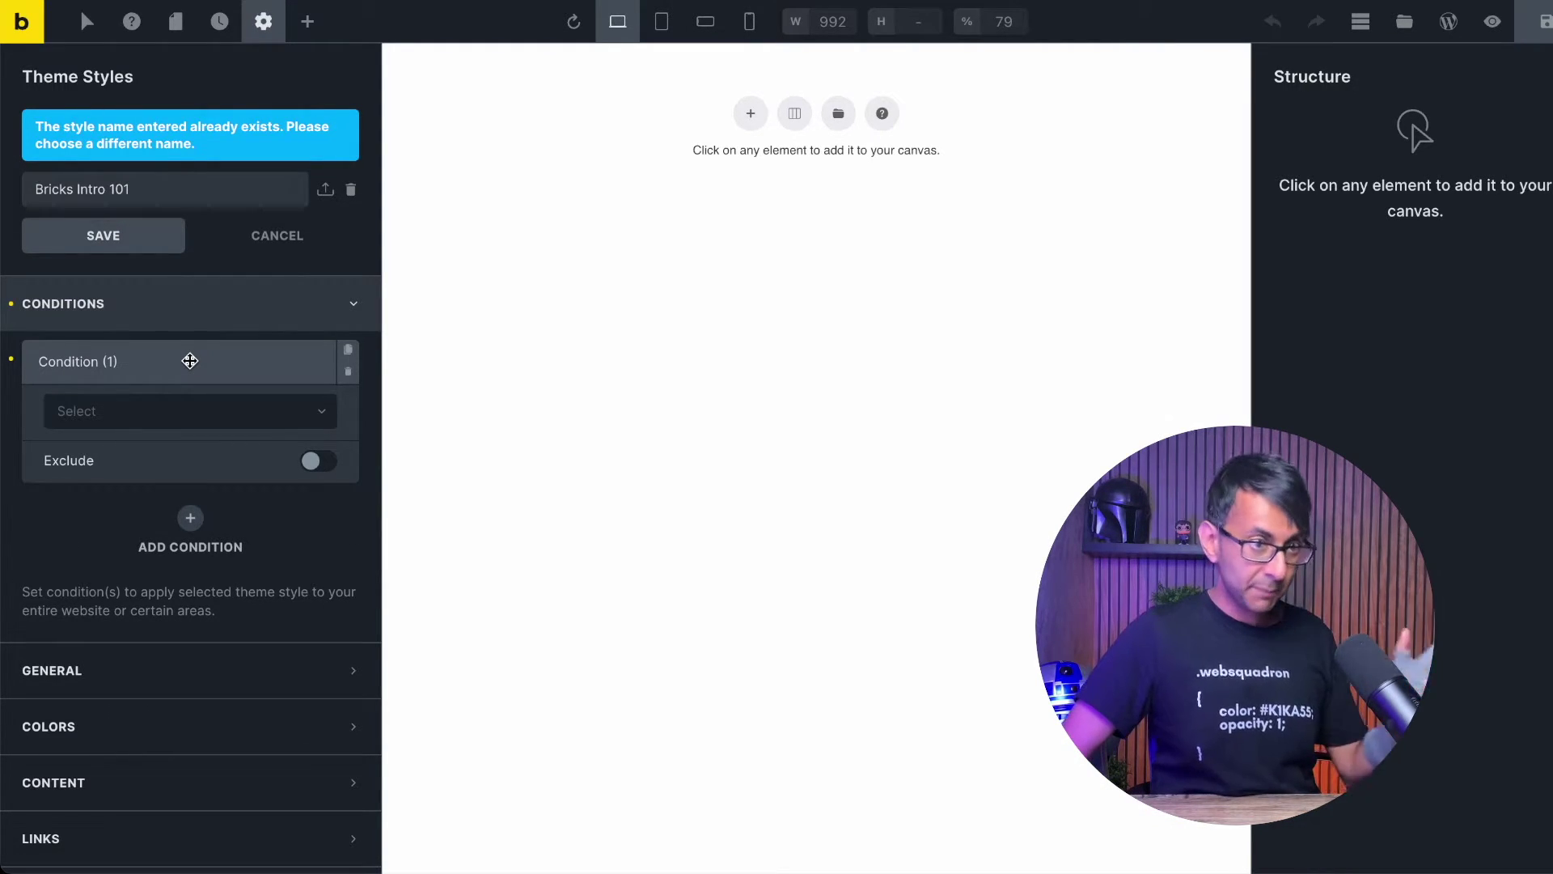
click(296, 417)
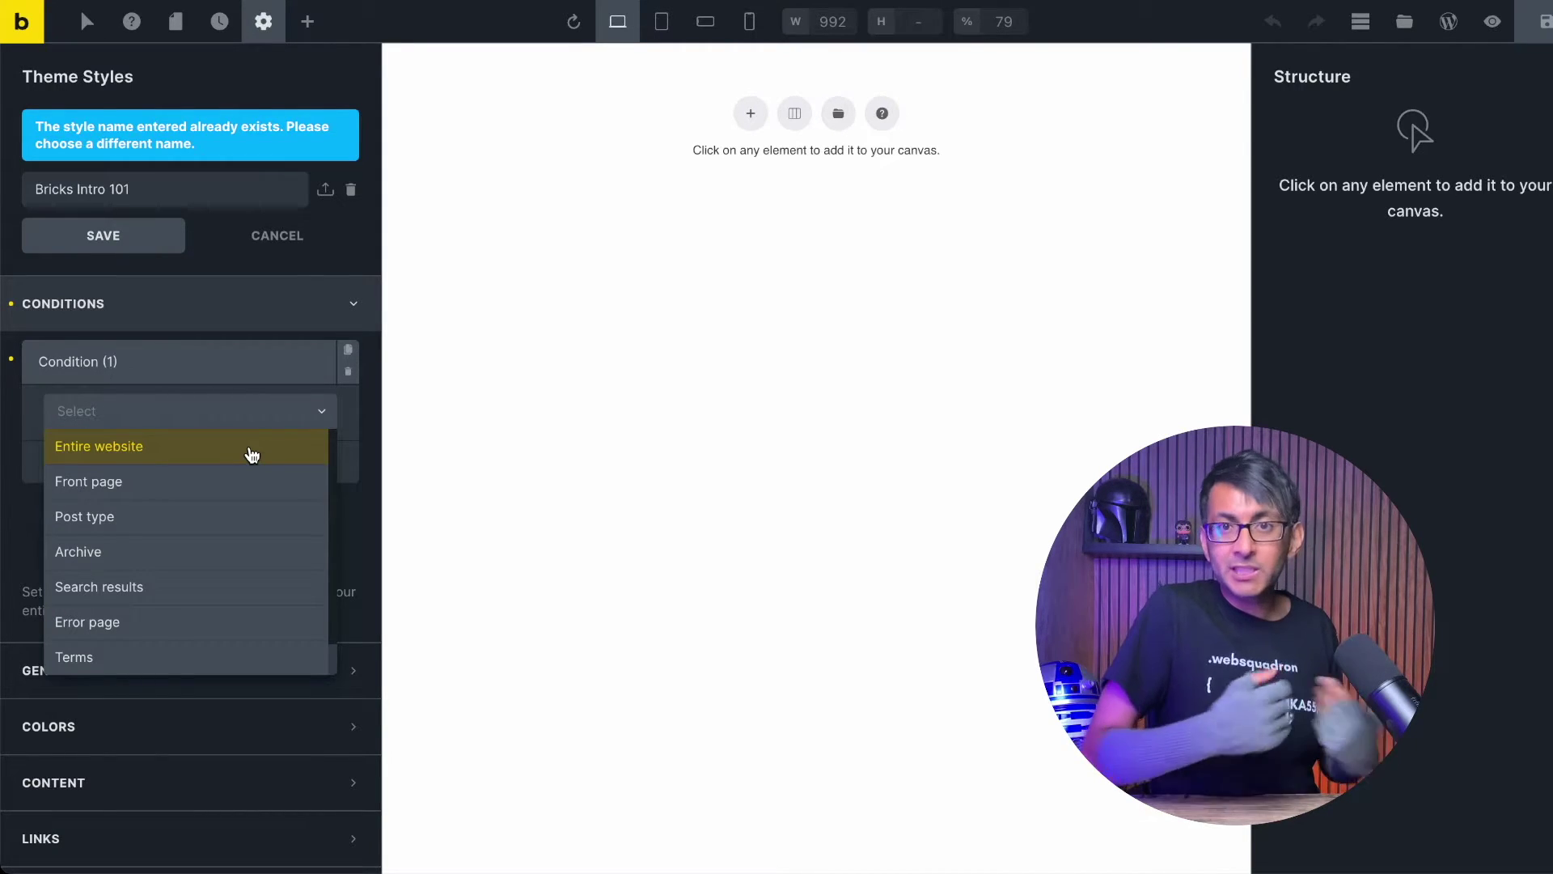
click(252, 453)
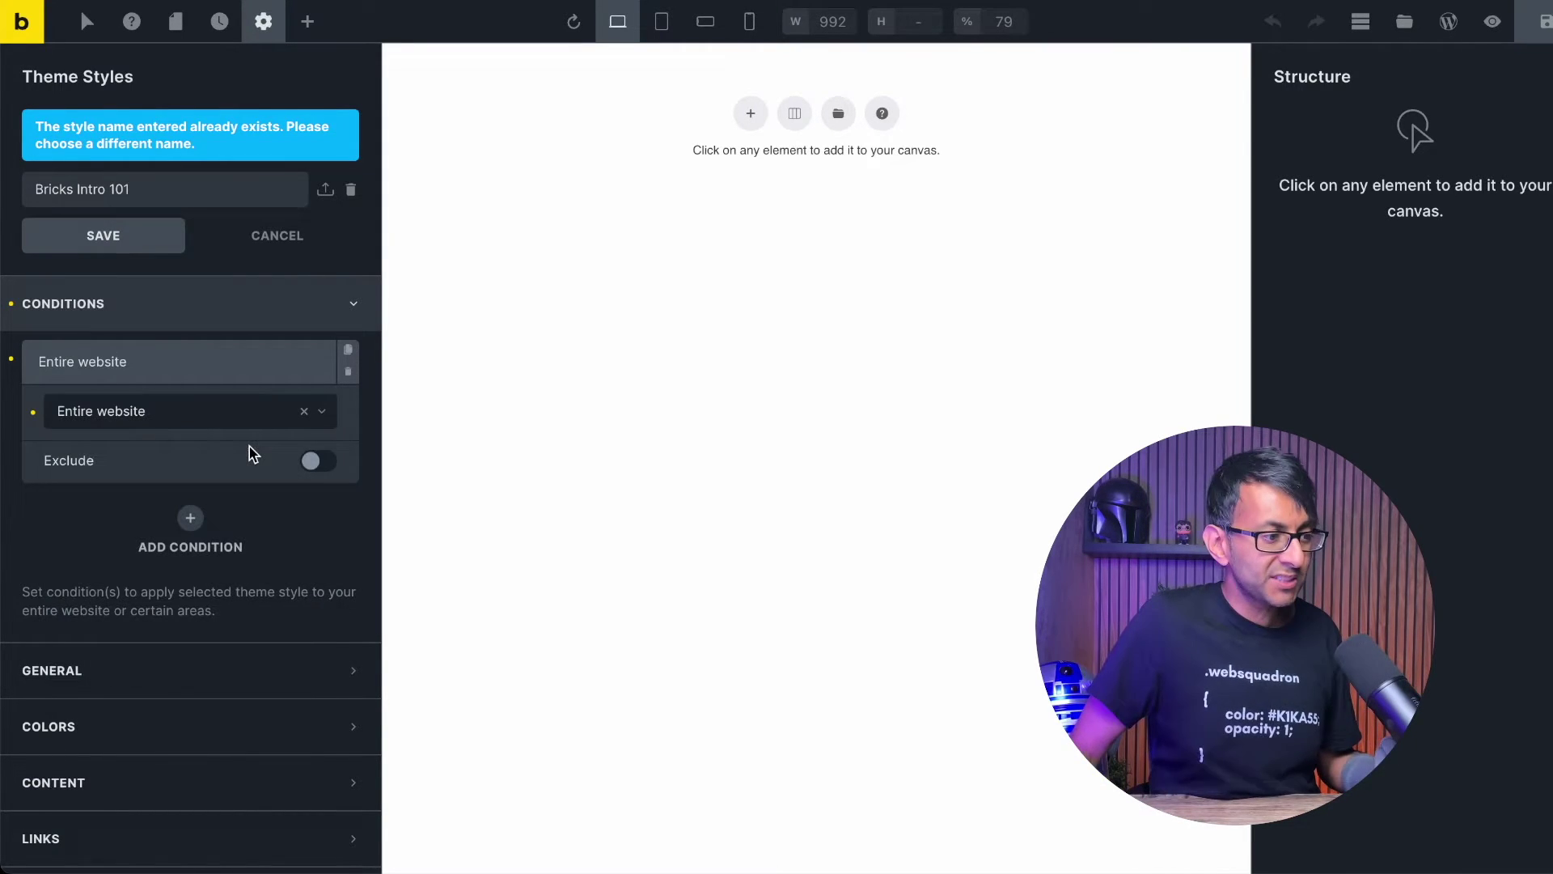
click(221, 323)
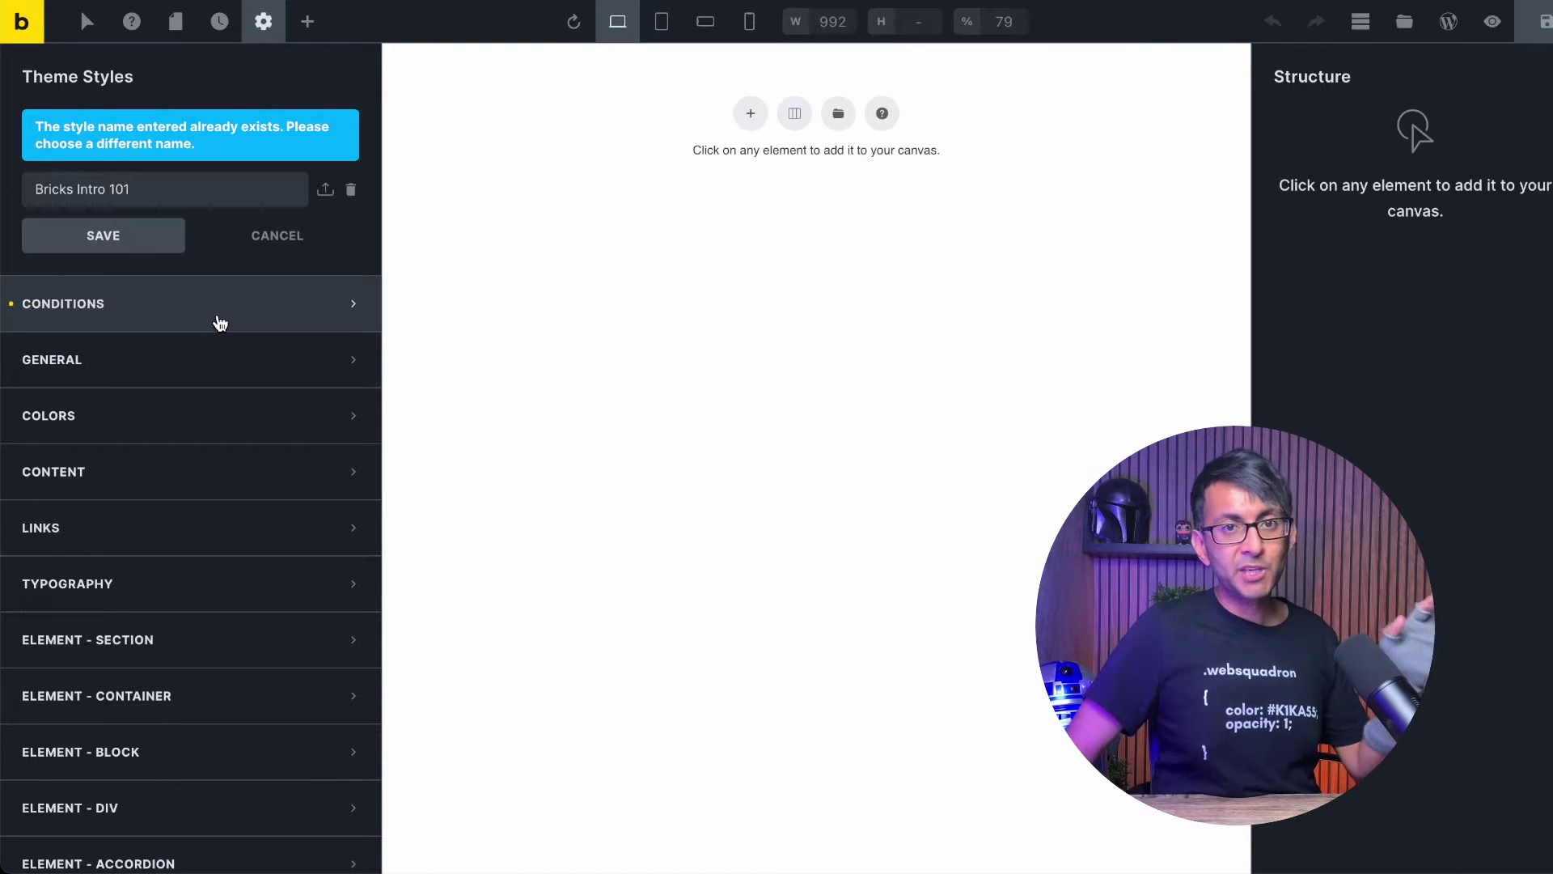
click(210, 373)
Set the site layout to Wide and glance at the site background options
click(256, 418)
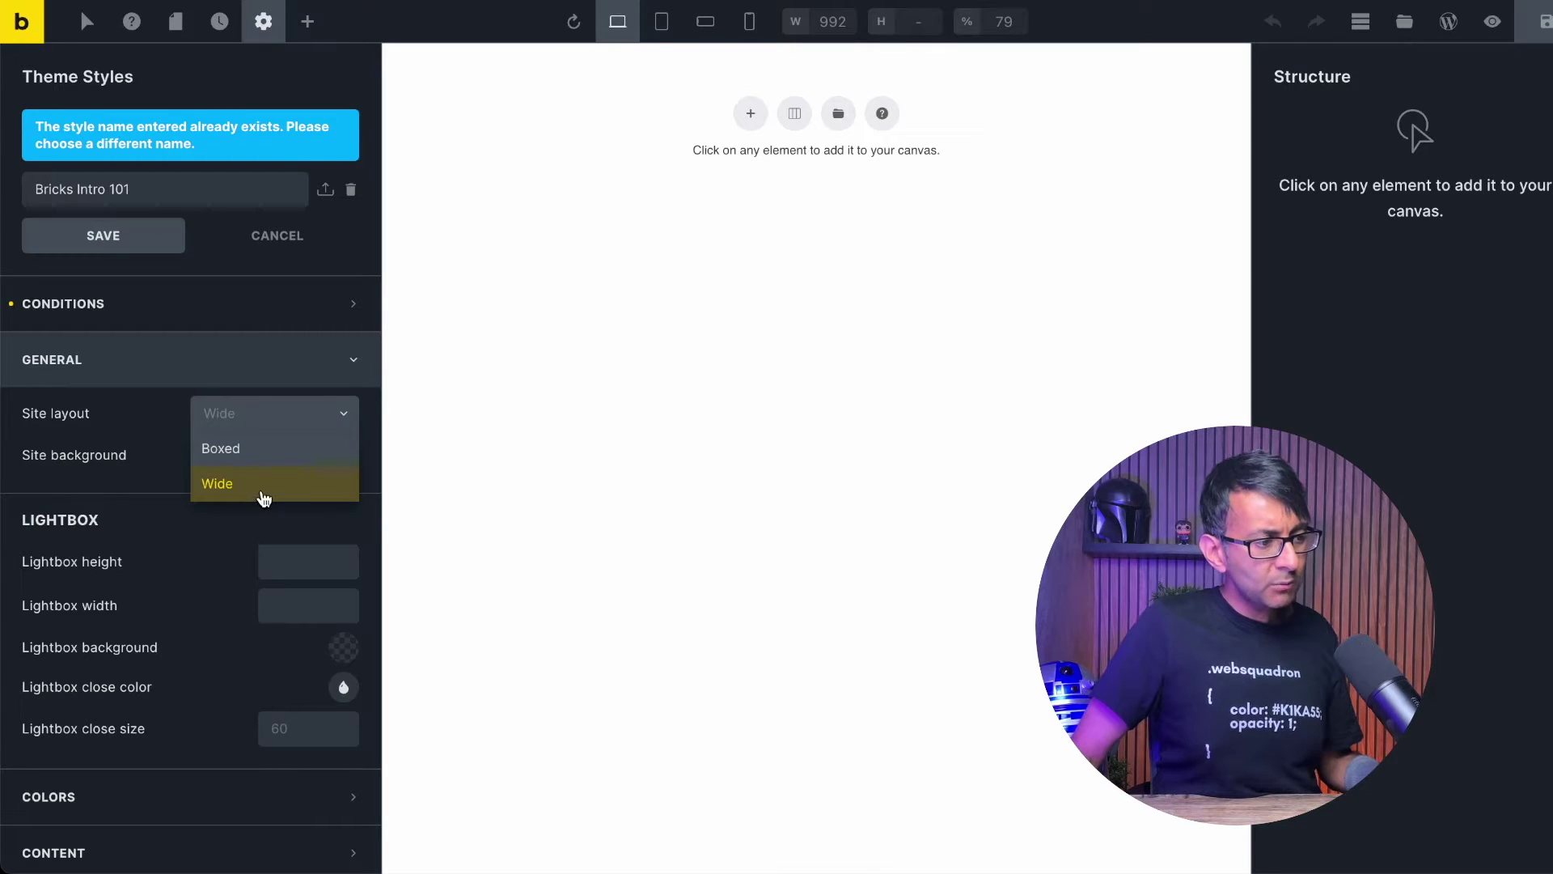
click(260, 490)
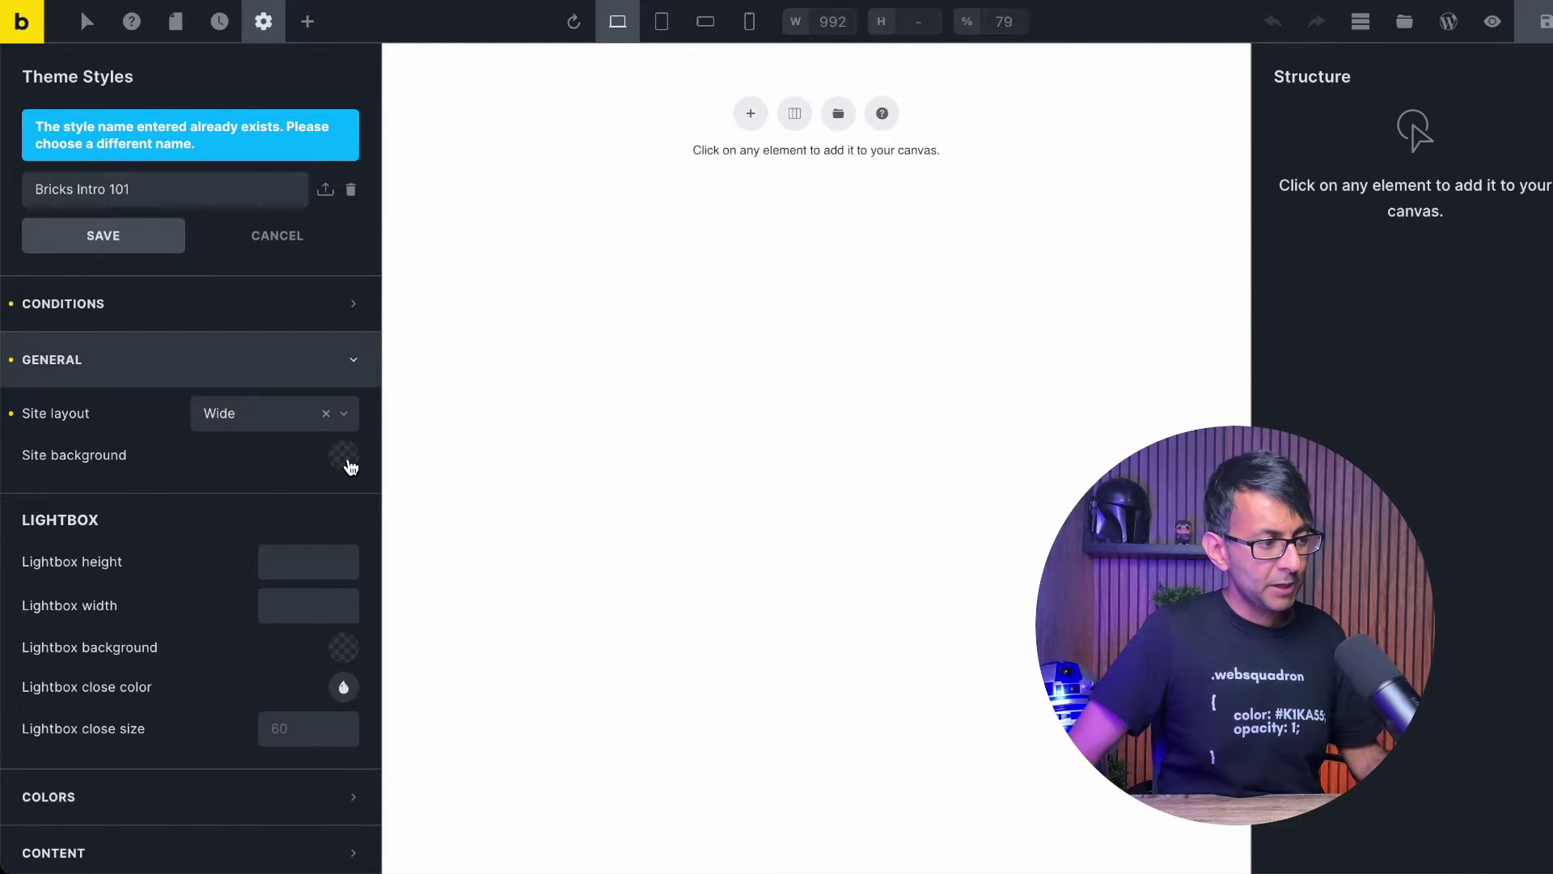
click(344, 457)
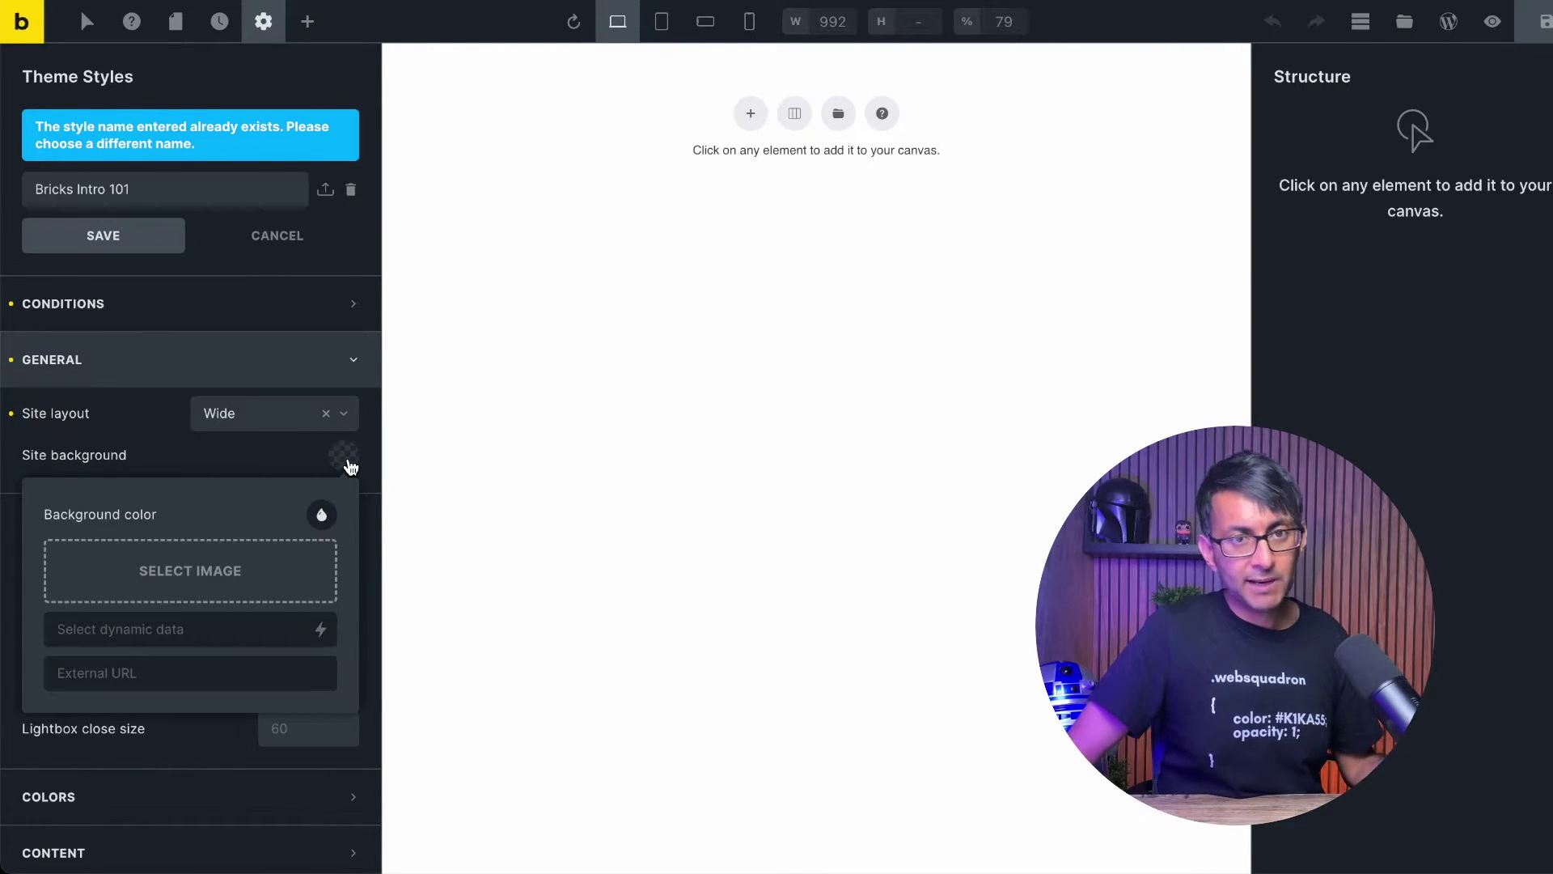
click(217, 473)
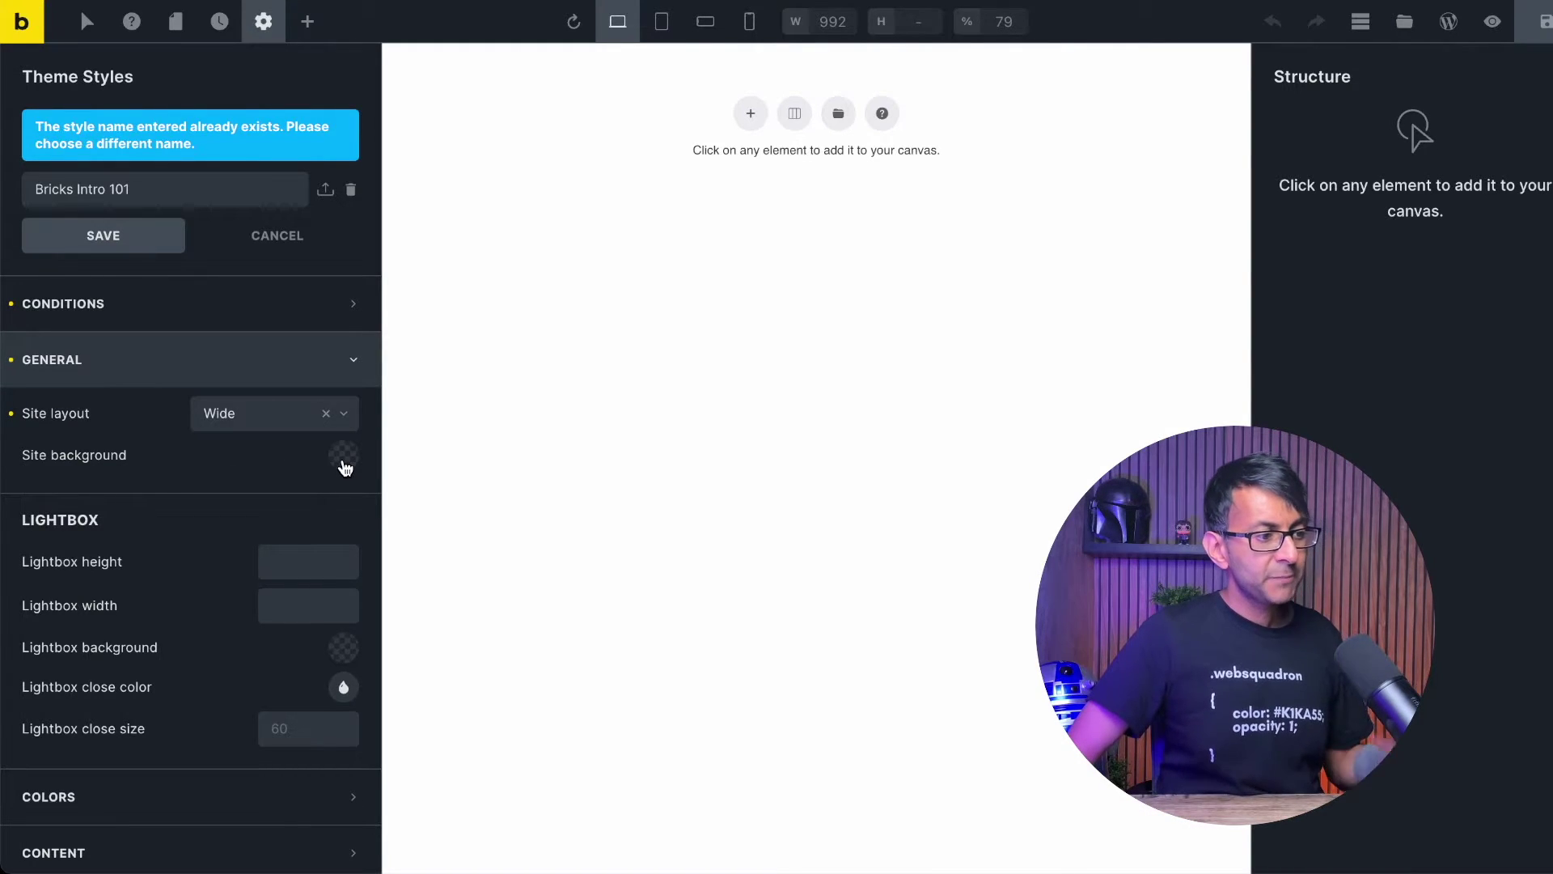
Open the site background colour picker, close it unchanged, and collapse General
click(344, 460)
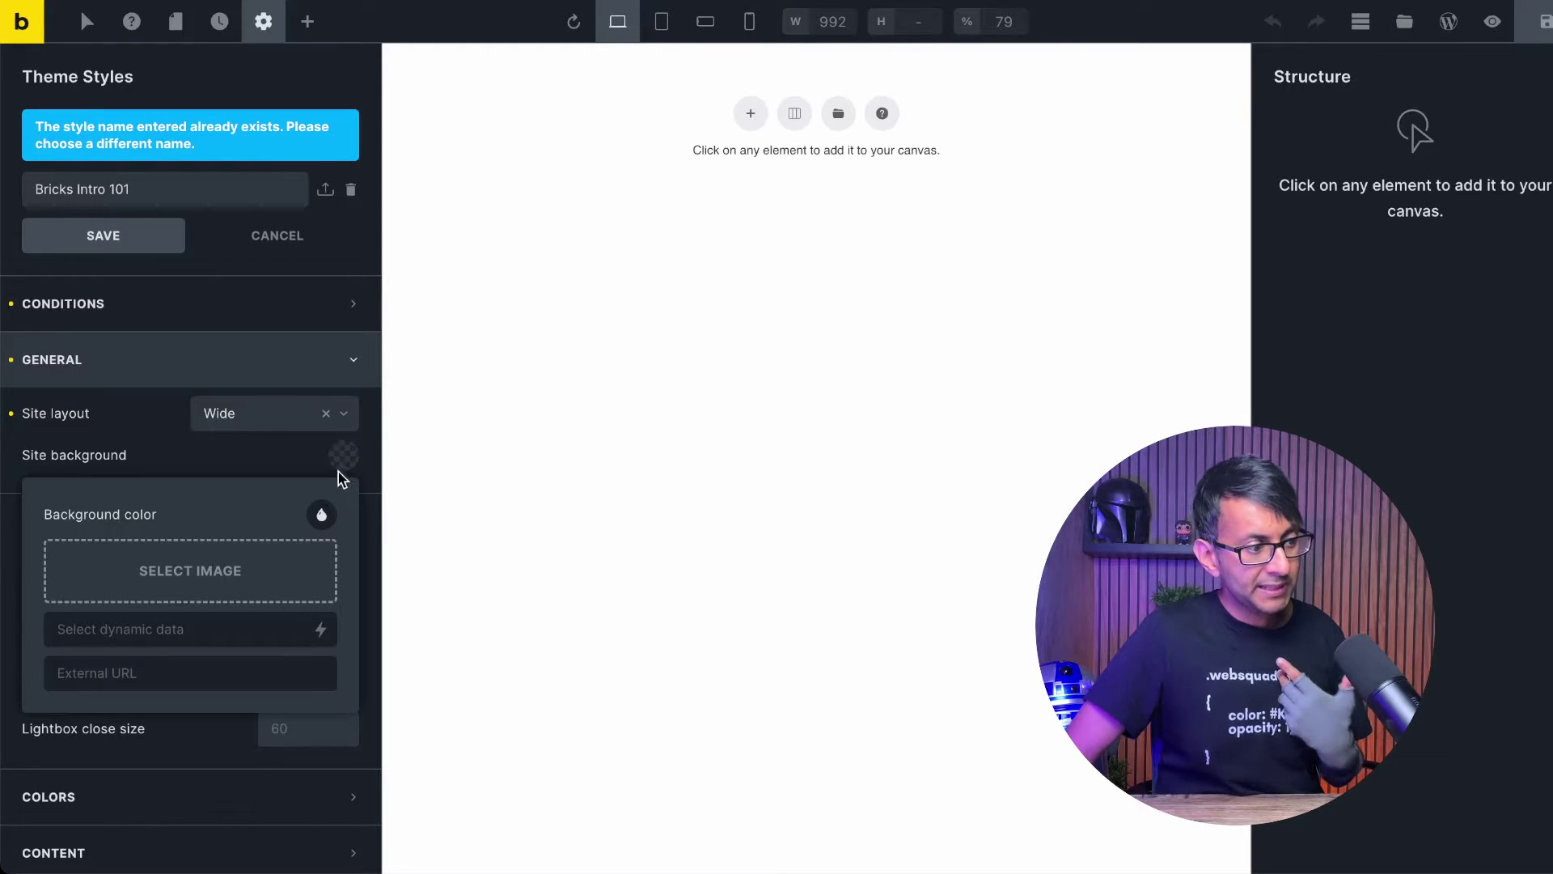
click(322, 516)
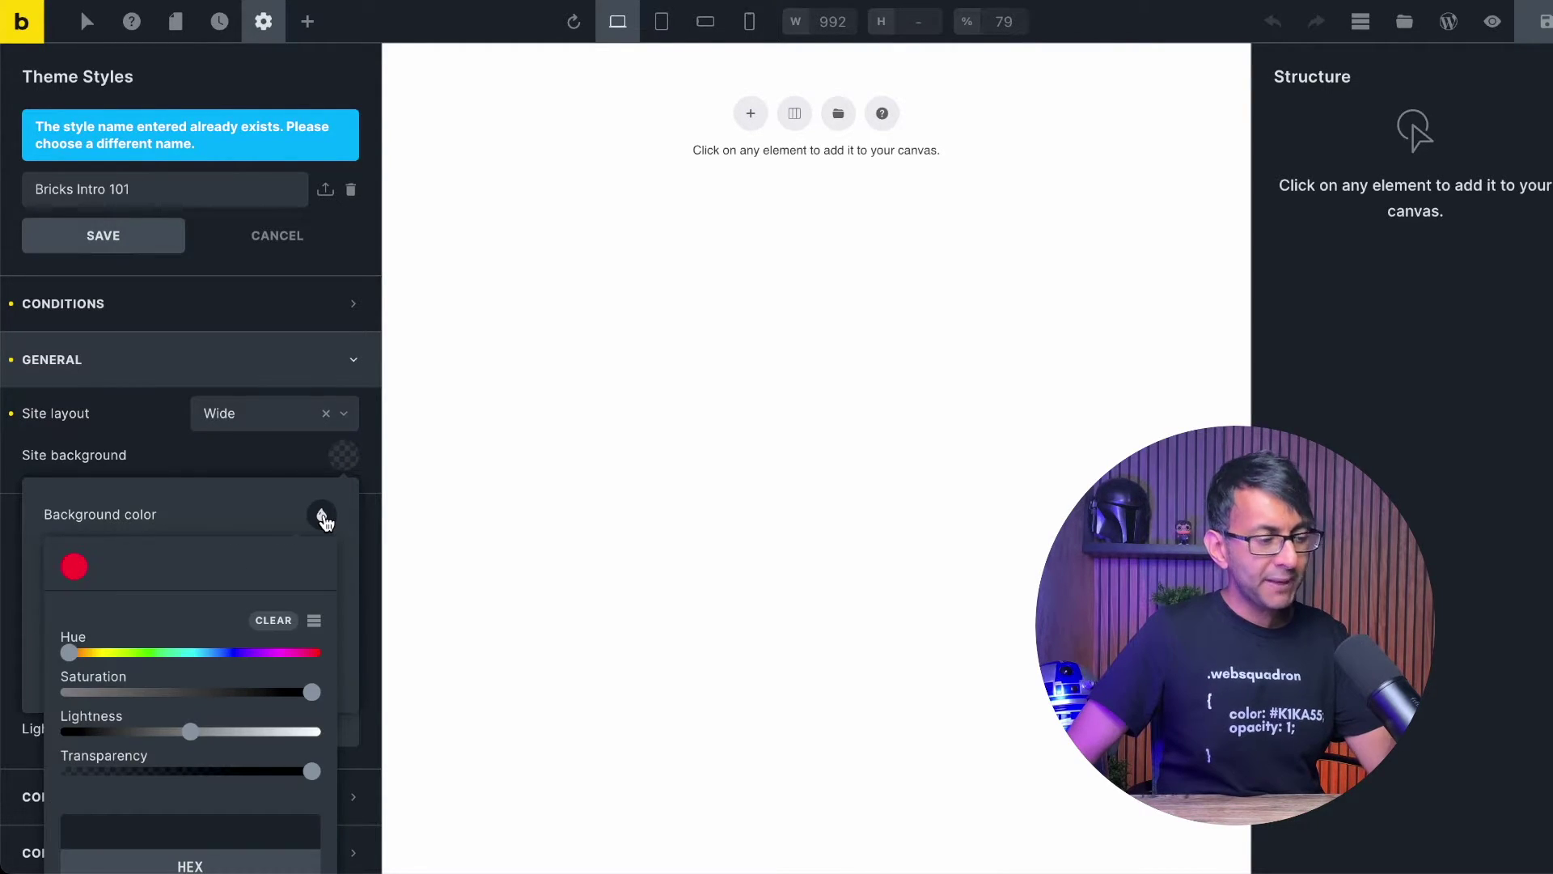
scroll(328, 562, down, 1)
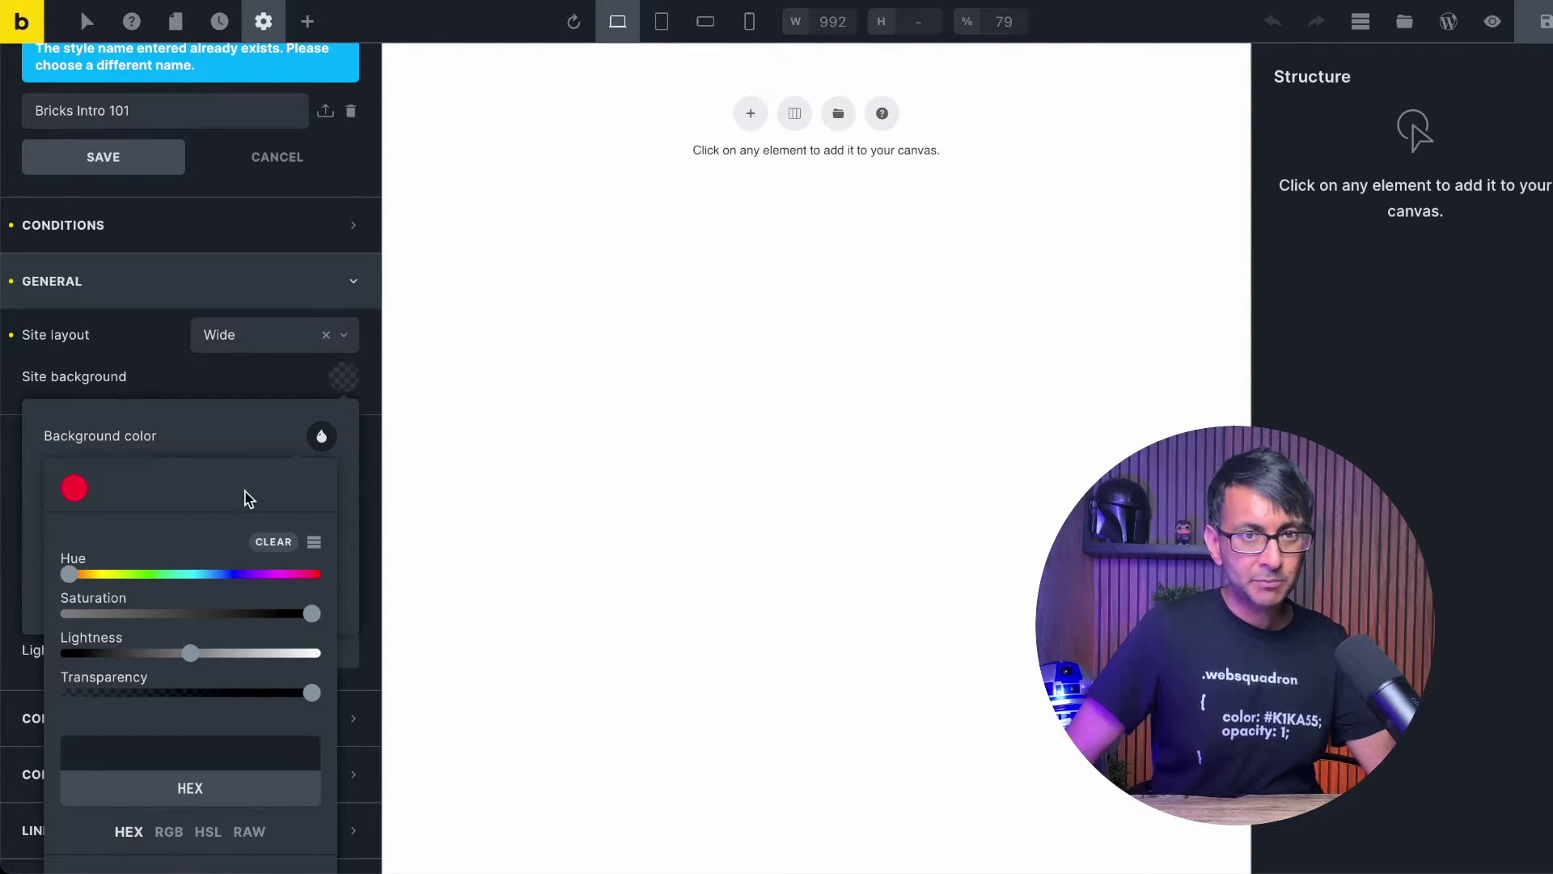
click(238, 387)
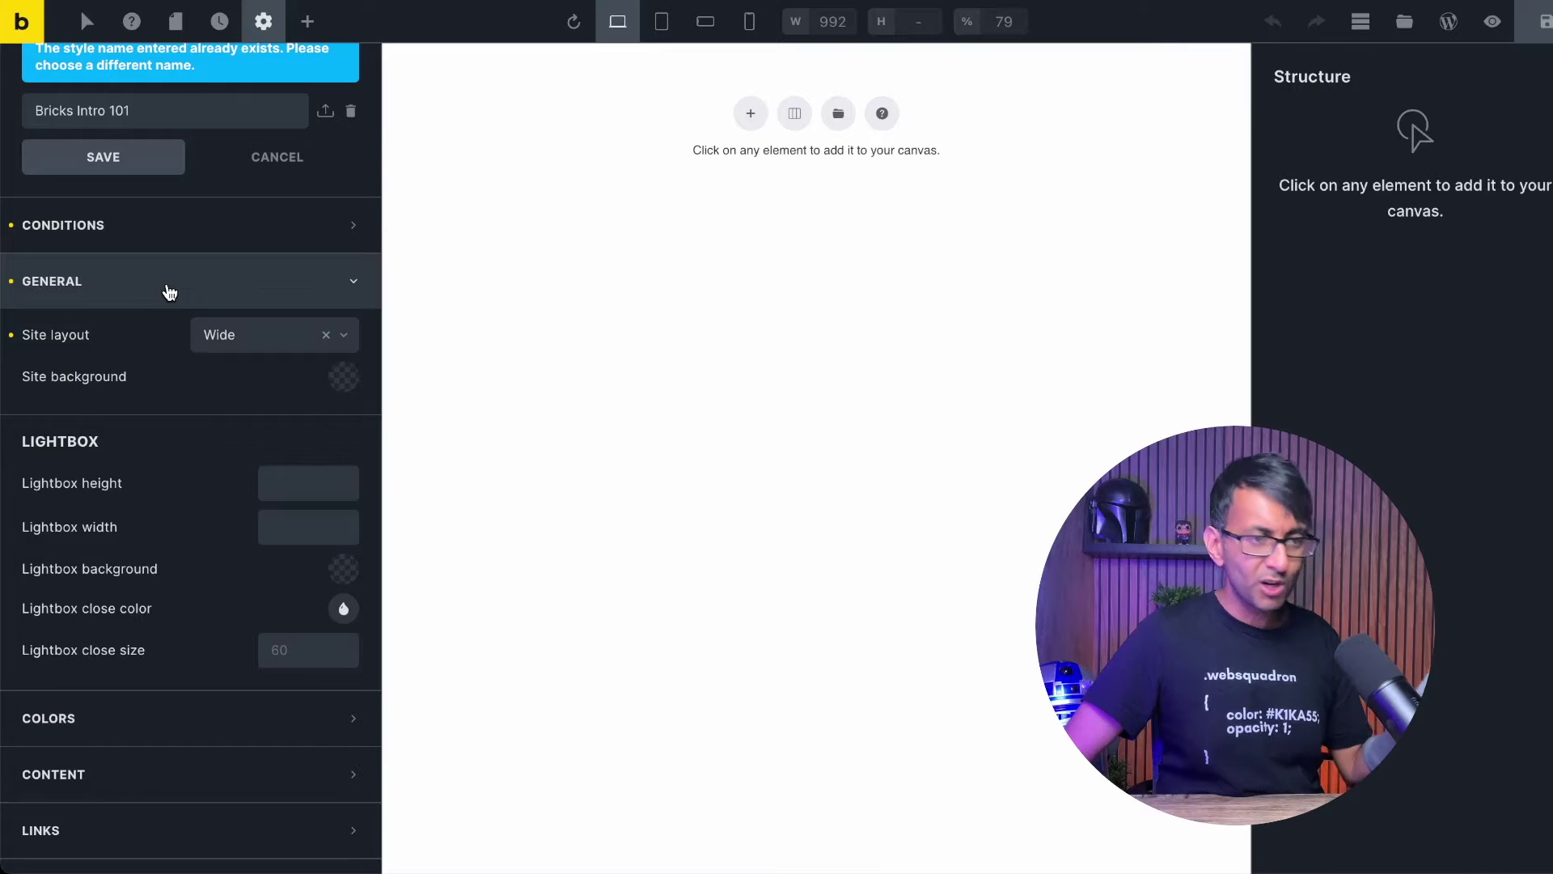
click(169, 292)
click(169, 292)
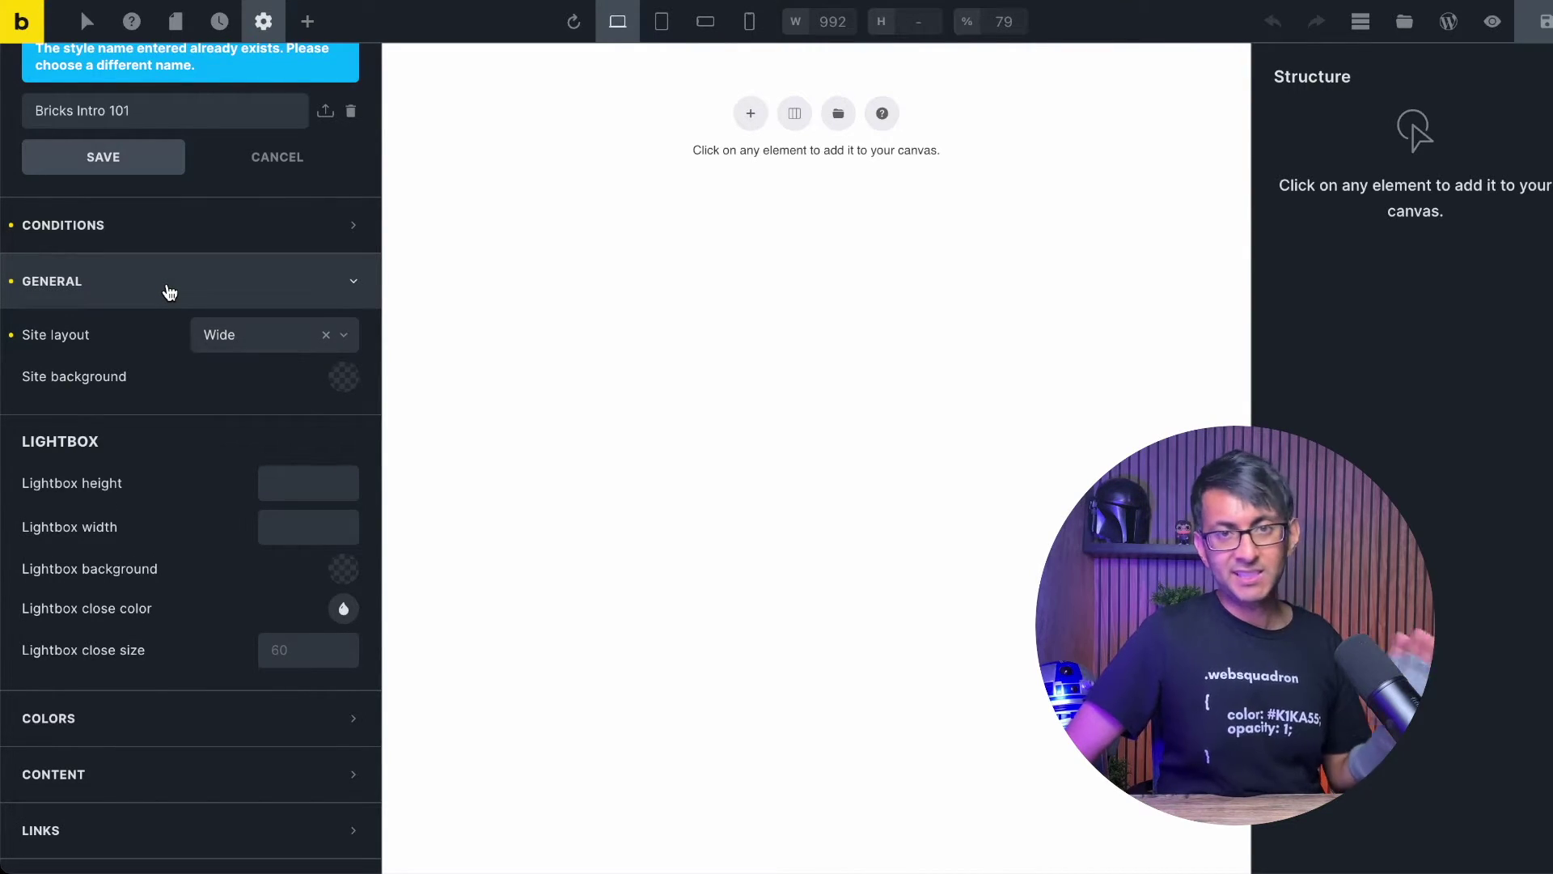
click(168, 292)
Expand the Colors section and scroll to show the primary through danger colour settings
click(205, 343)
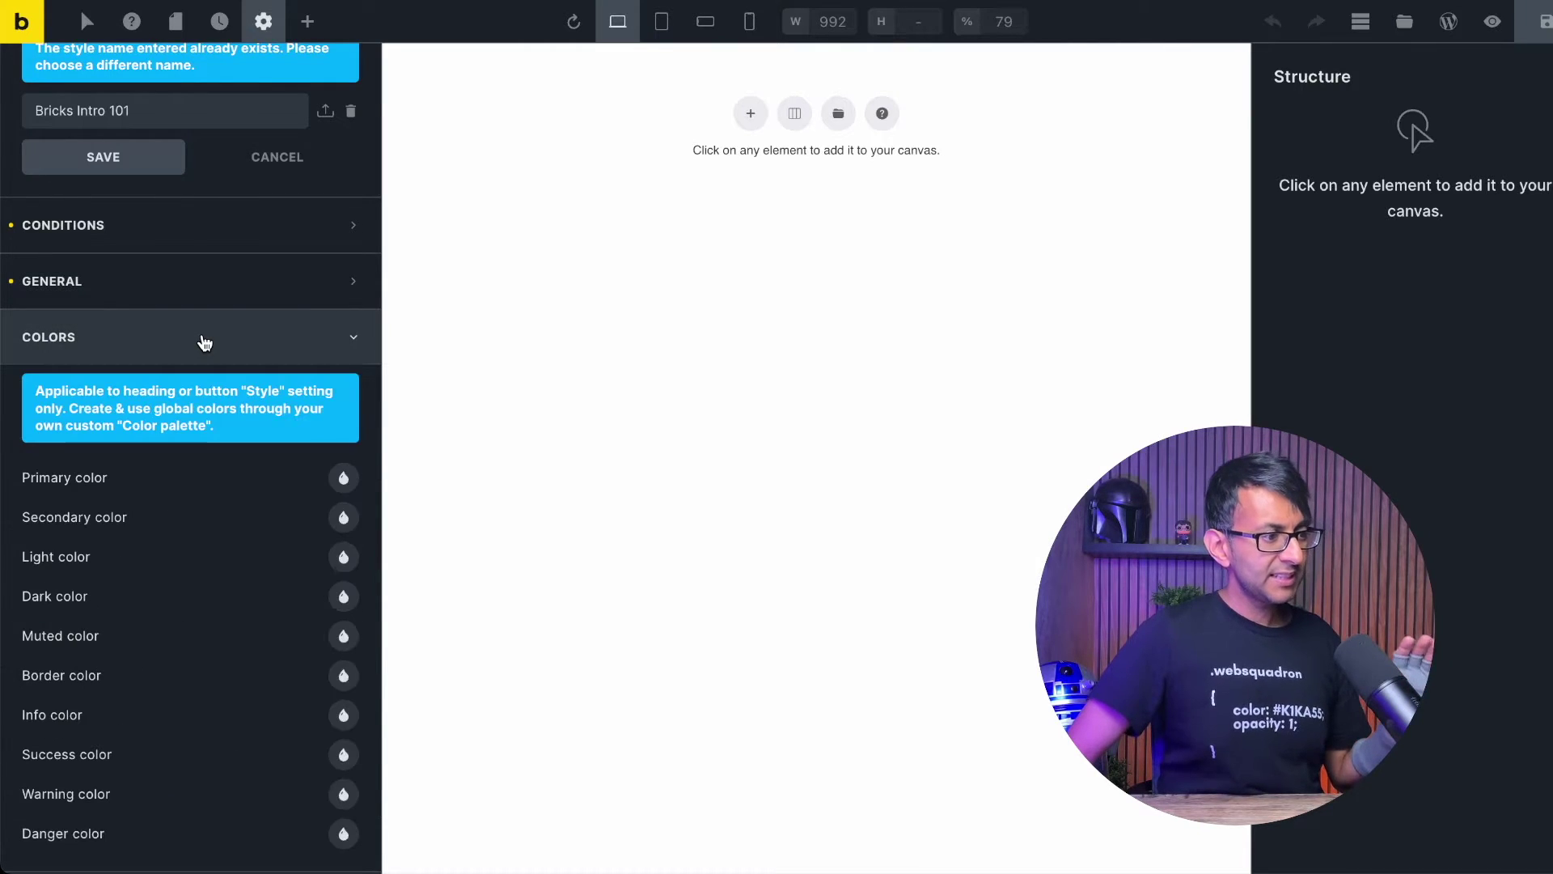
scroll(313, 513, down, 3)
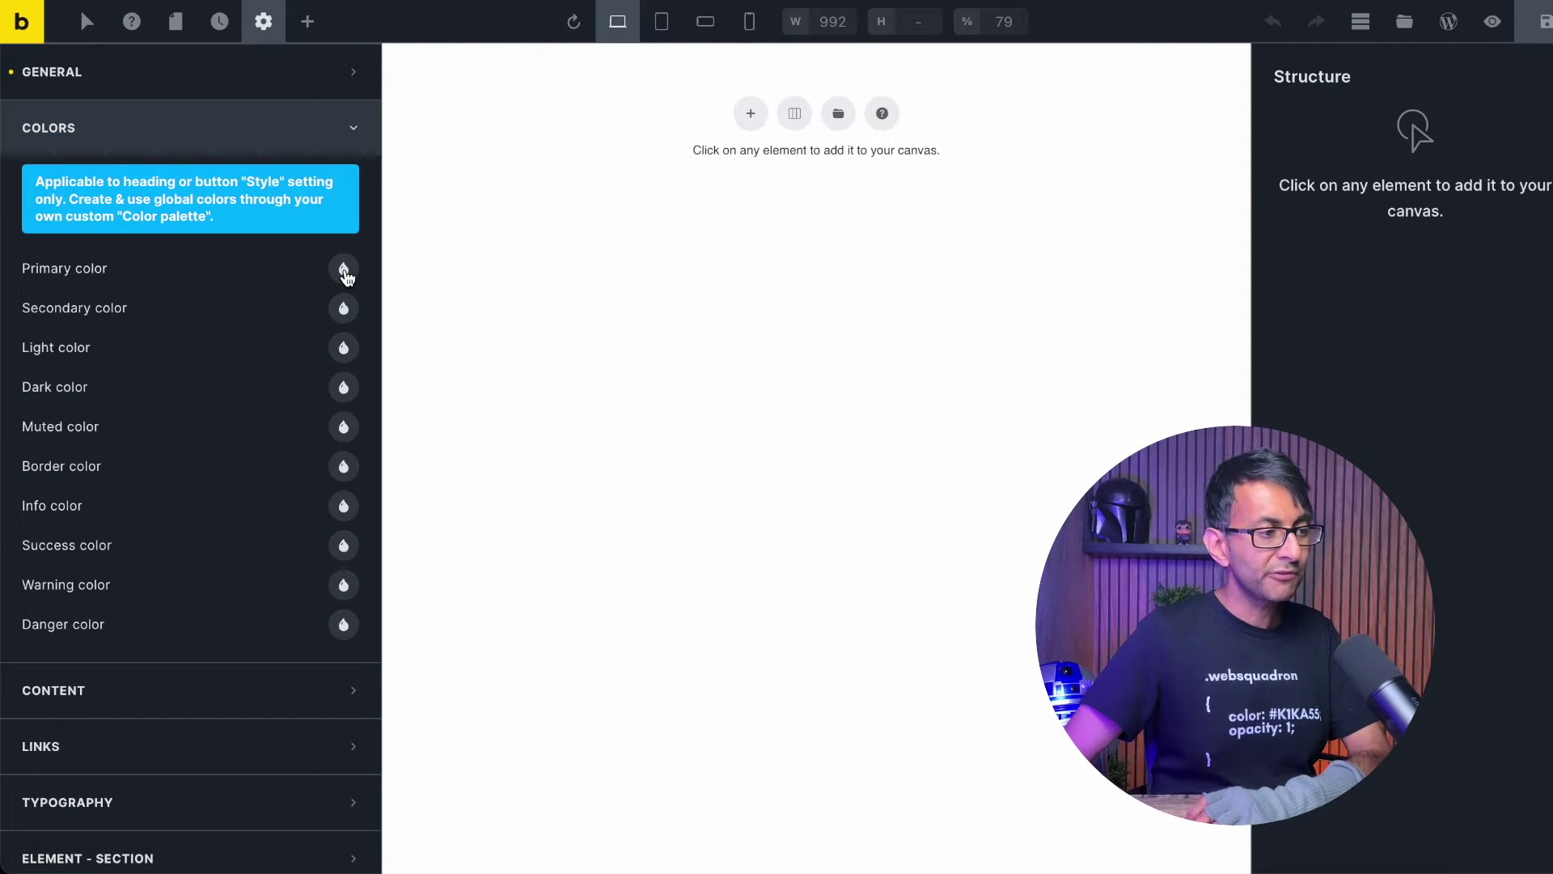
Create a colour palette named 'New' and save the red #ff0050 into it
click(344, 270)
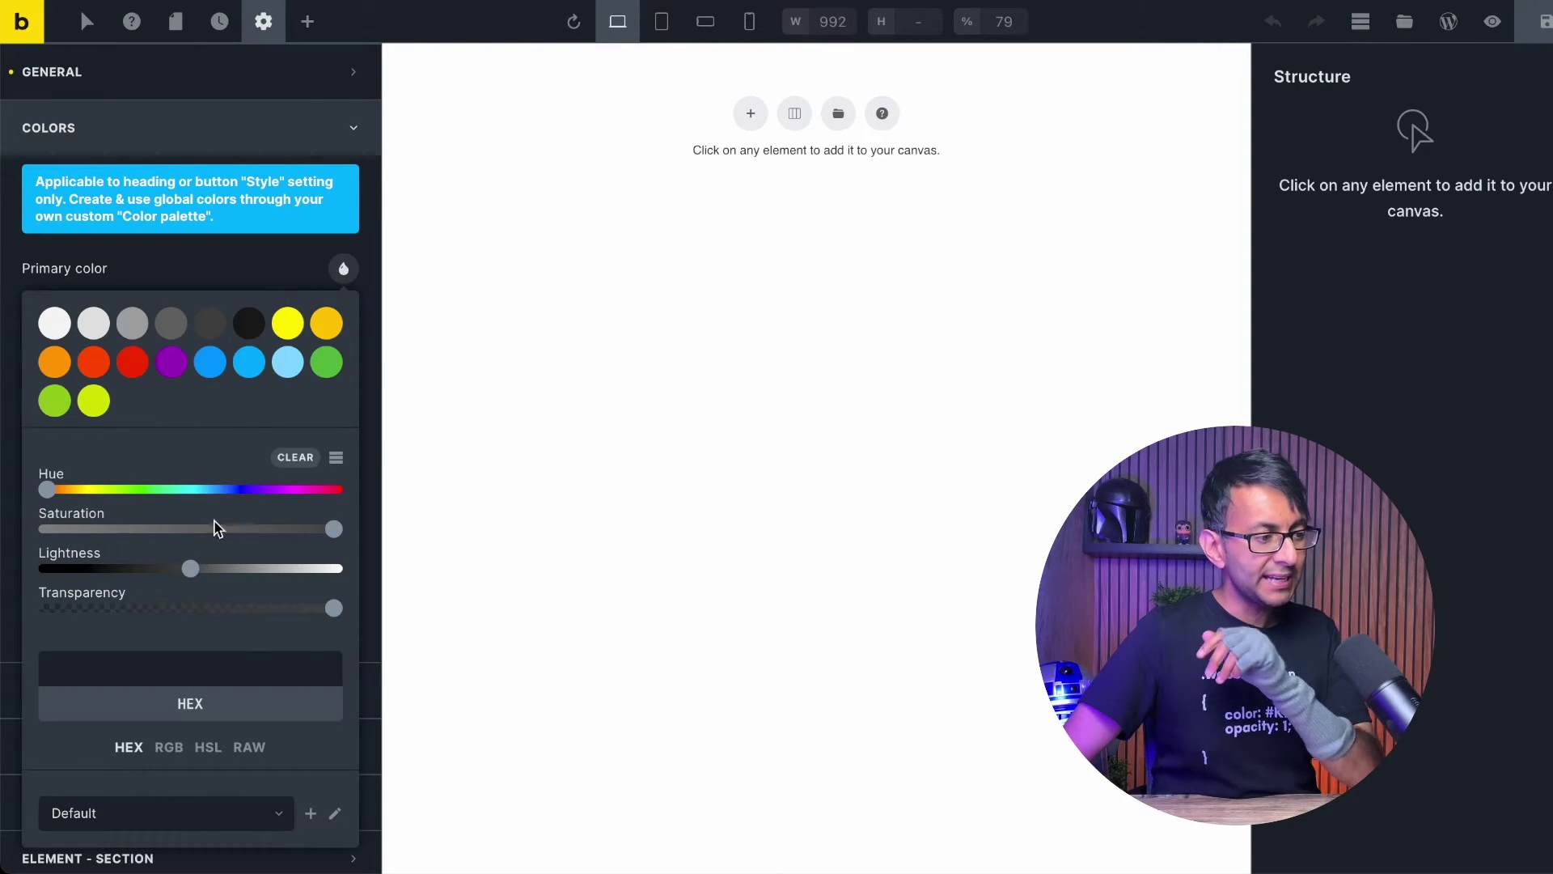
scroll(176, 421, down, 3)
scroll(176, 380, up, 1)
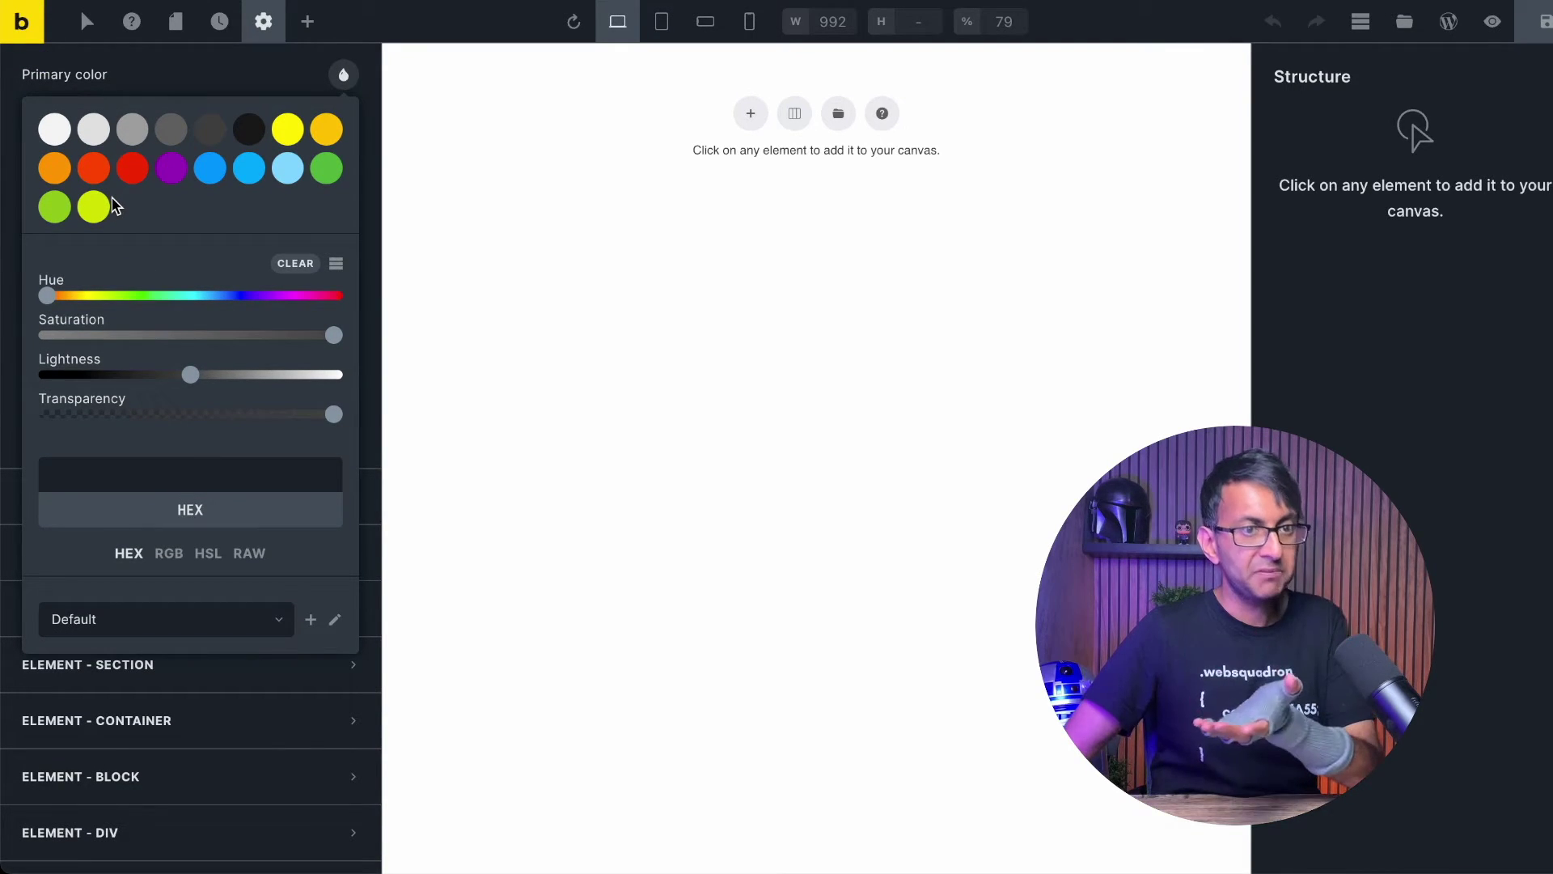
click(310, 622)
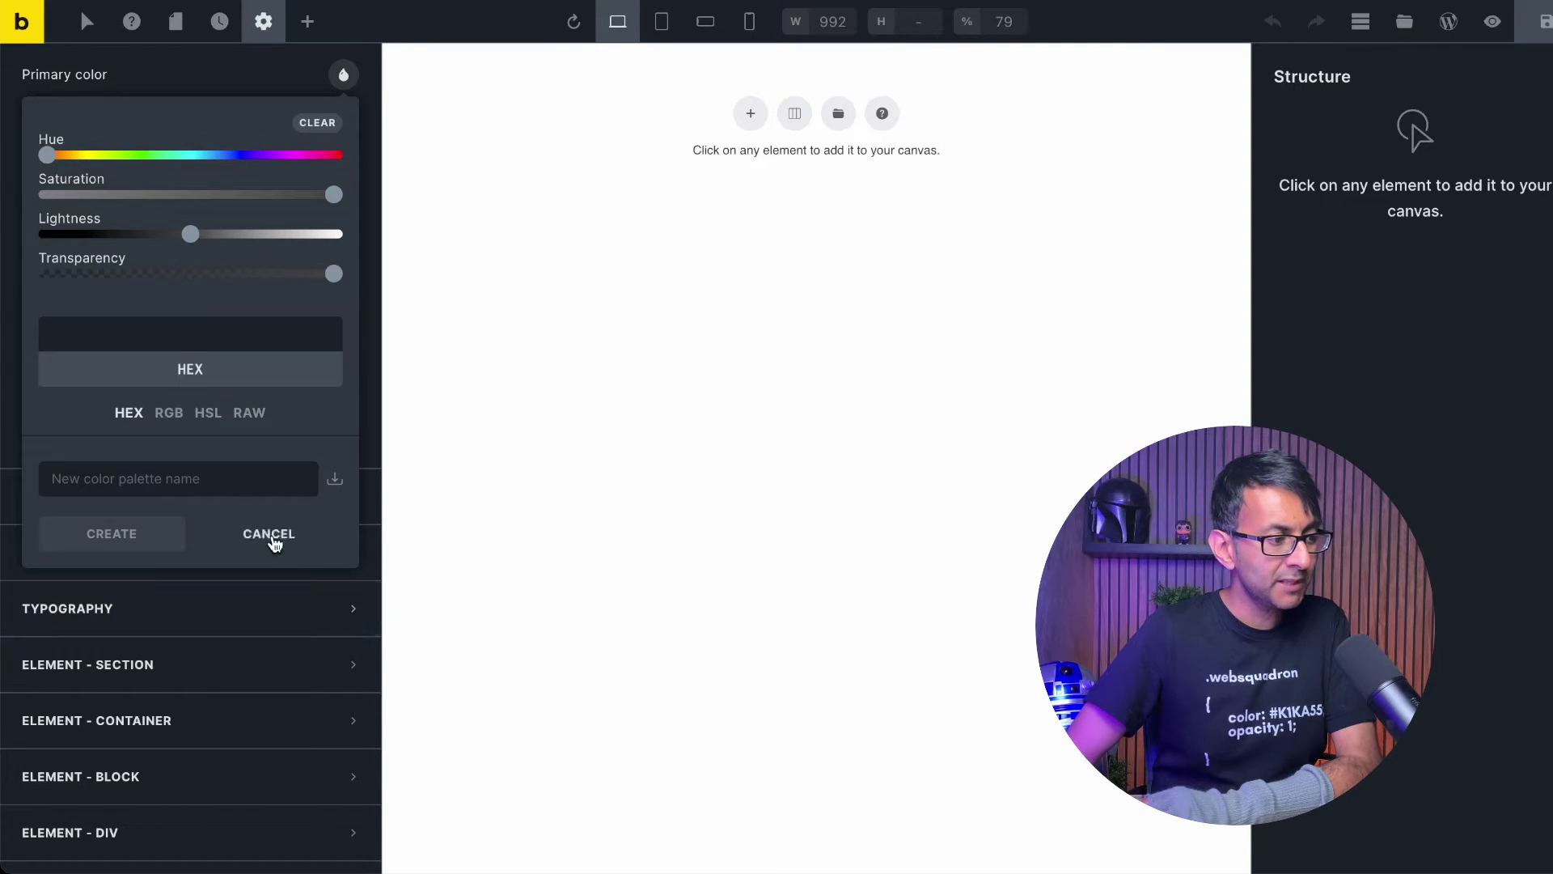
click(205, 482)
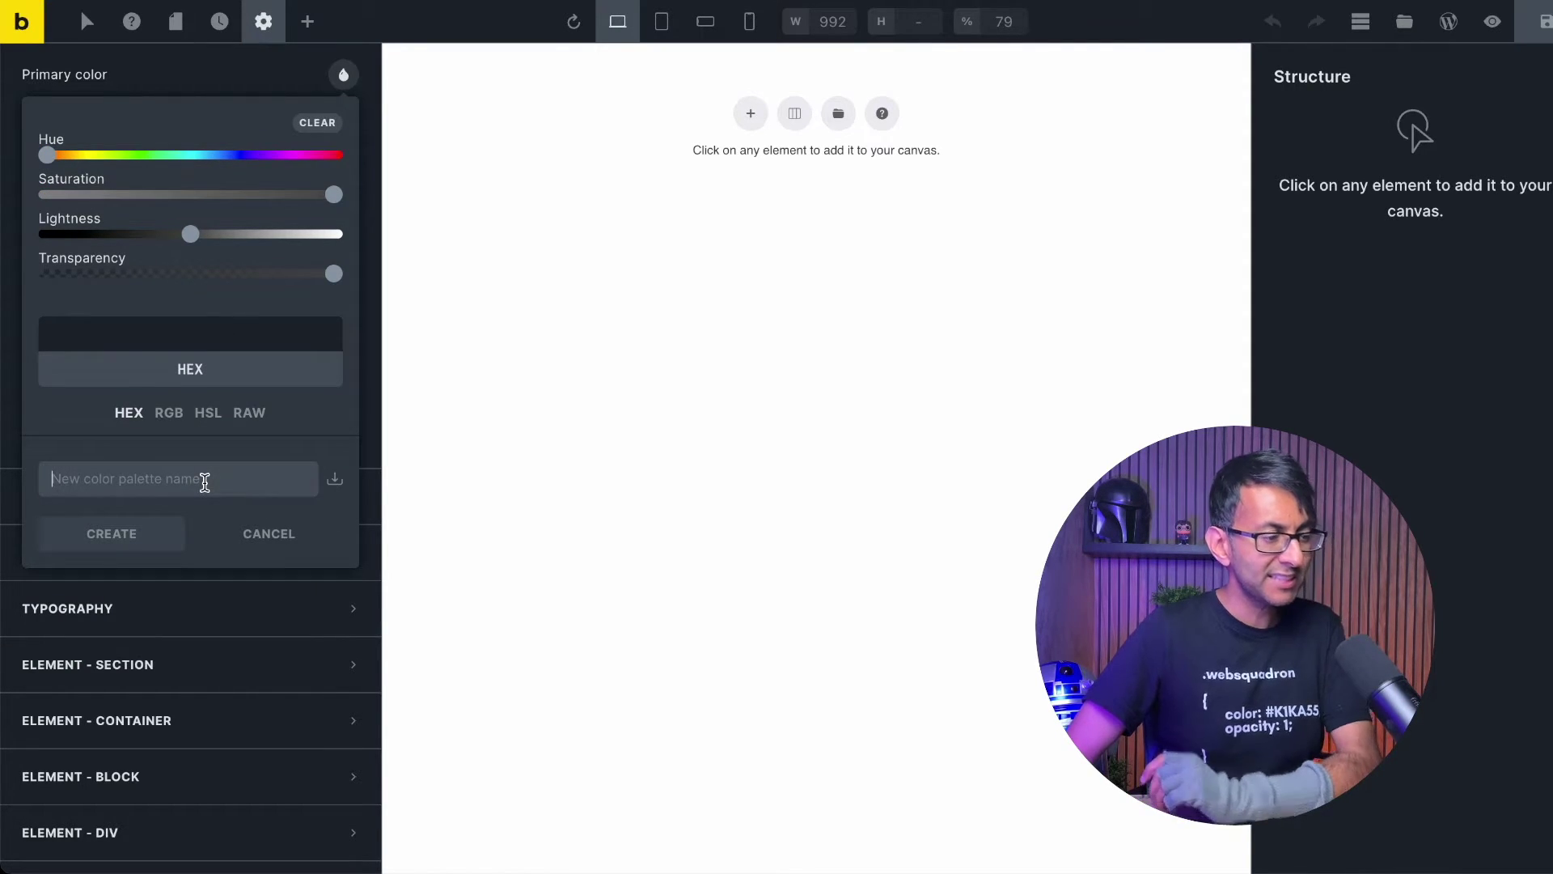
text(New)
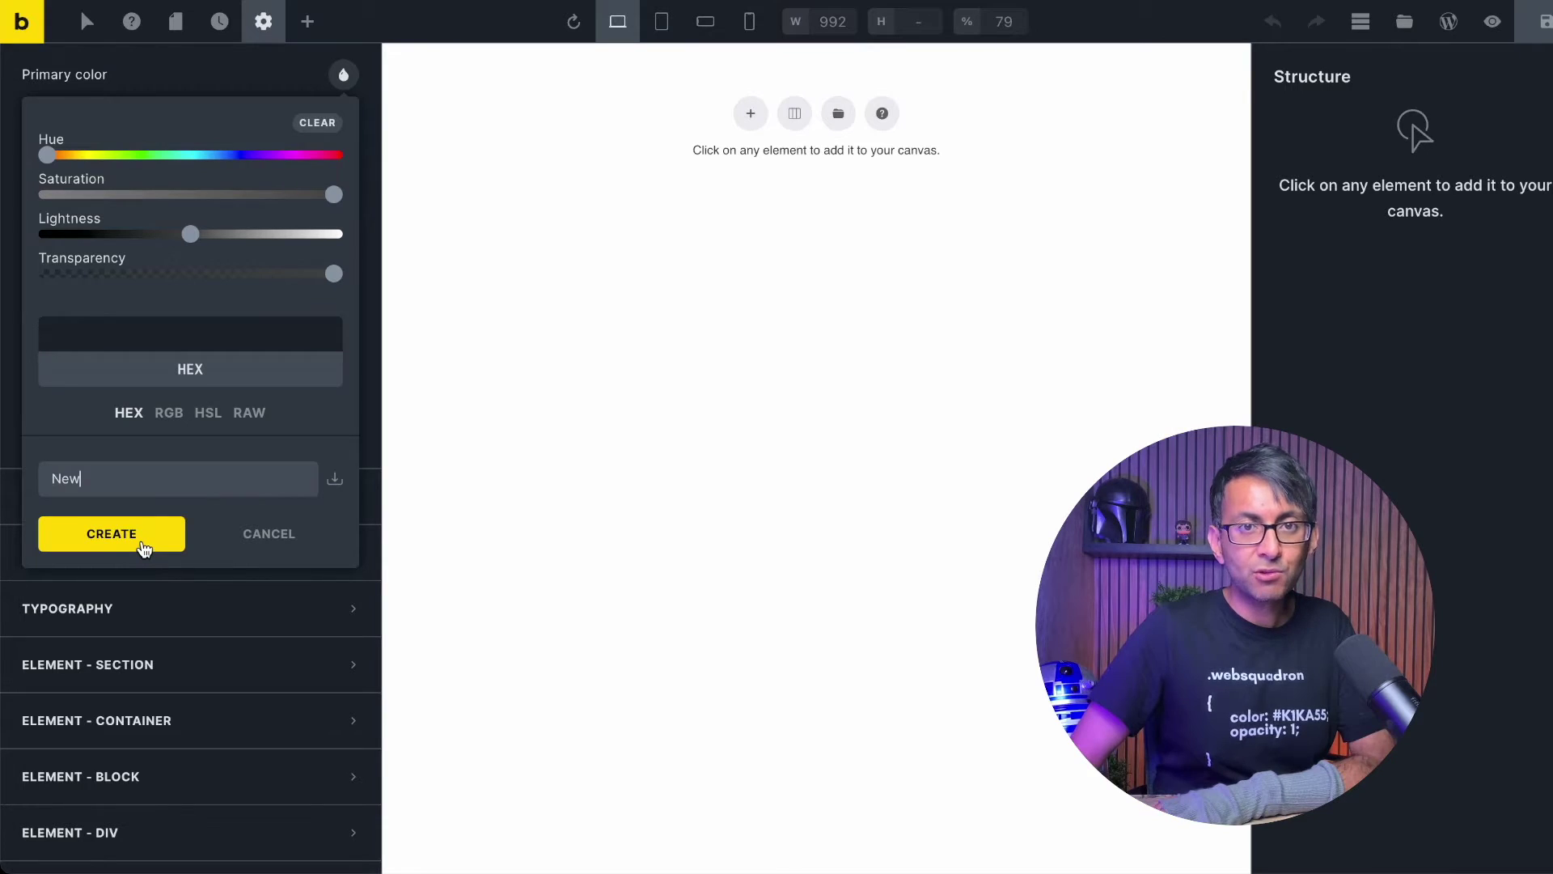
click(143, 547)
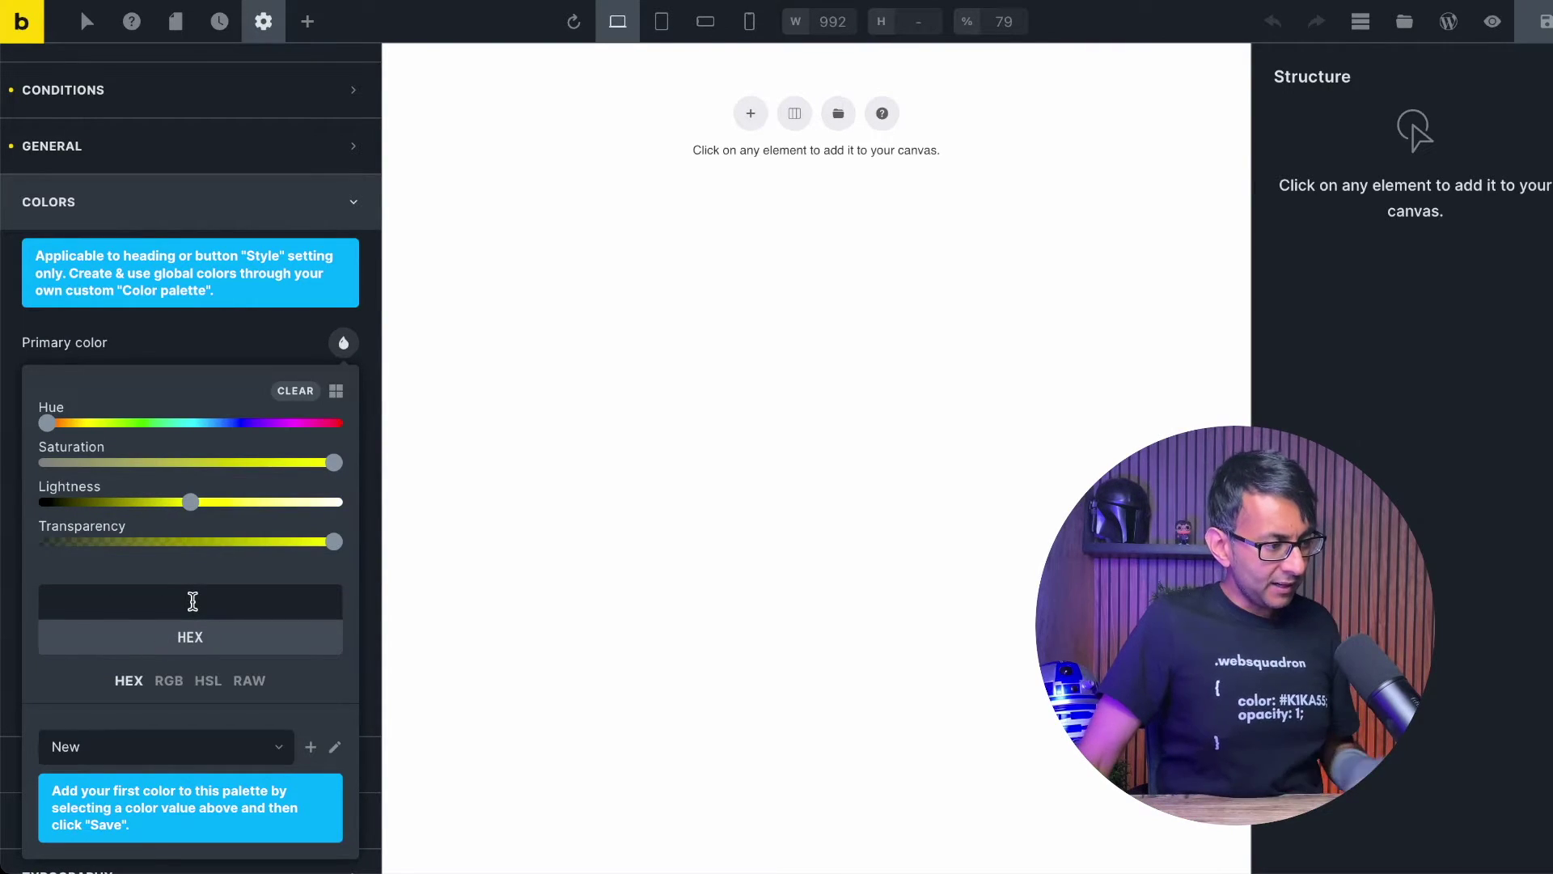
click(194, 602)
text(ff0050)
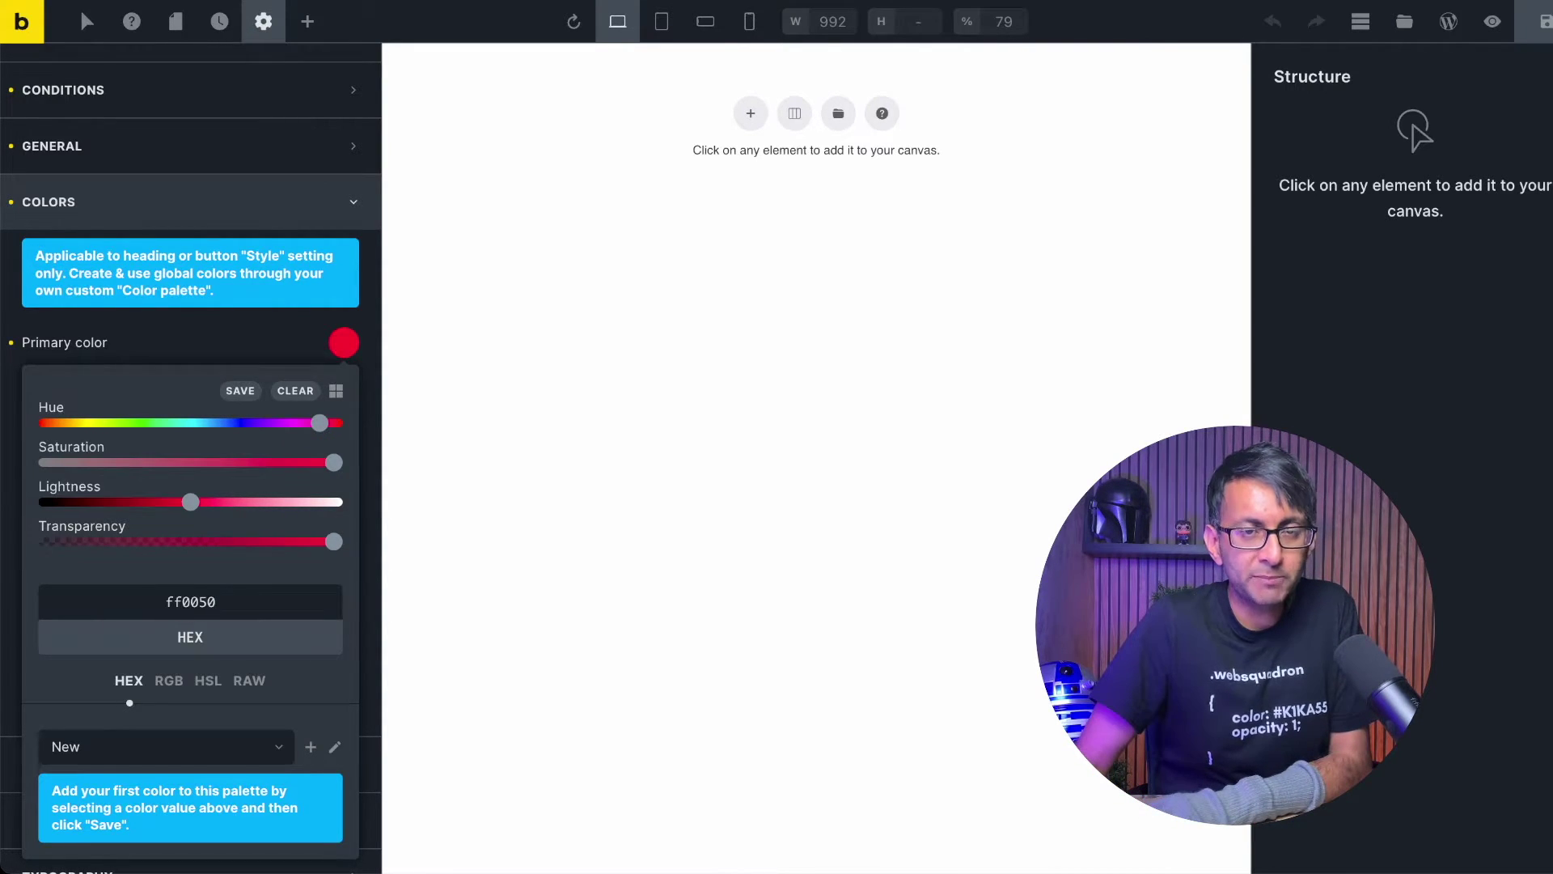
click(240, 391)
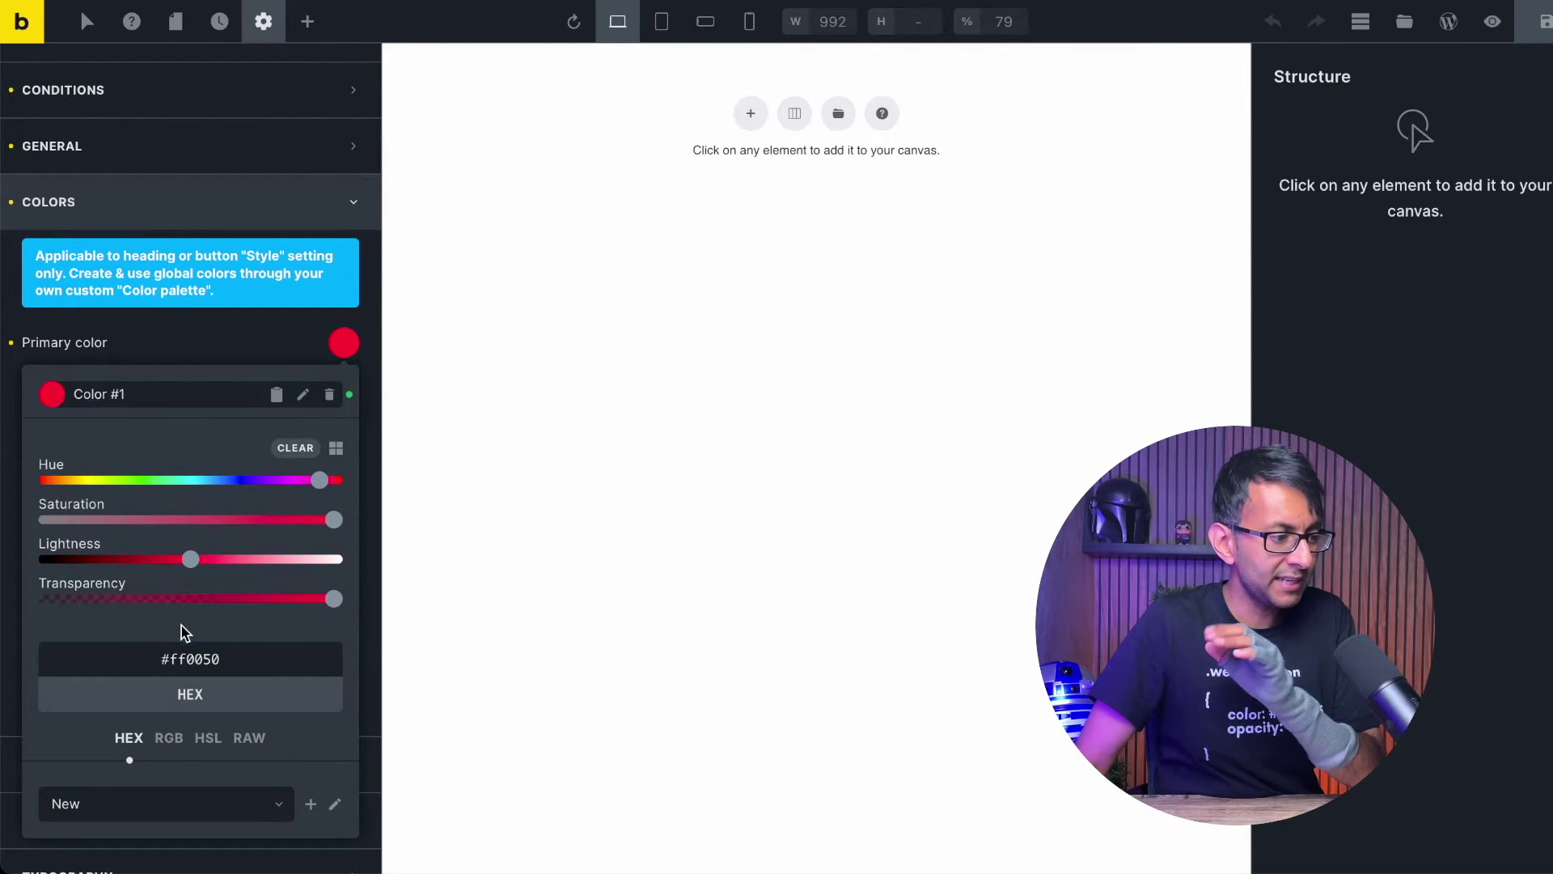
Delete yellow Color #7, move Colors #6 and #7 above #3, and set primary to #222222
click(215, 658)
double_click(246, 659)
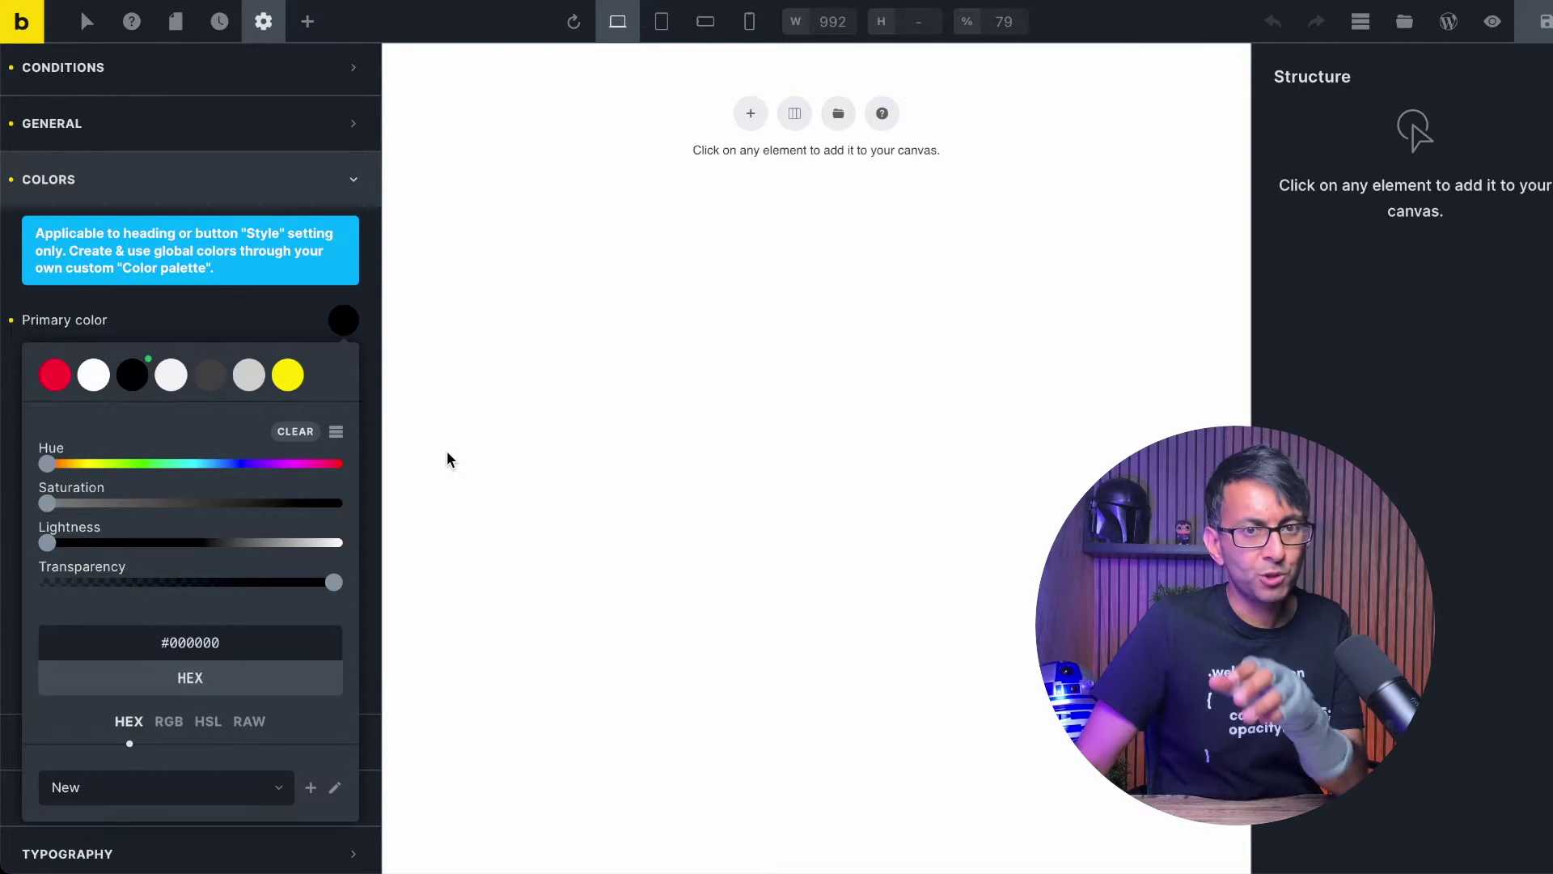
click(337, 435)
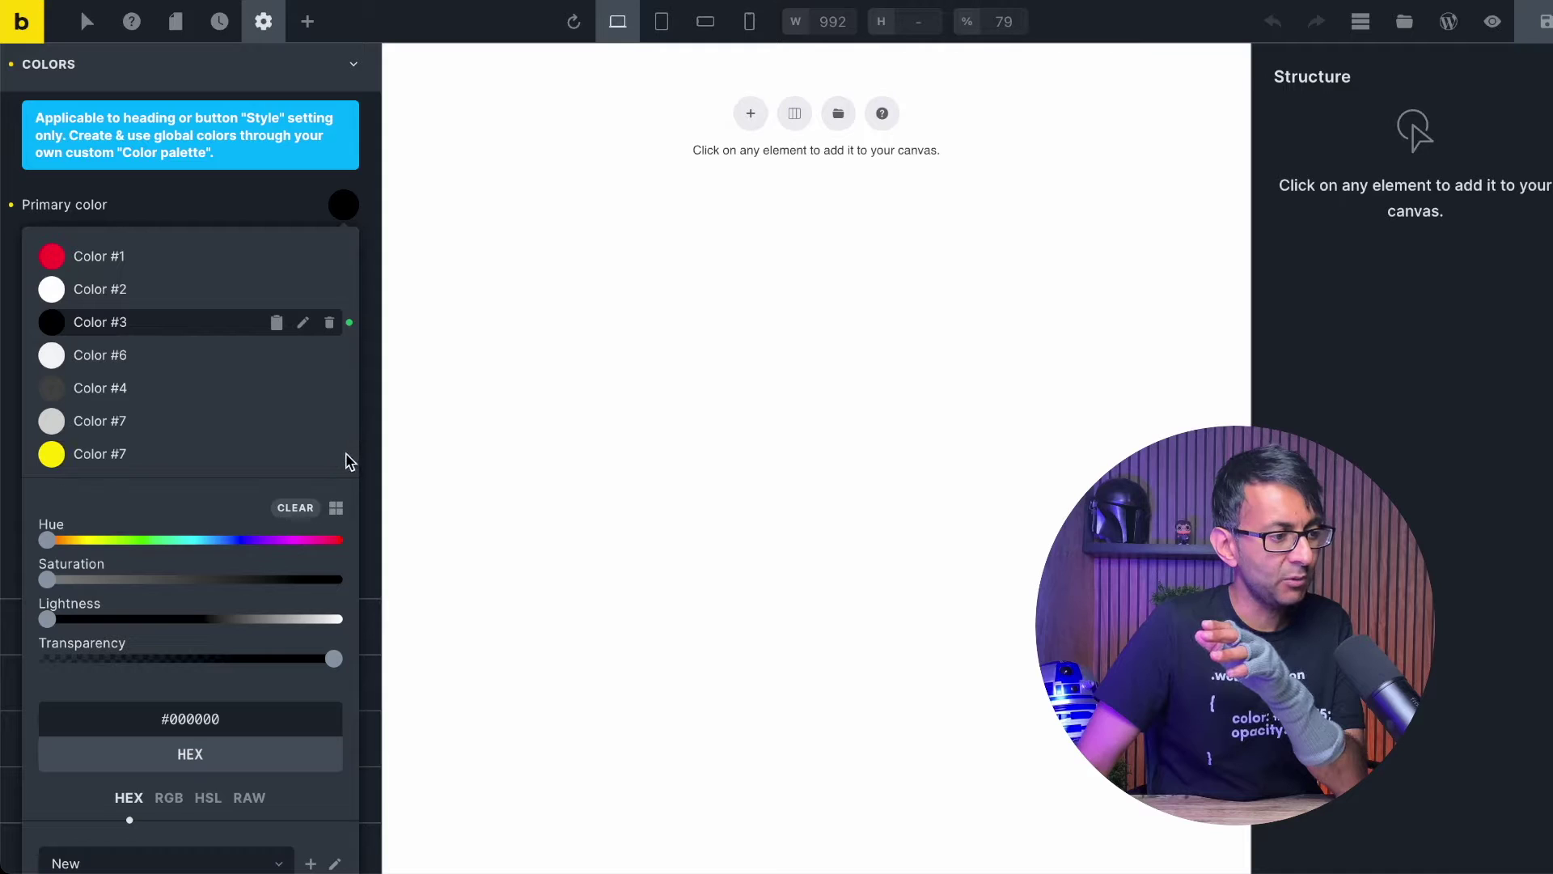
click(332, 454)
click(331, 455)
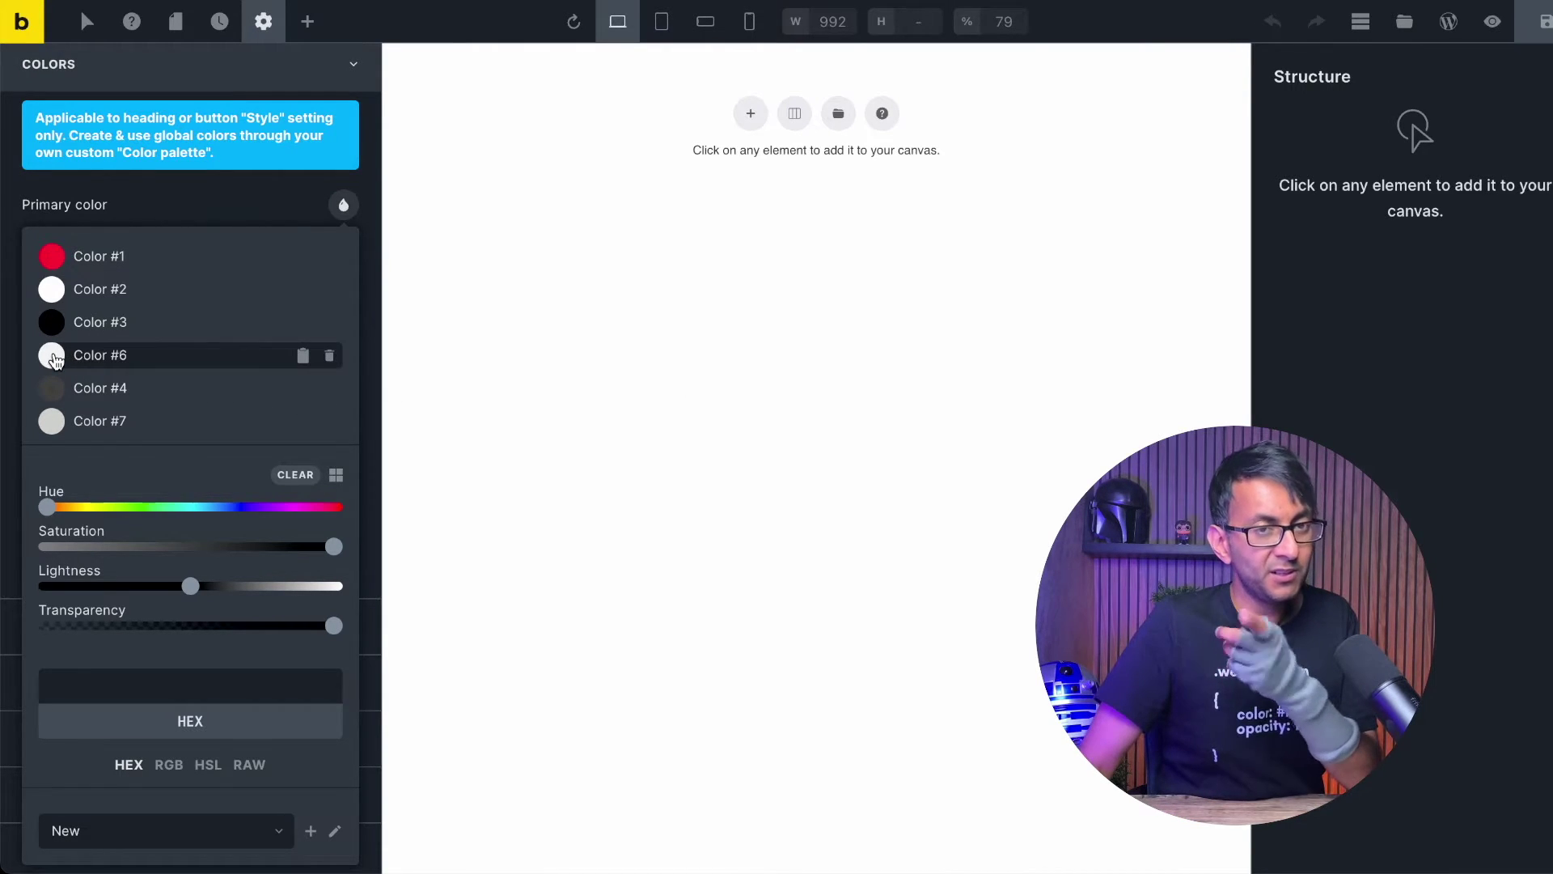
drag(54, 358, 54, 324)
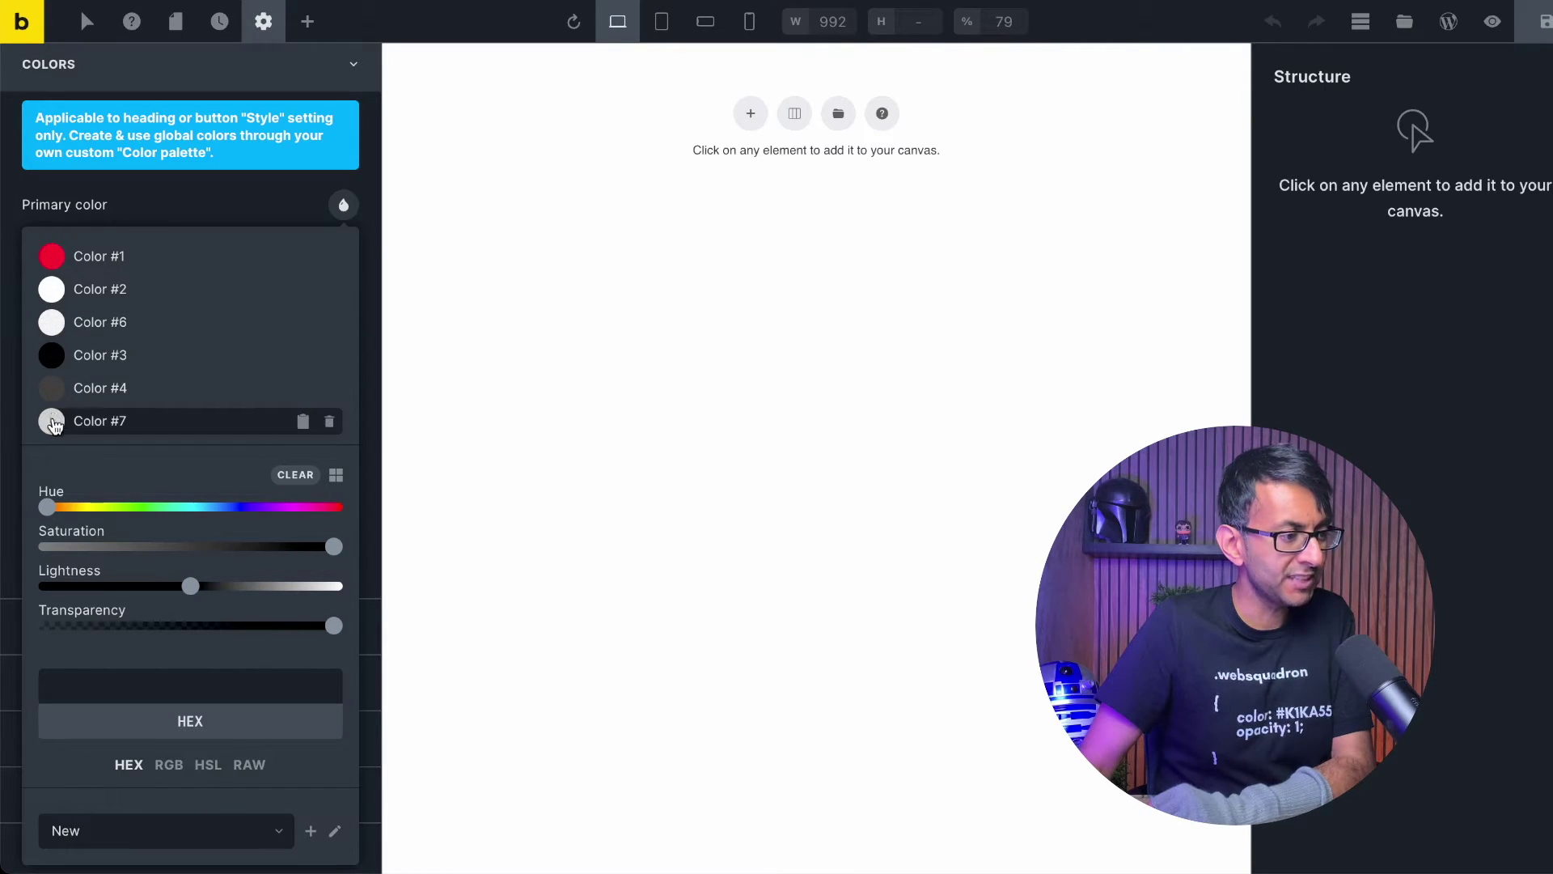
drag(54, 419, 51, 352)
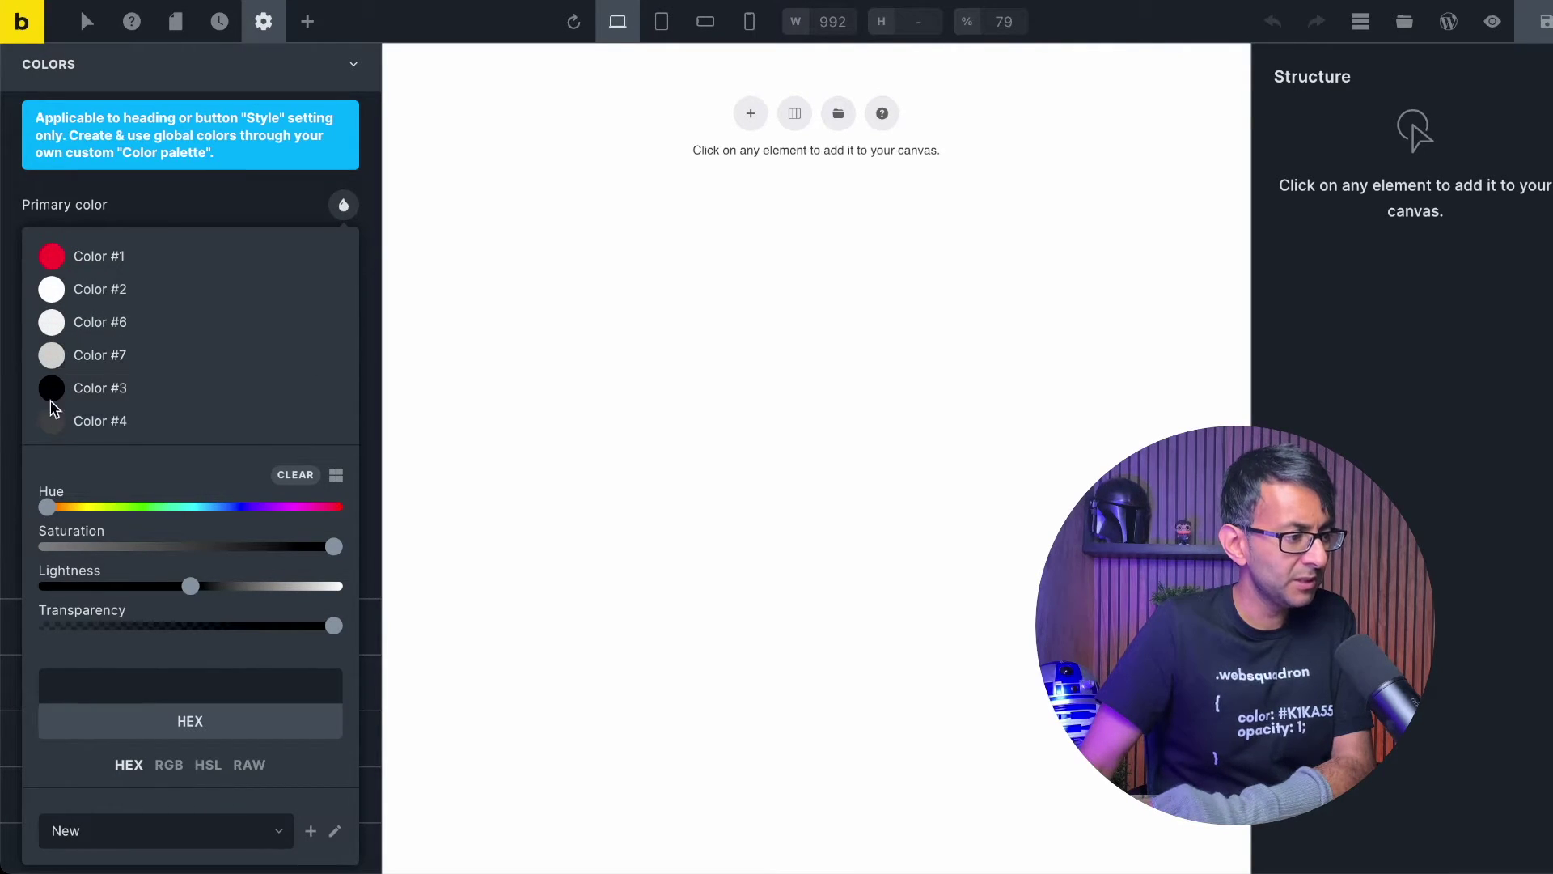
click(97, 389)
click(336, 475)
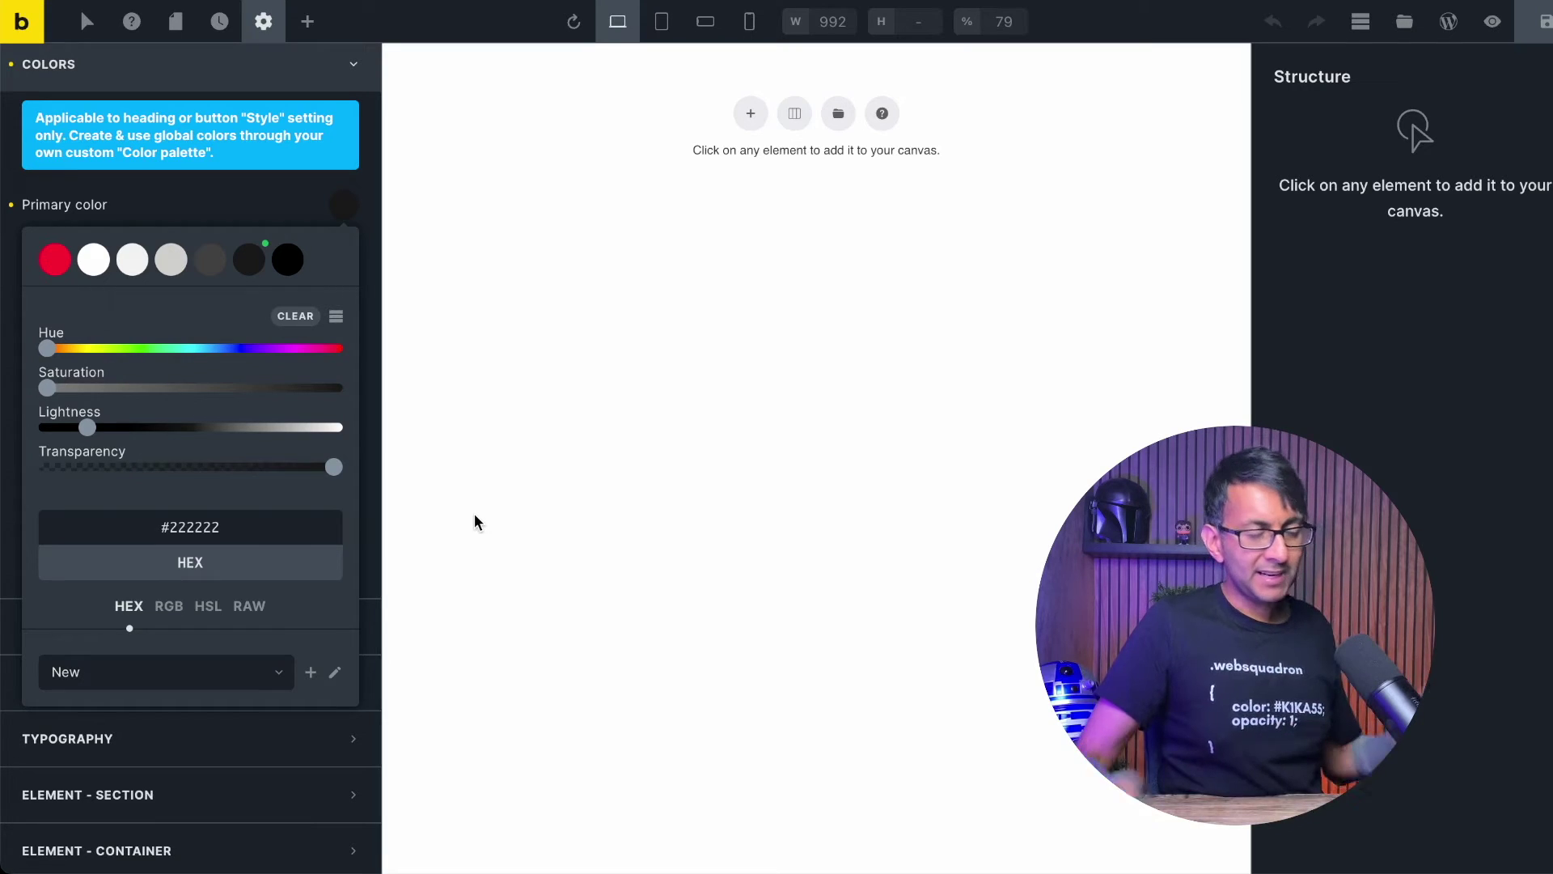
Set the theme style's primary colour to the red preset (#ff0050)
click(202, 217)
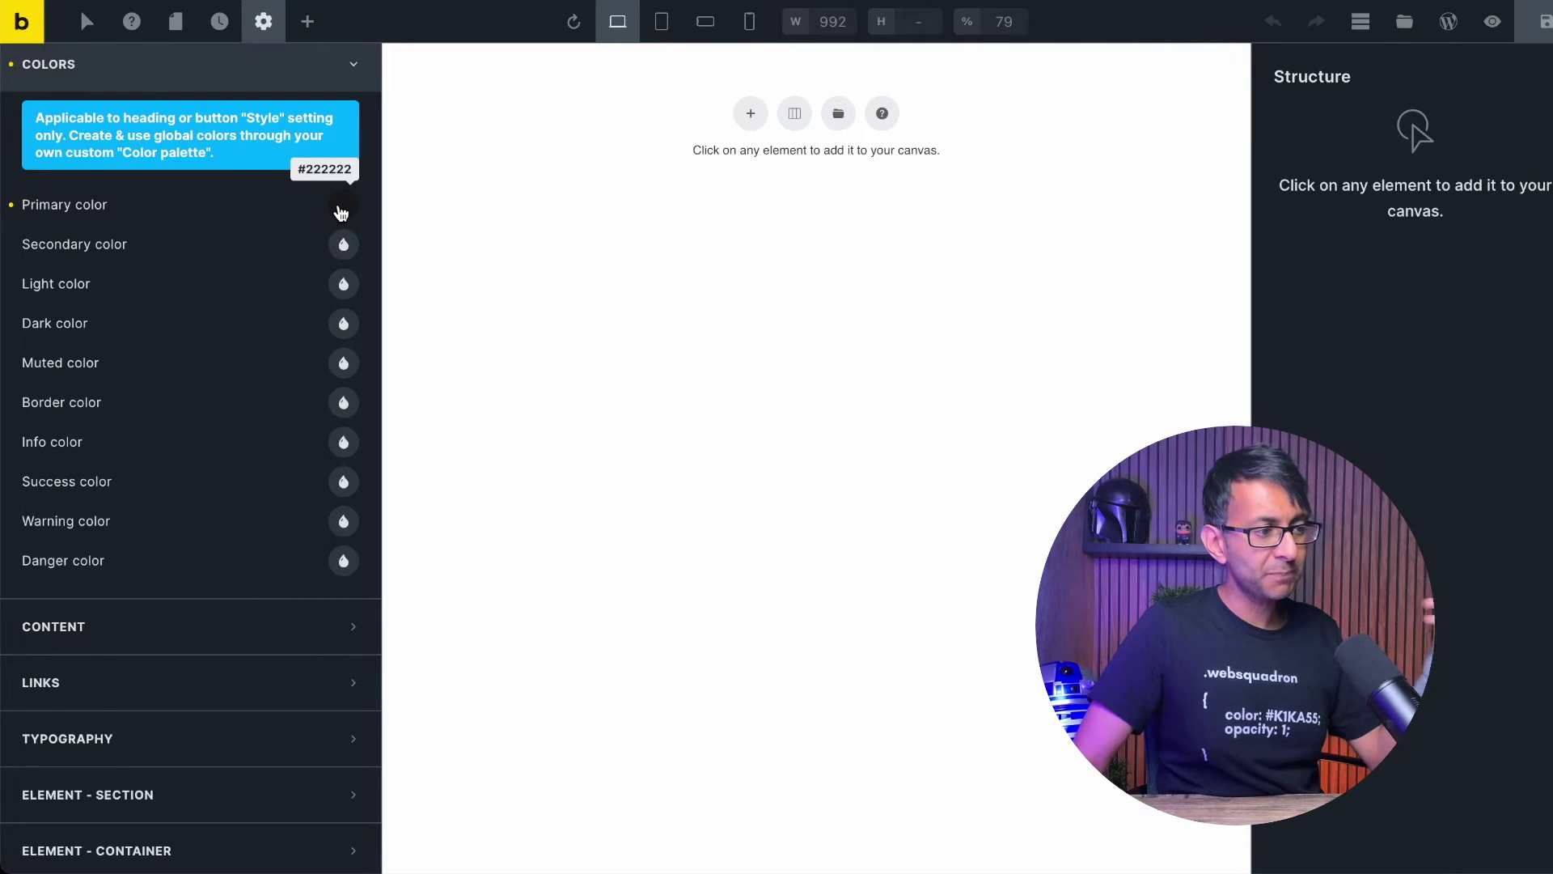
click(343, 207)
click(55, 260)
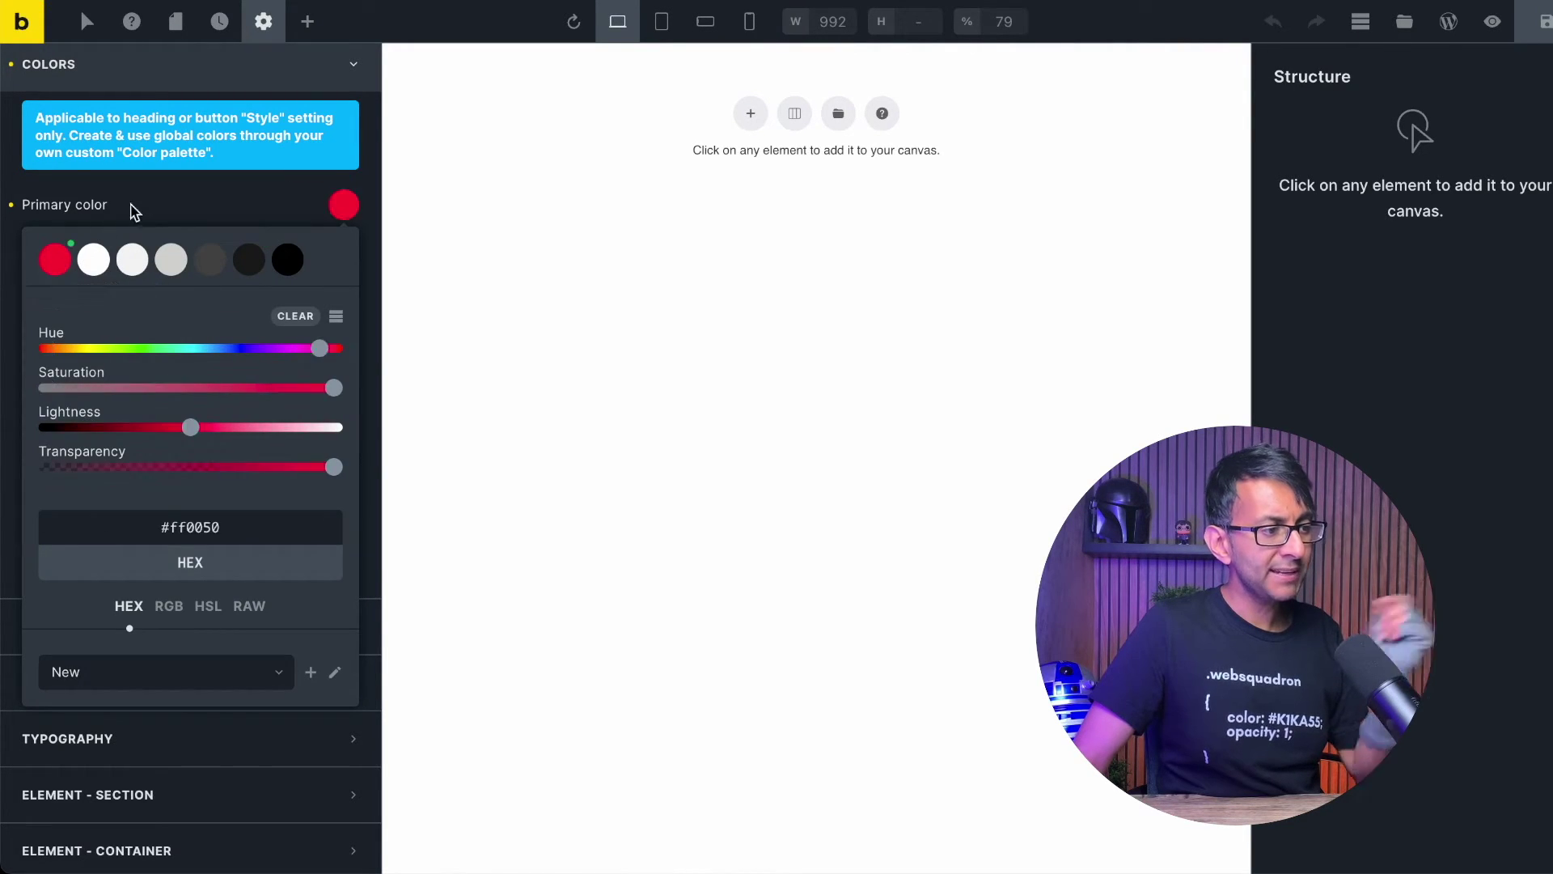
click(127, 208)
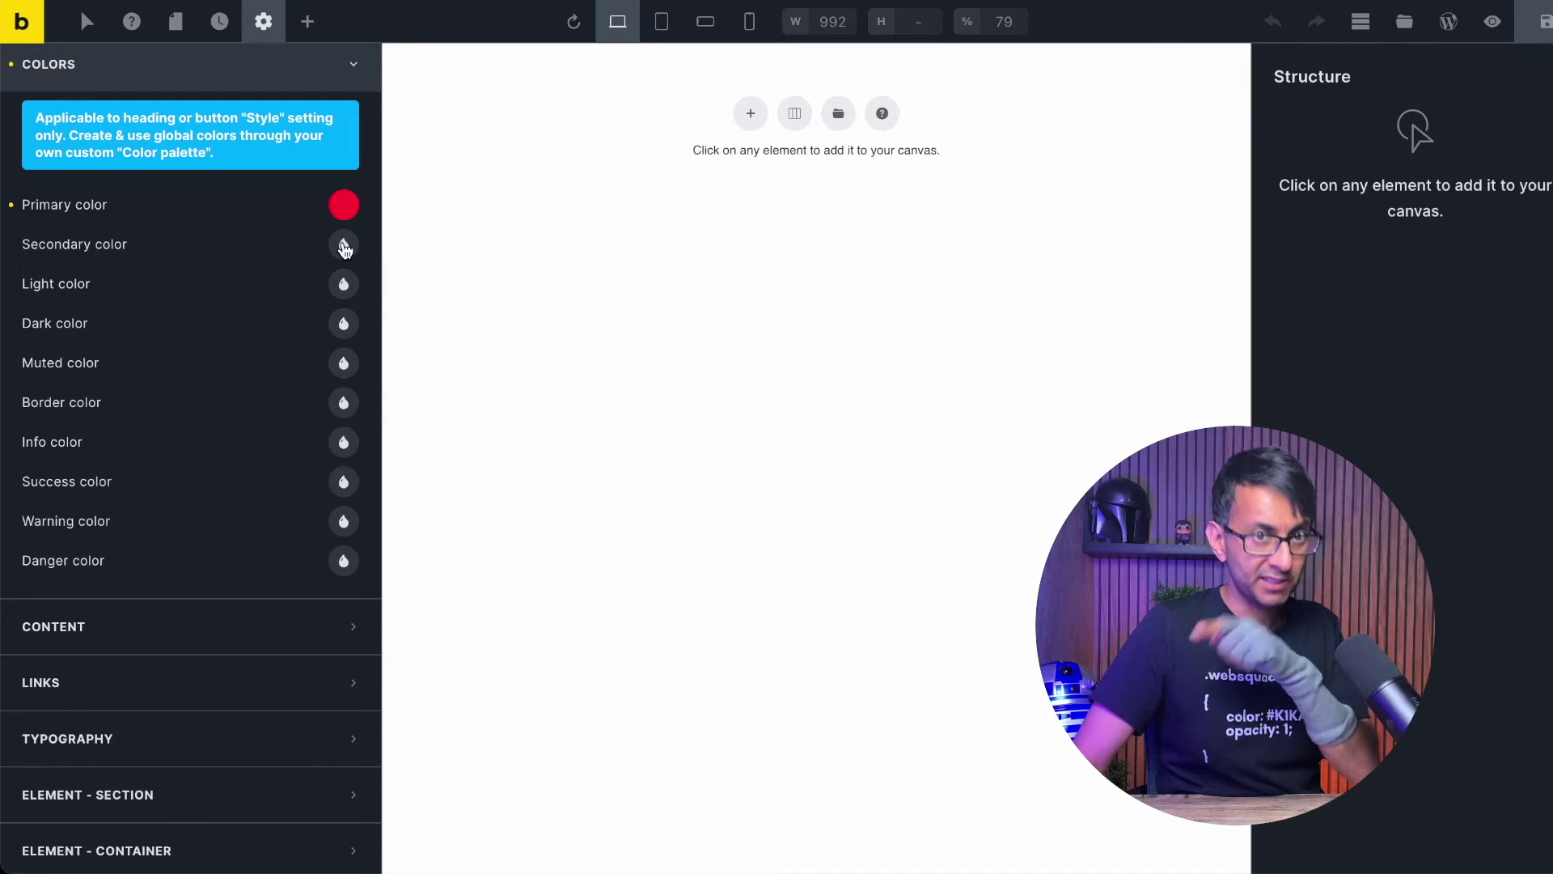
Set the secondary colour to dark #222222 from the New palette, then collapse the colour settings
click(344, 245)
click(289, 251)
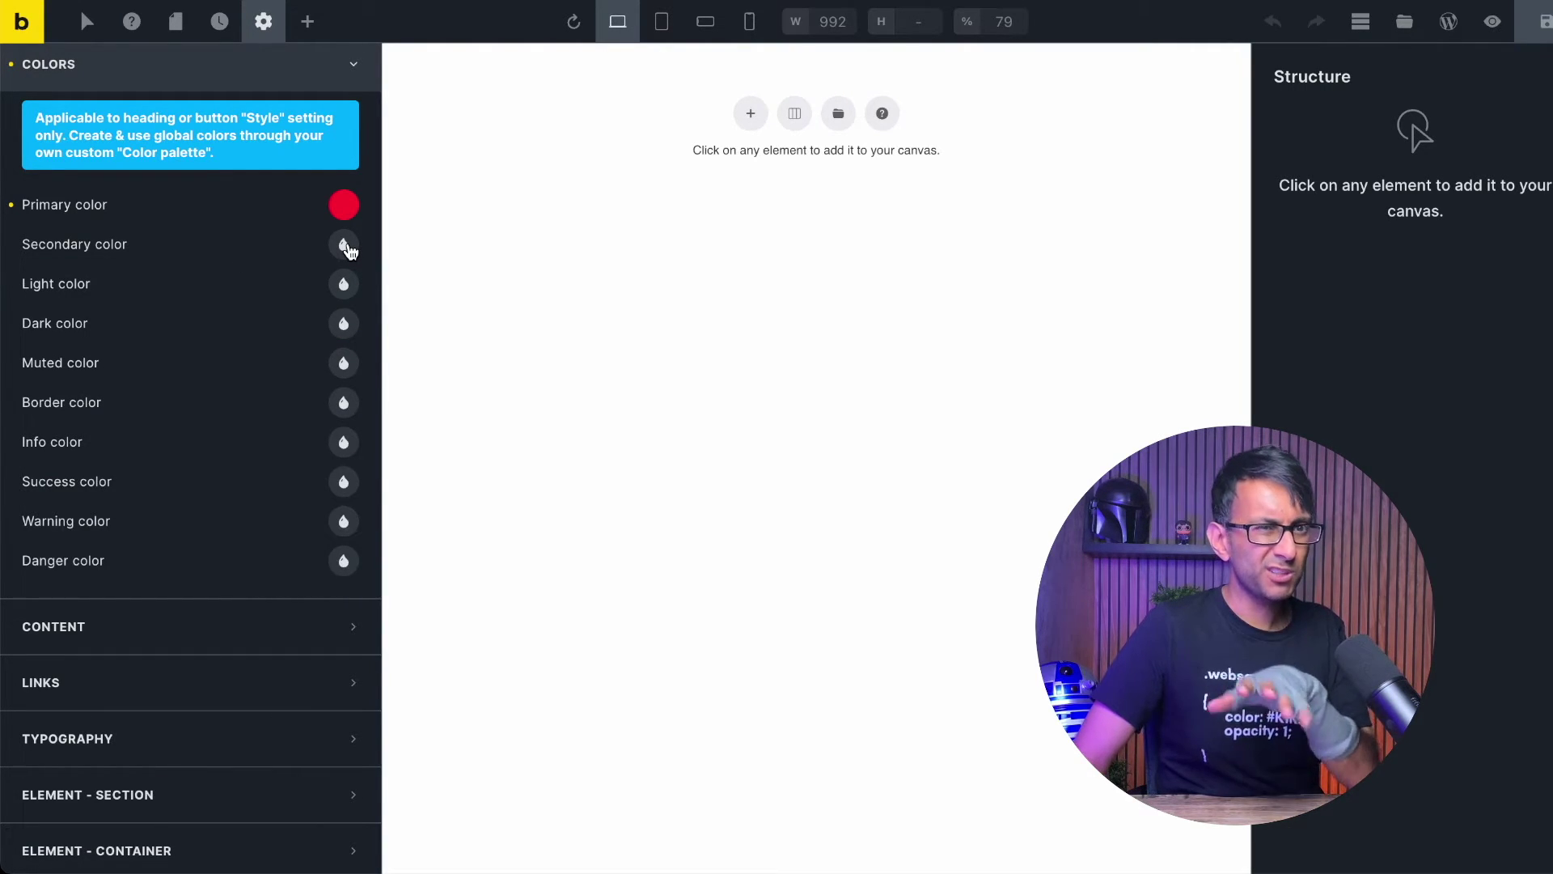
click(344, 246)
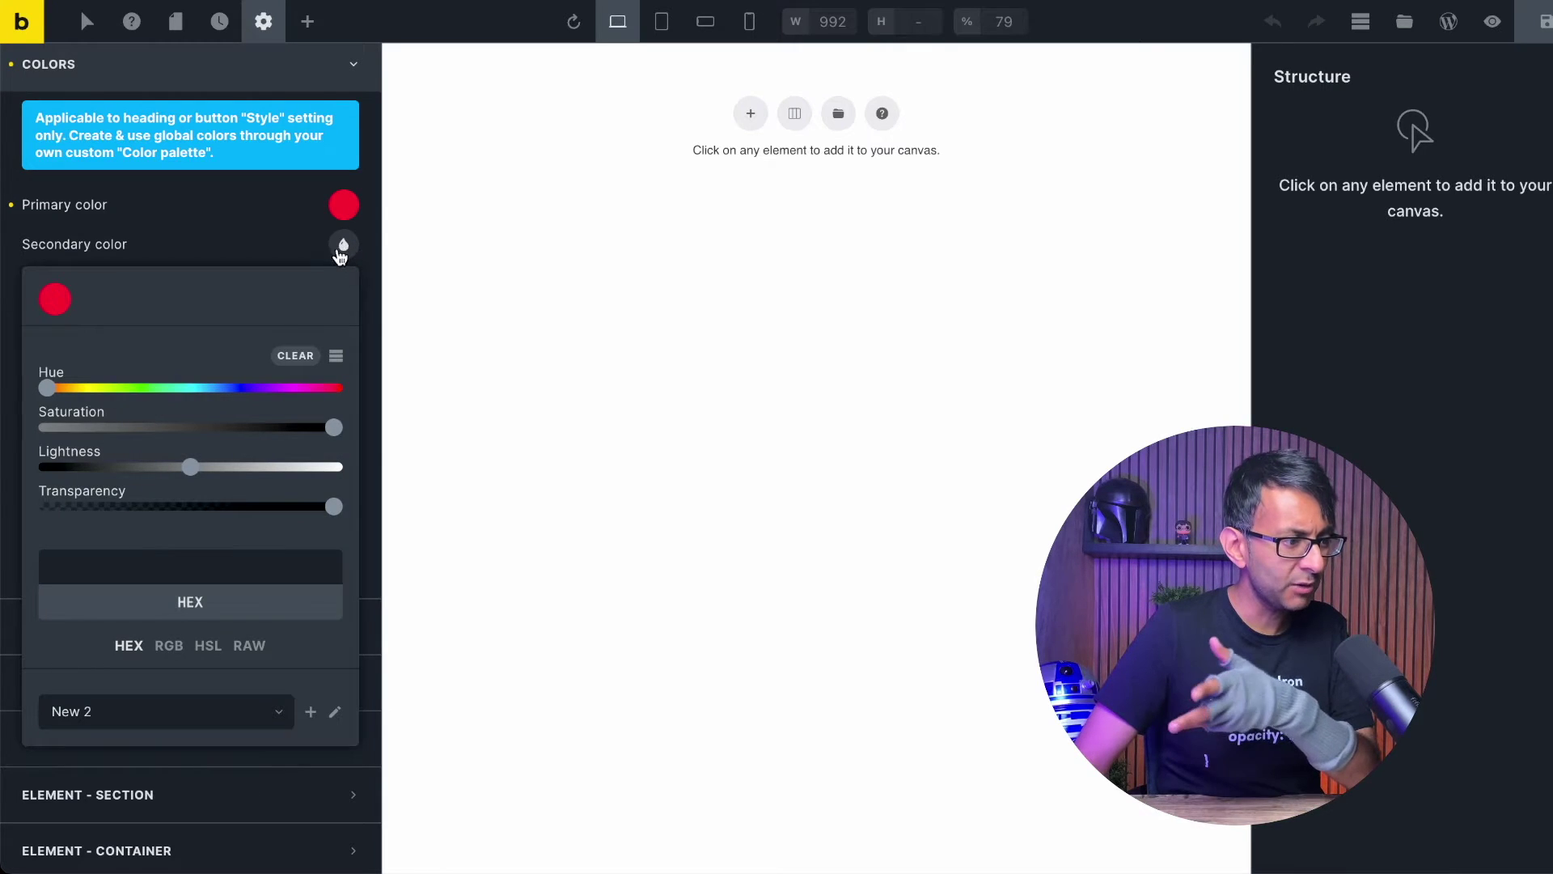
click(271, 713)
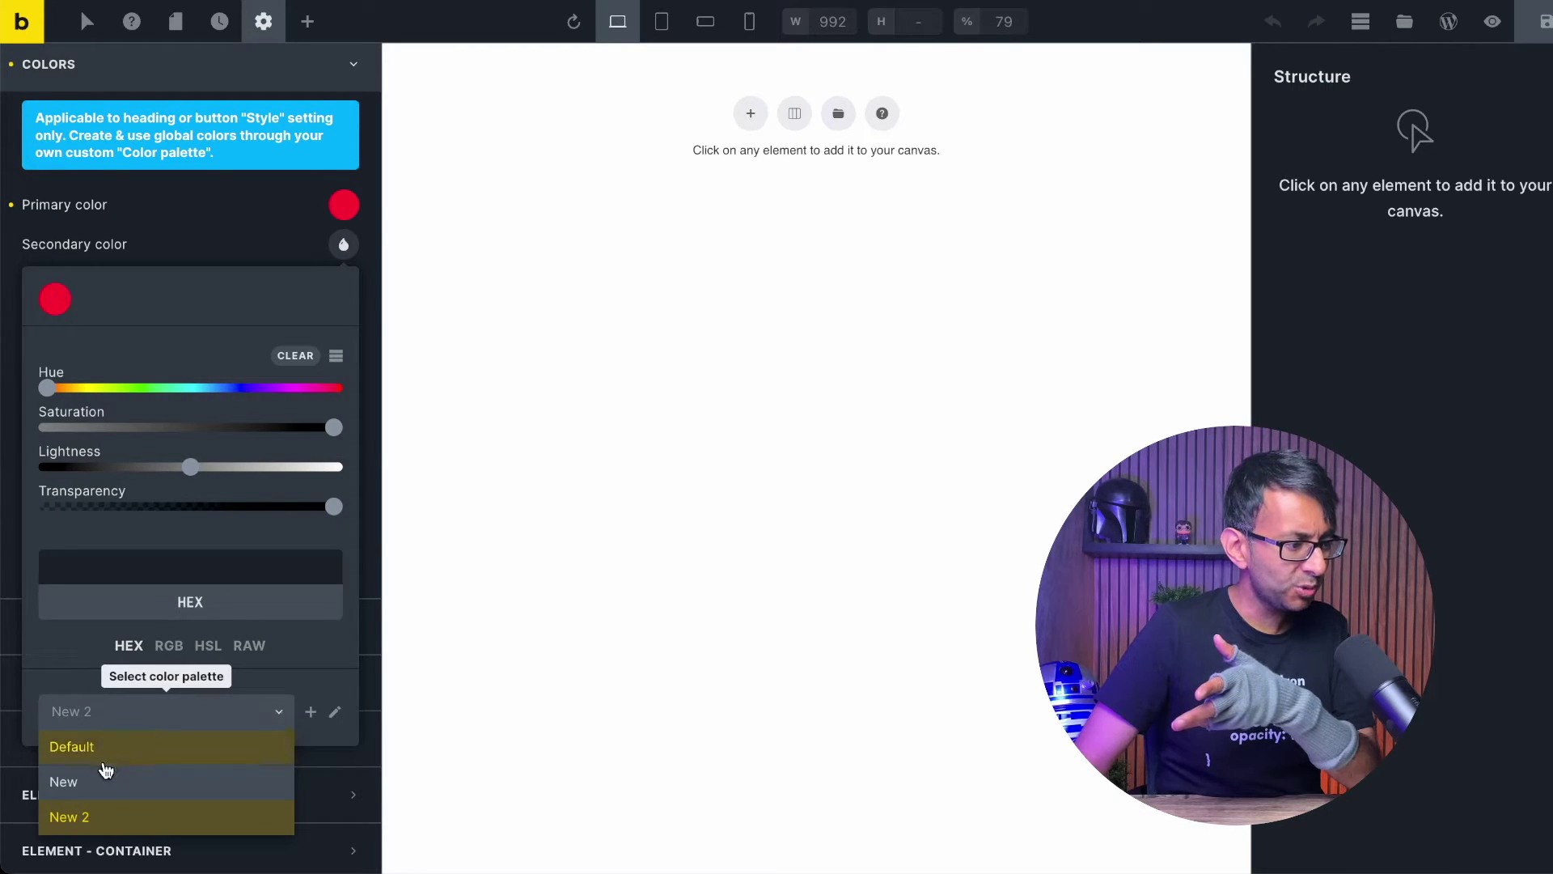
click(107, 775)
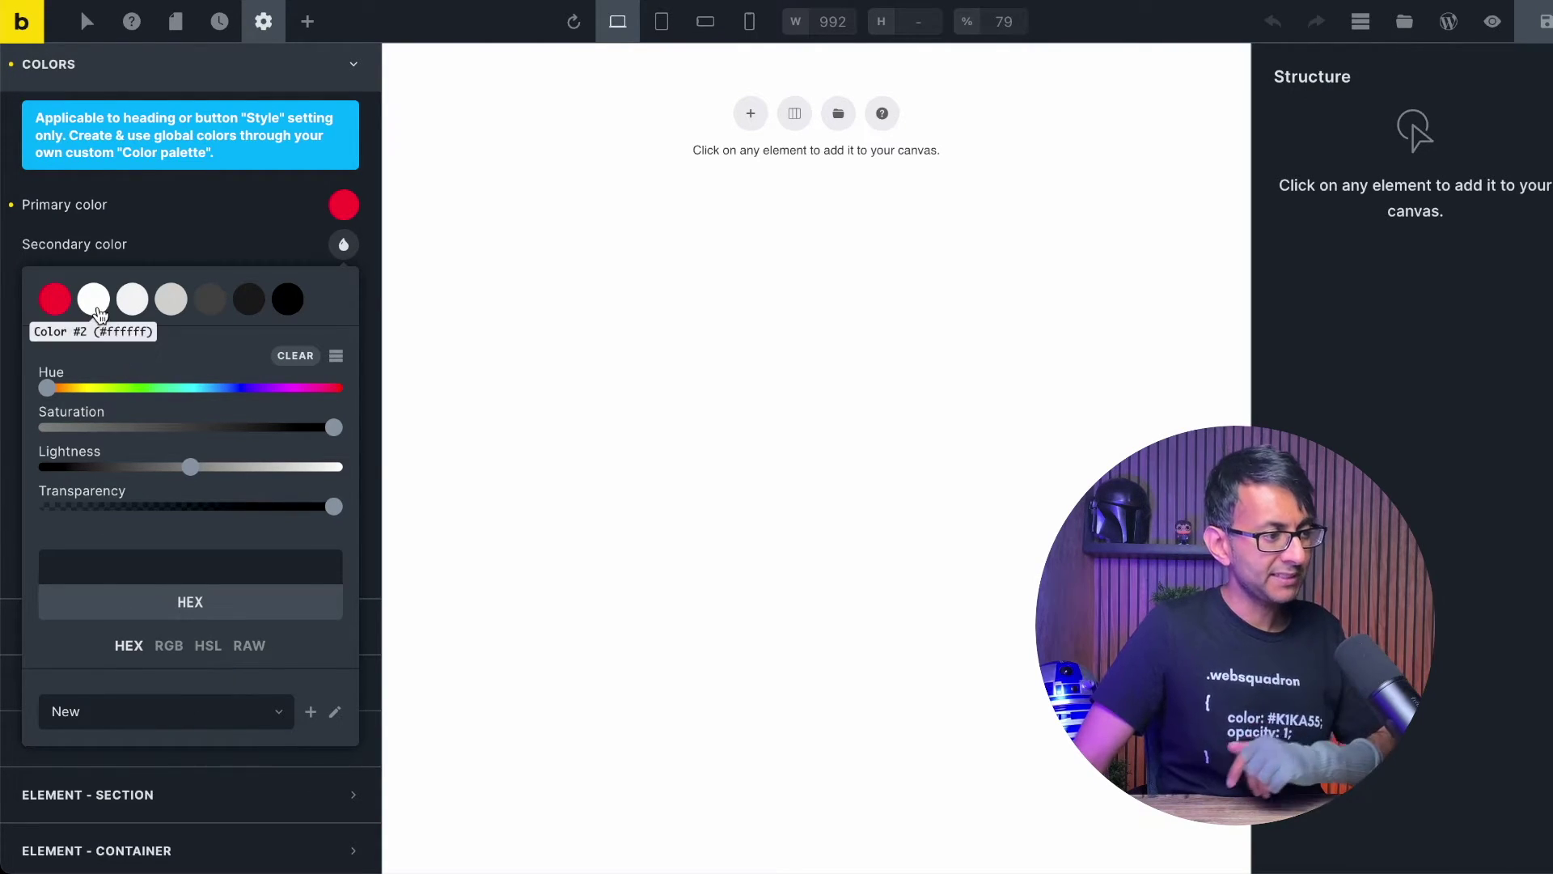
click(249, 299)
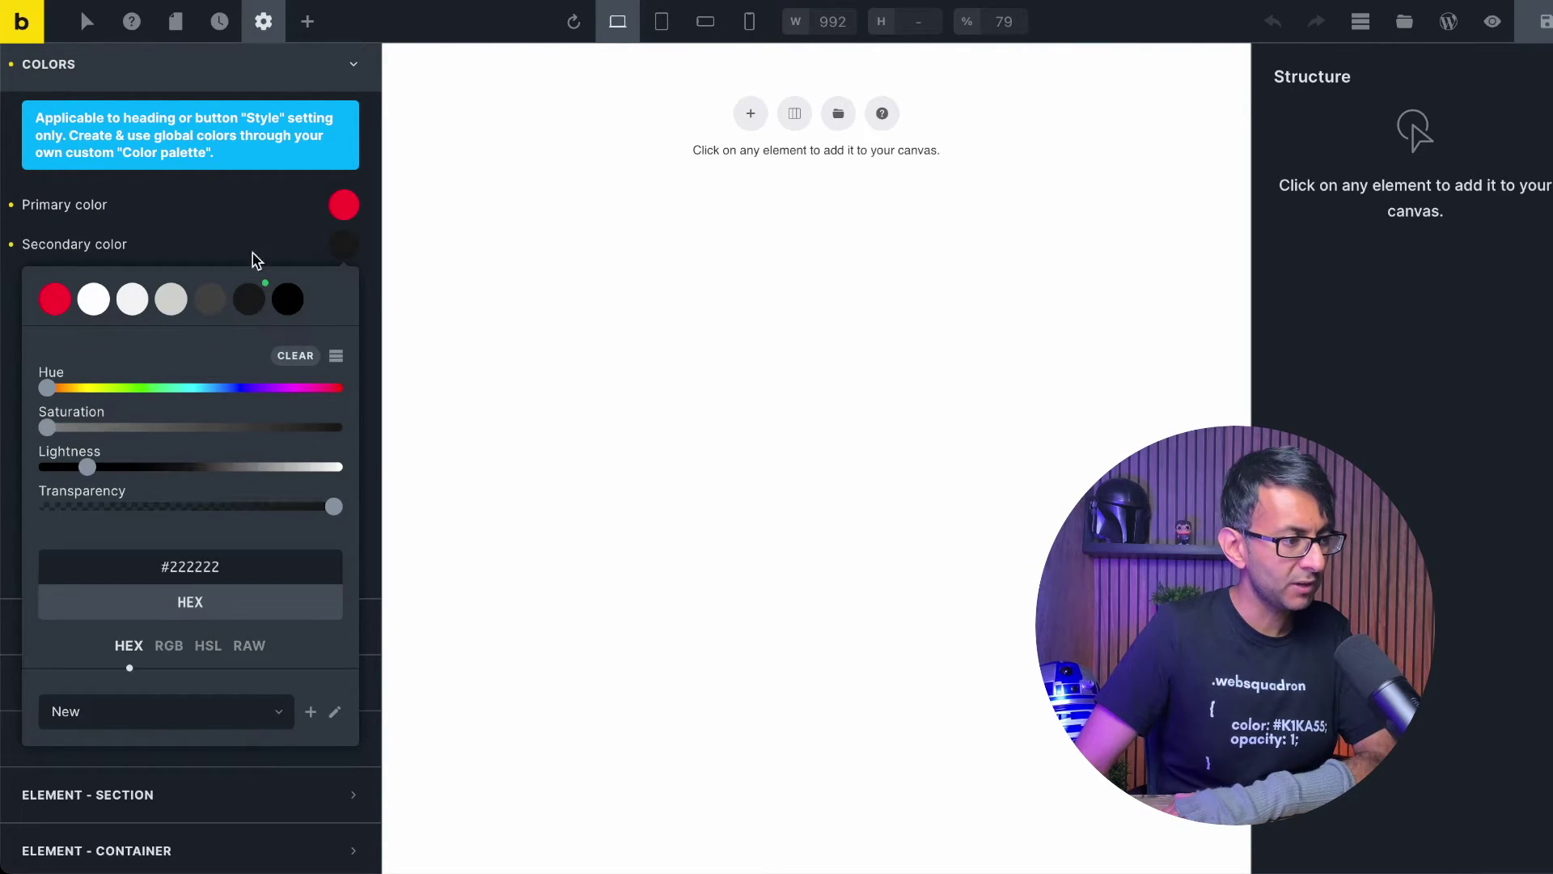
click(243, 236)
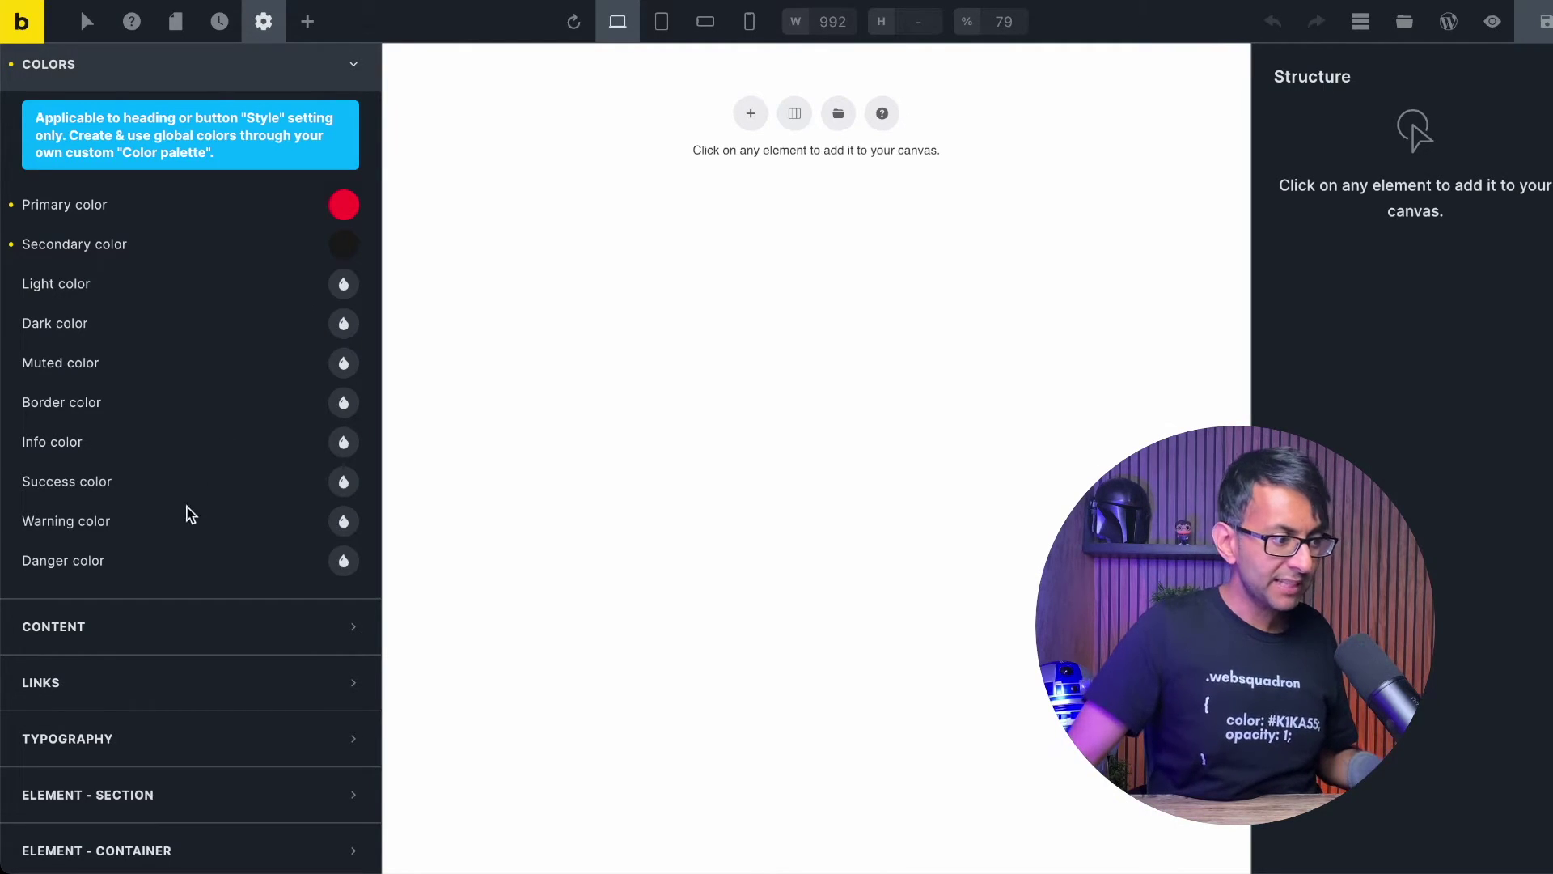
click(191, 635)
scroll(243, 493, down, 2)
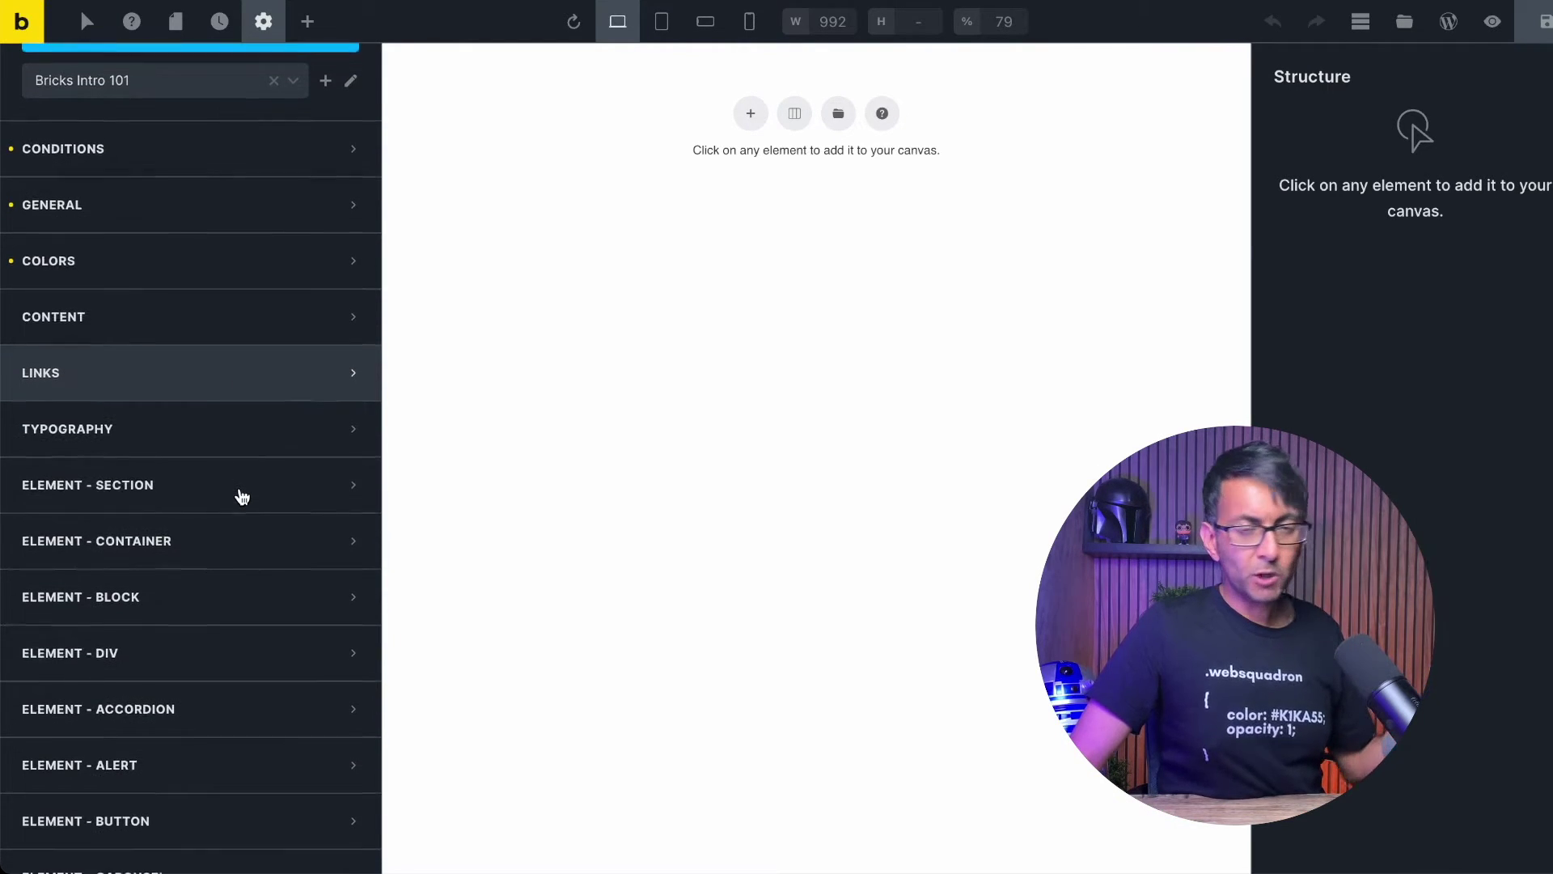
scroll(250, 540, down, 5)
scroll(250, 540, up, 4)
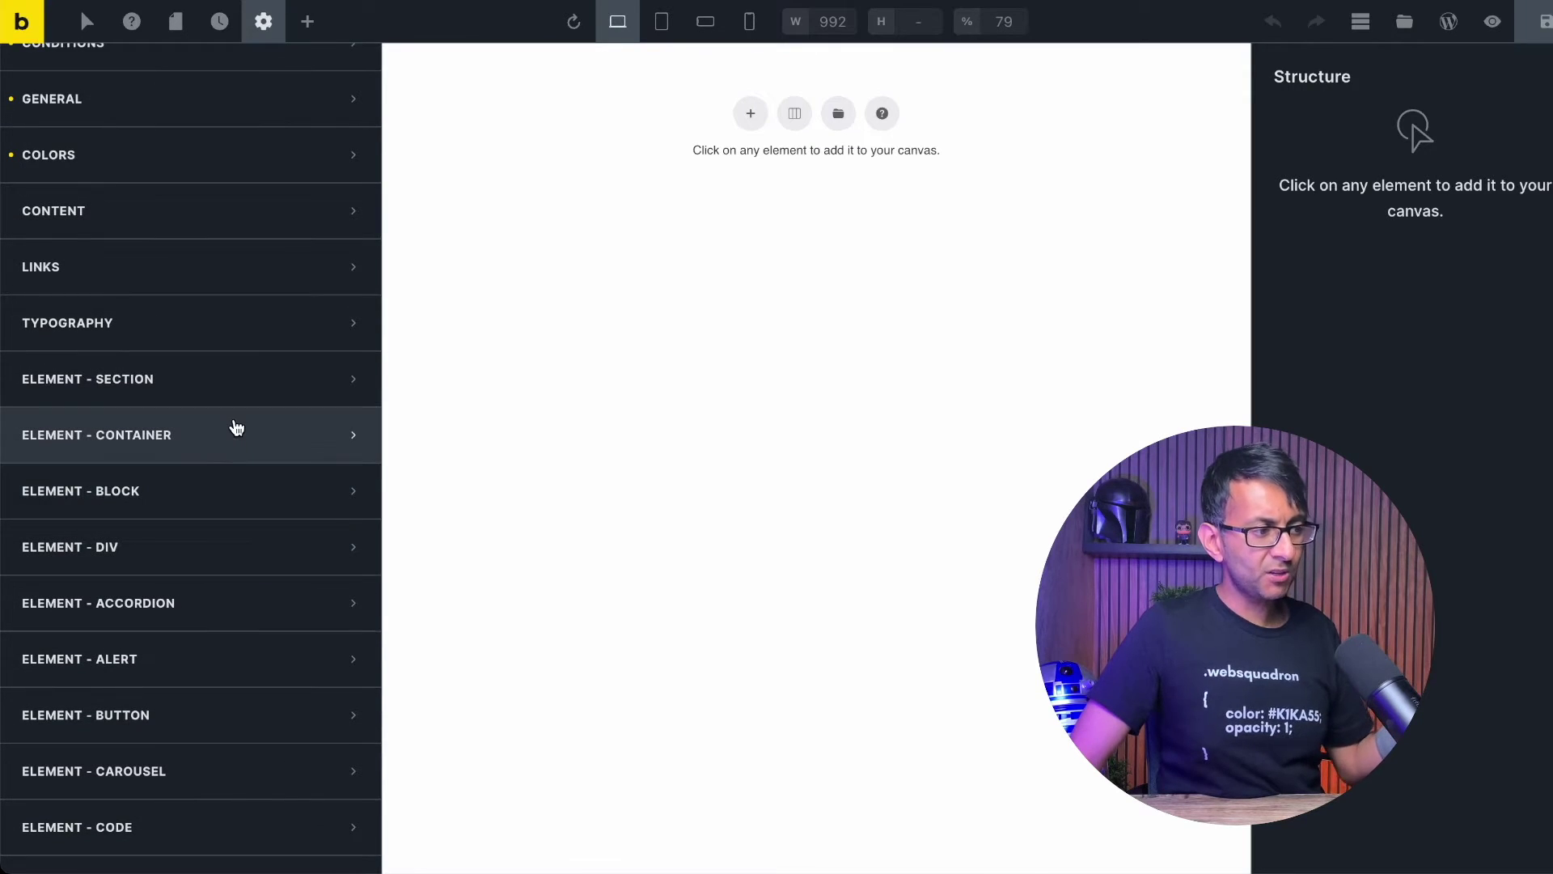
scroll(260, 555, down, 1)
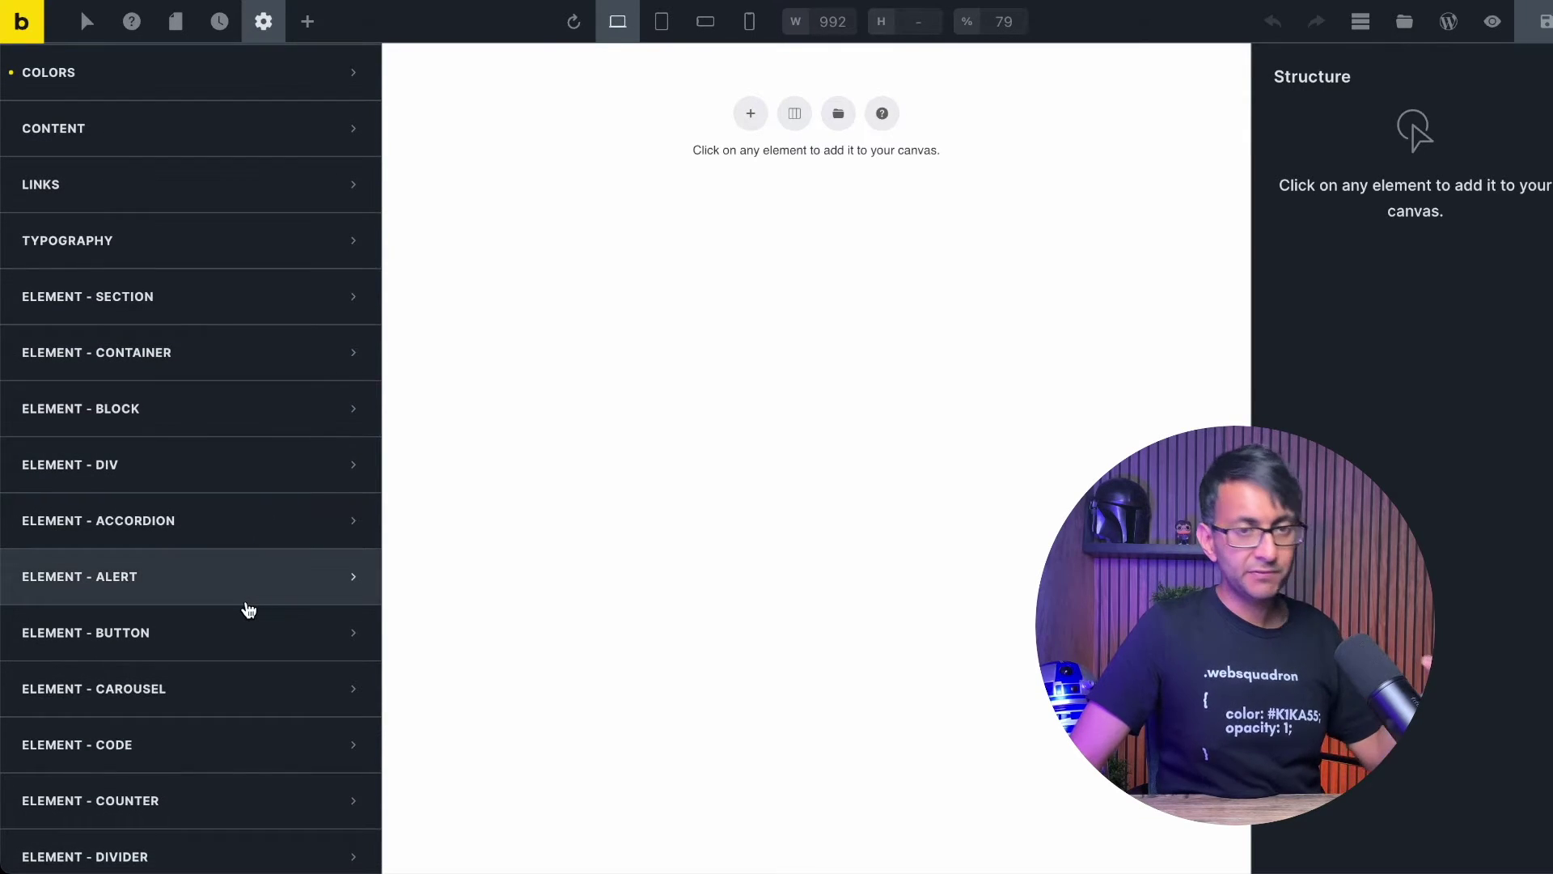
scroll(219, 615, down, 1)
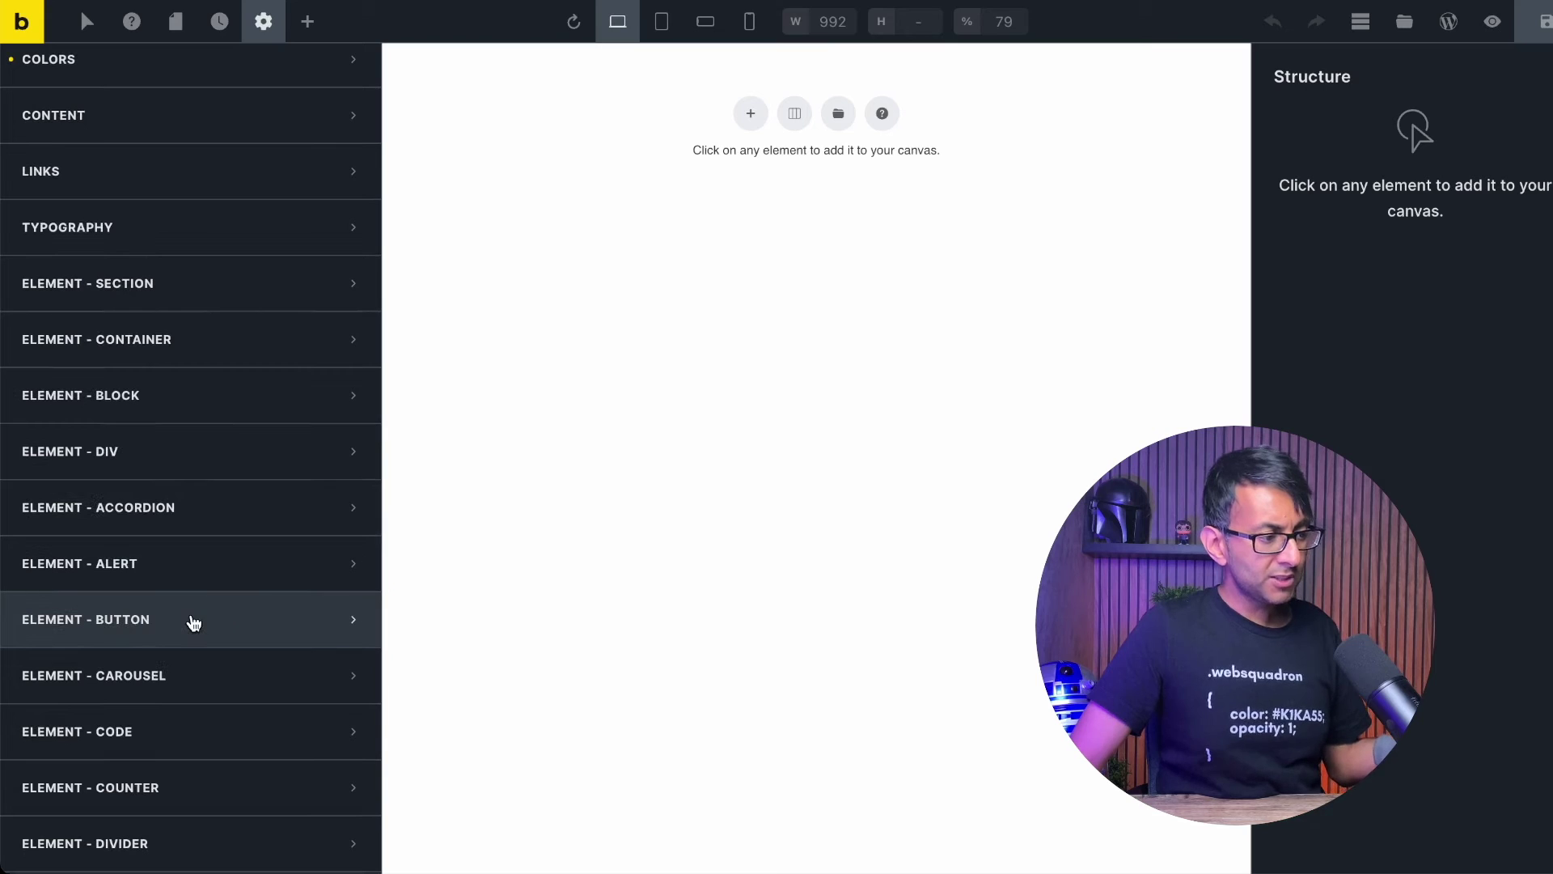
click(243, 627)
scroll(253, 626, down, 2)
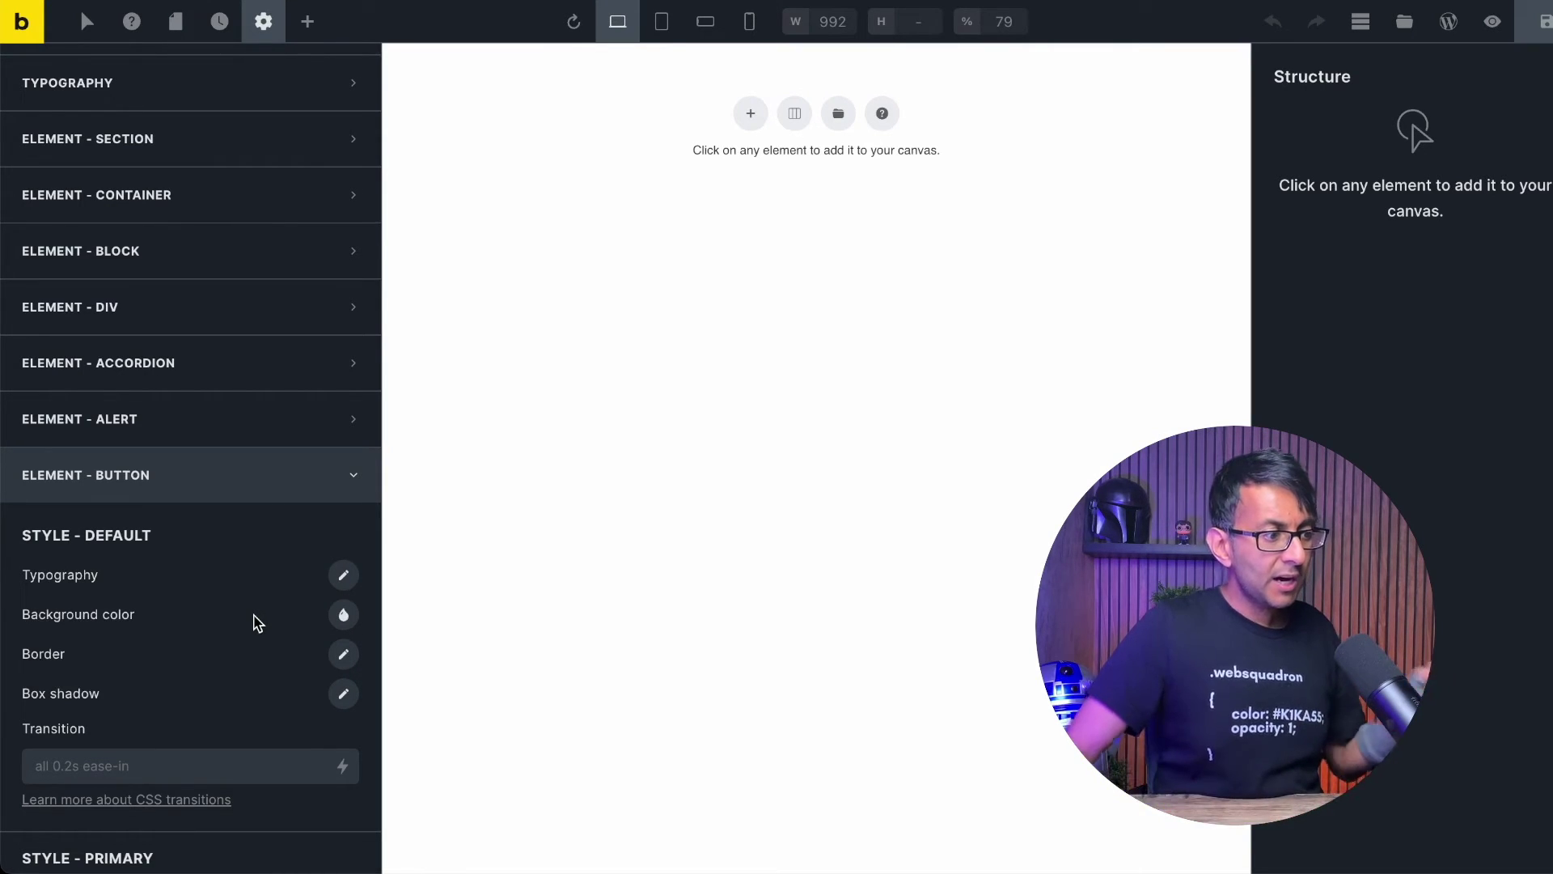
click(271, 490)
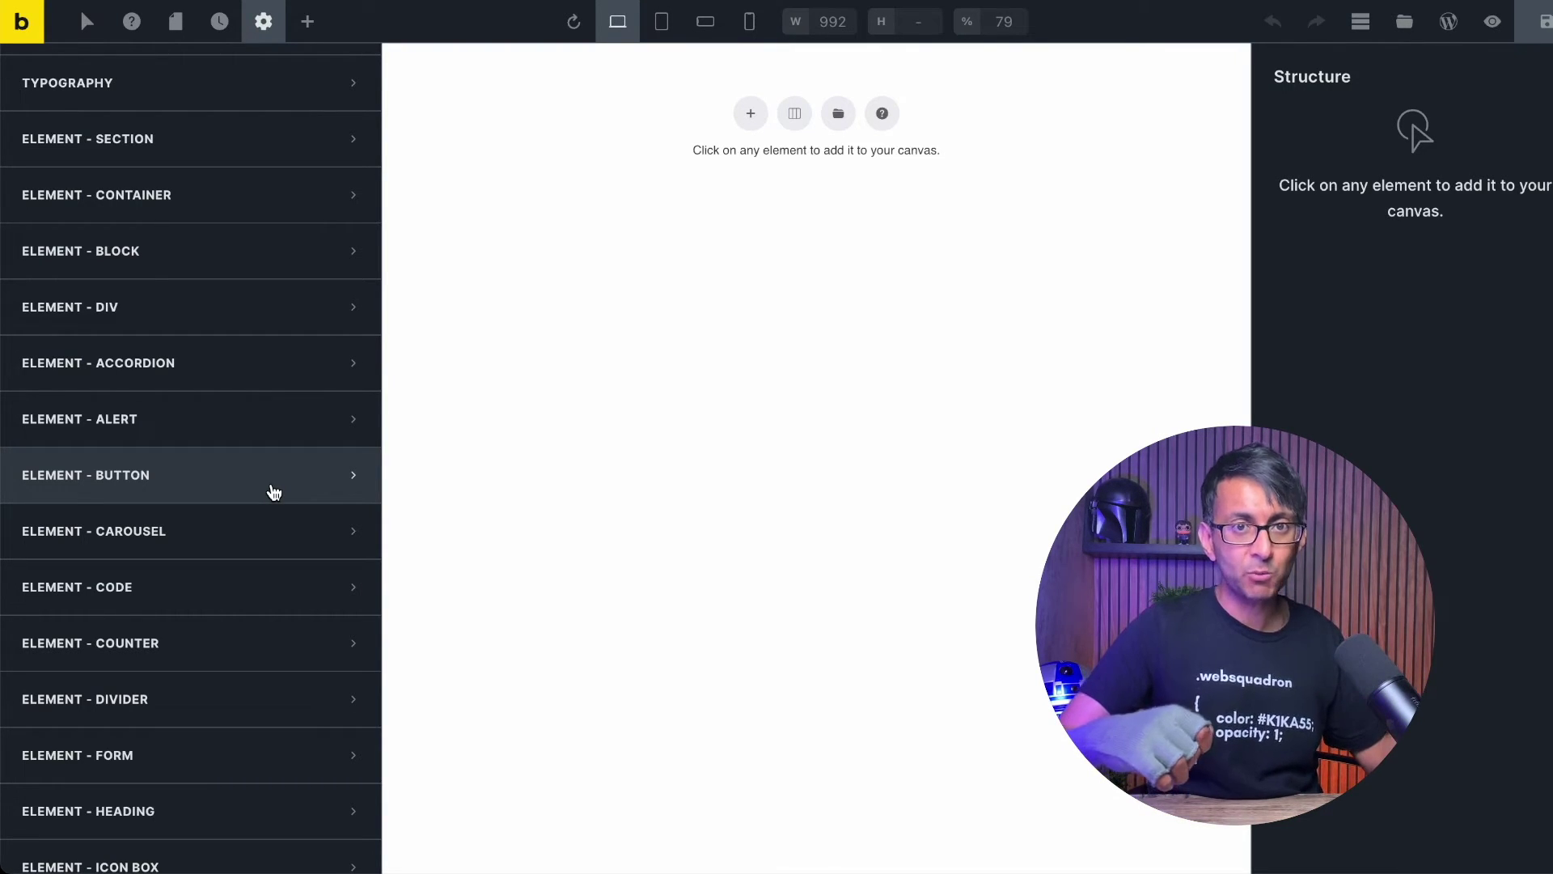
scroll(212, 278, up, 5)
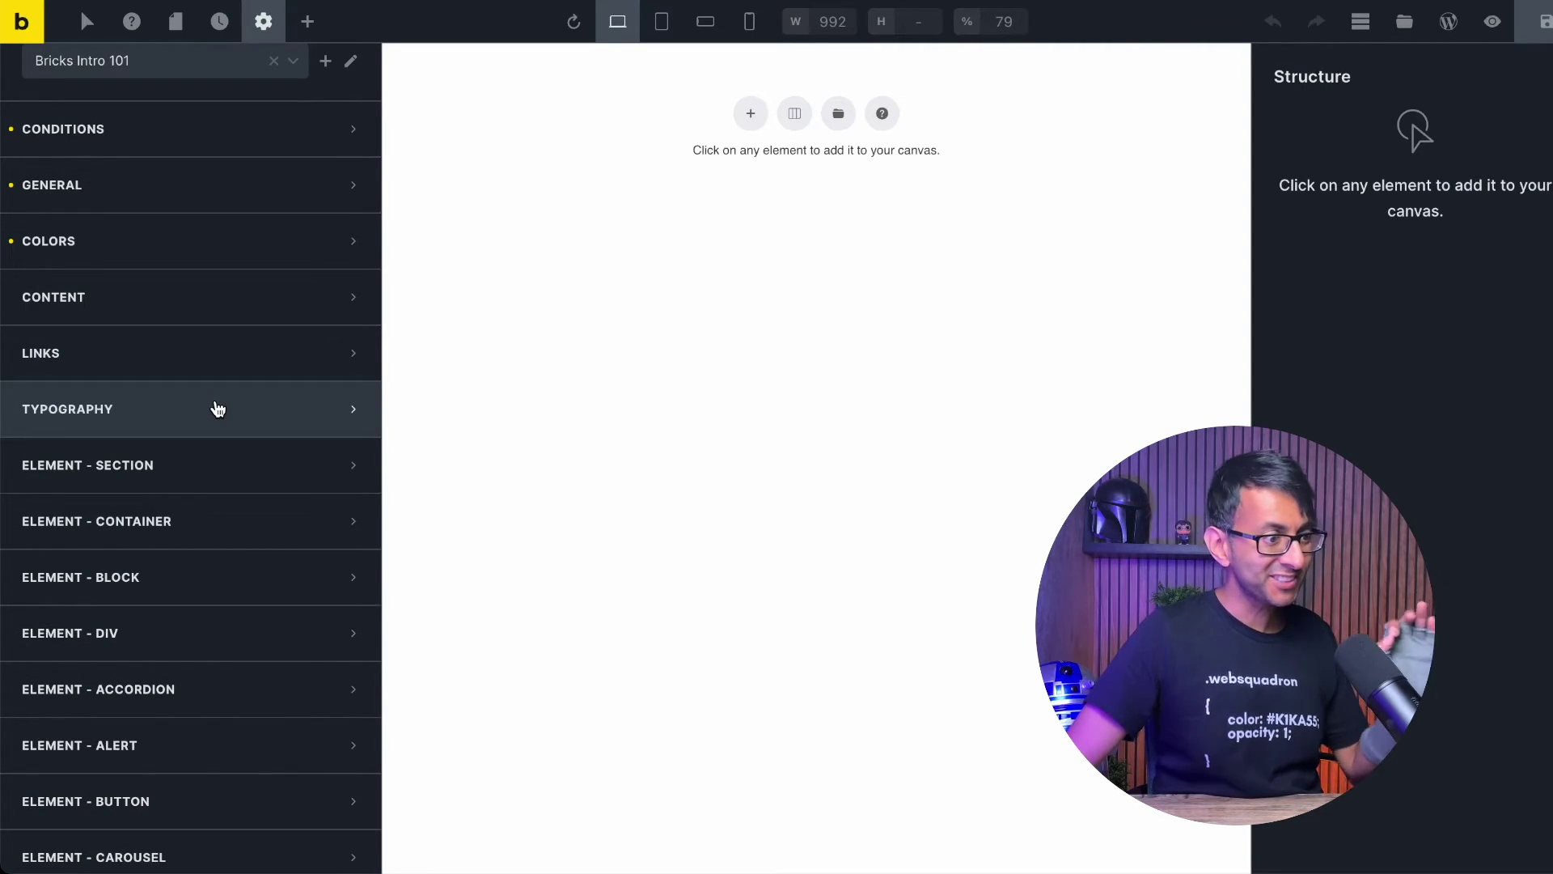
click(216, 408)
Scroll through the Typography settings and select the HTML font-size field (62.5%)
scroll(328, 471, down, 1)
scroll(327, 470, up, 3)
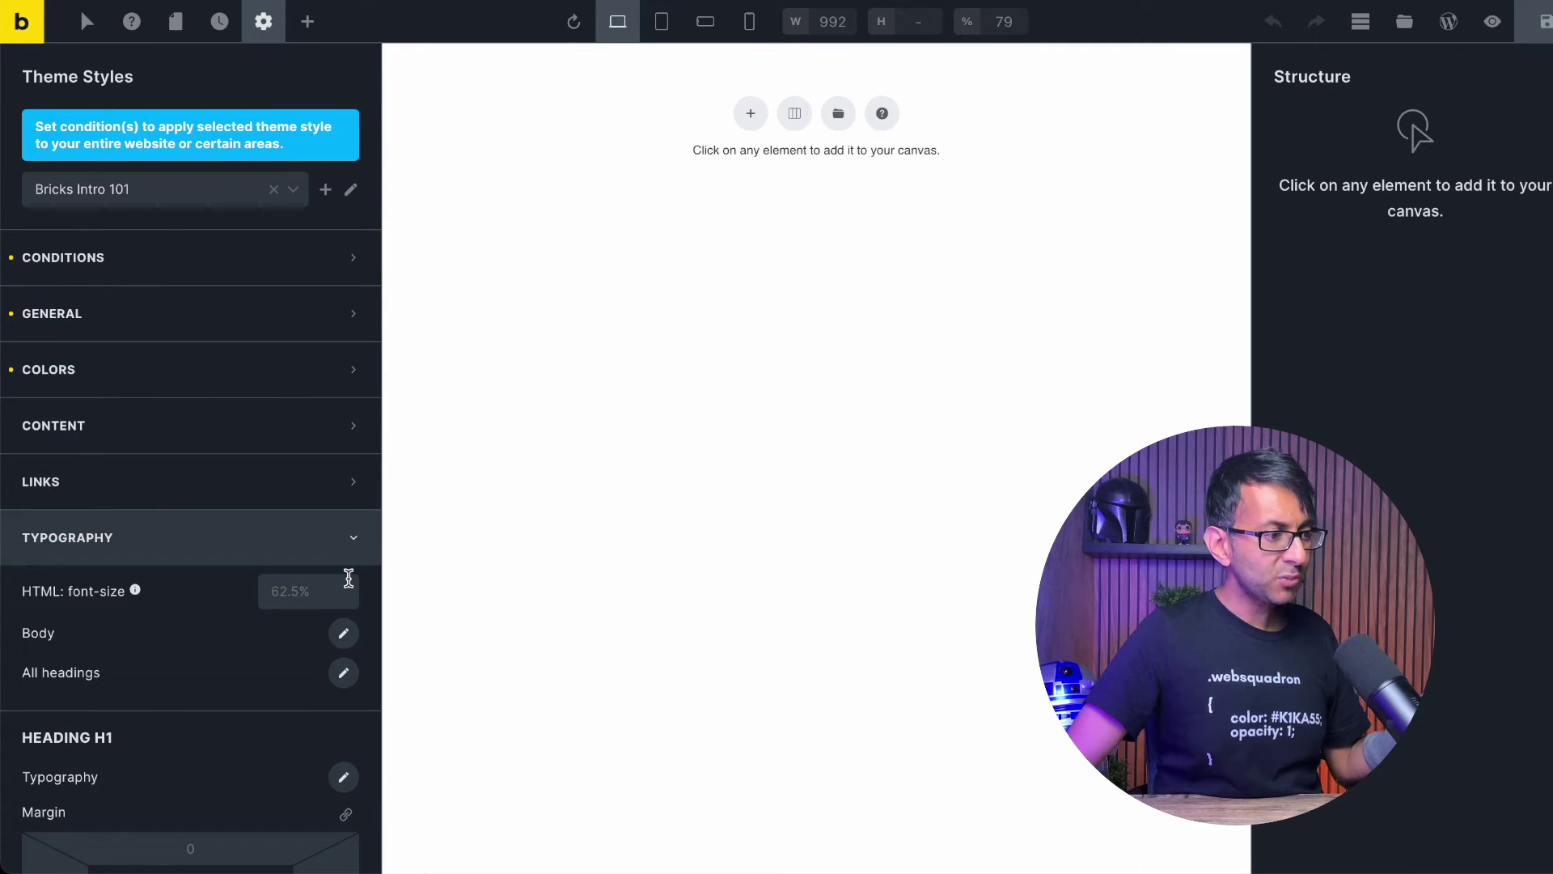
scroll(202, 643, down, 5)
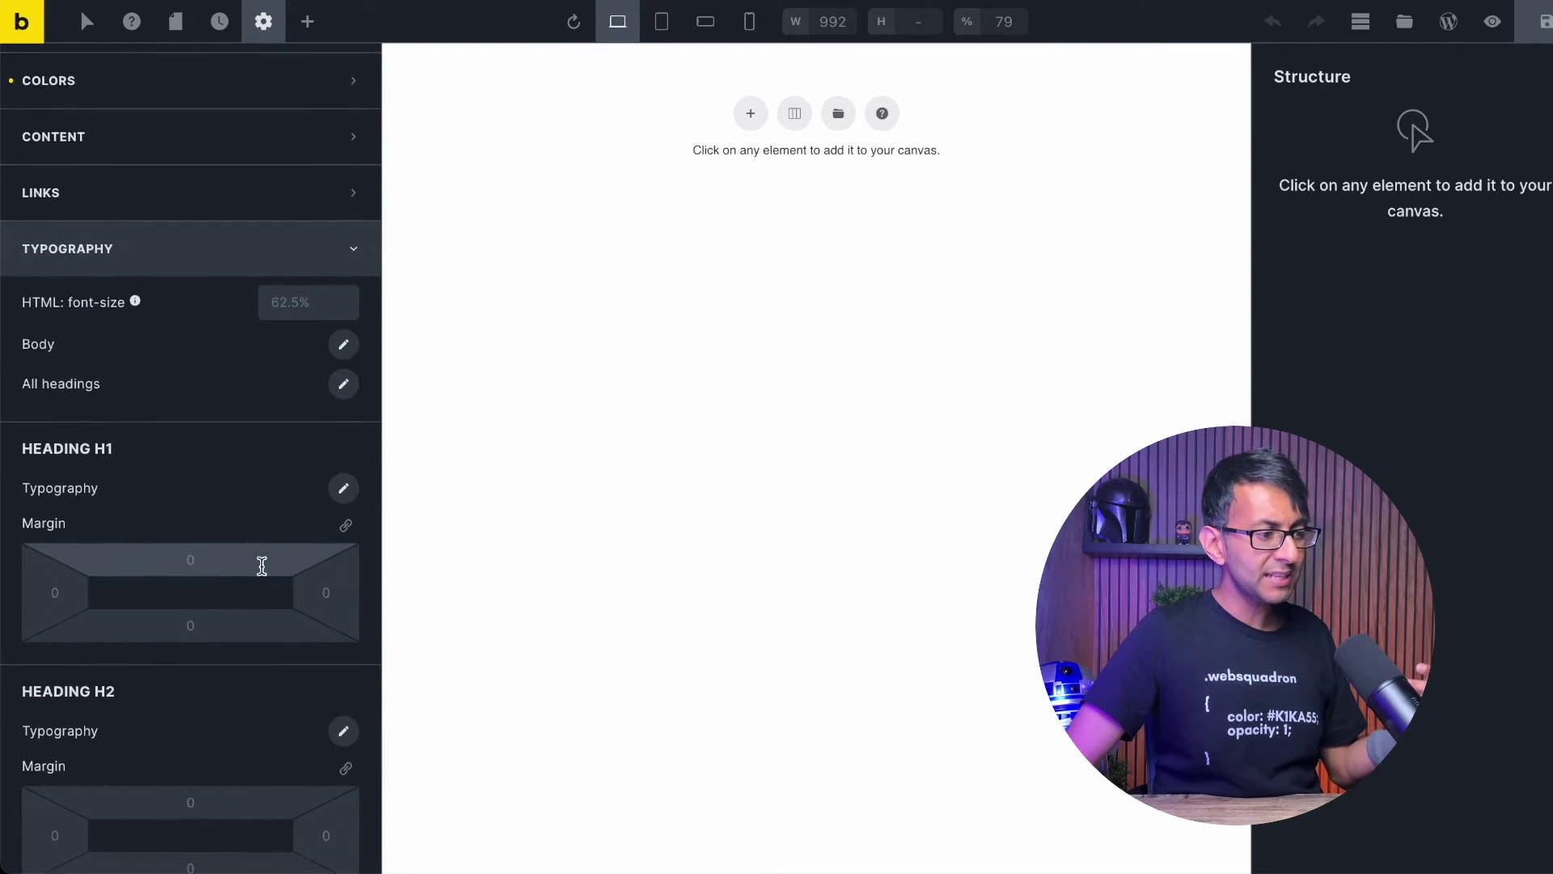
scroll(263, 565, down, 1)
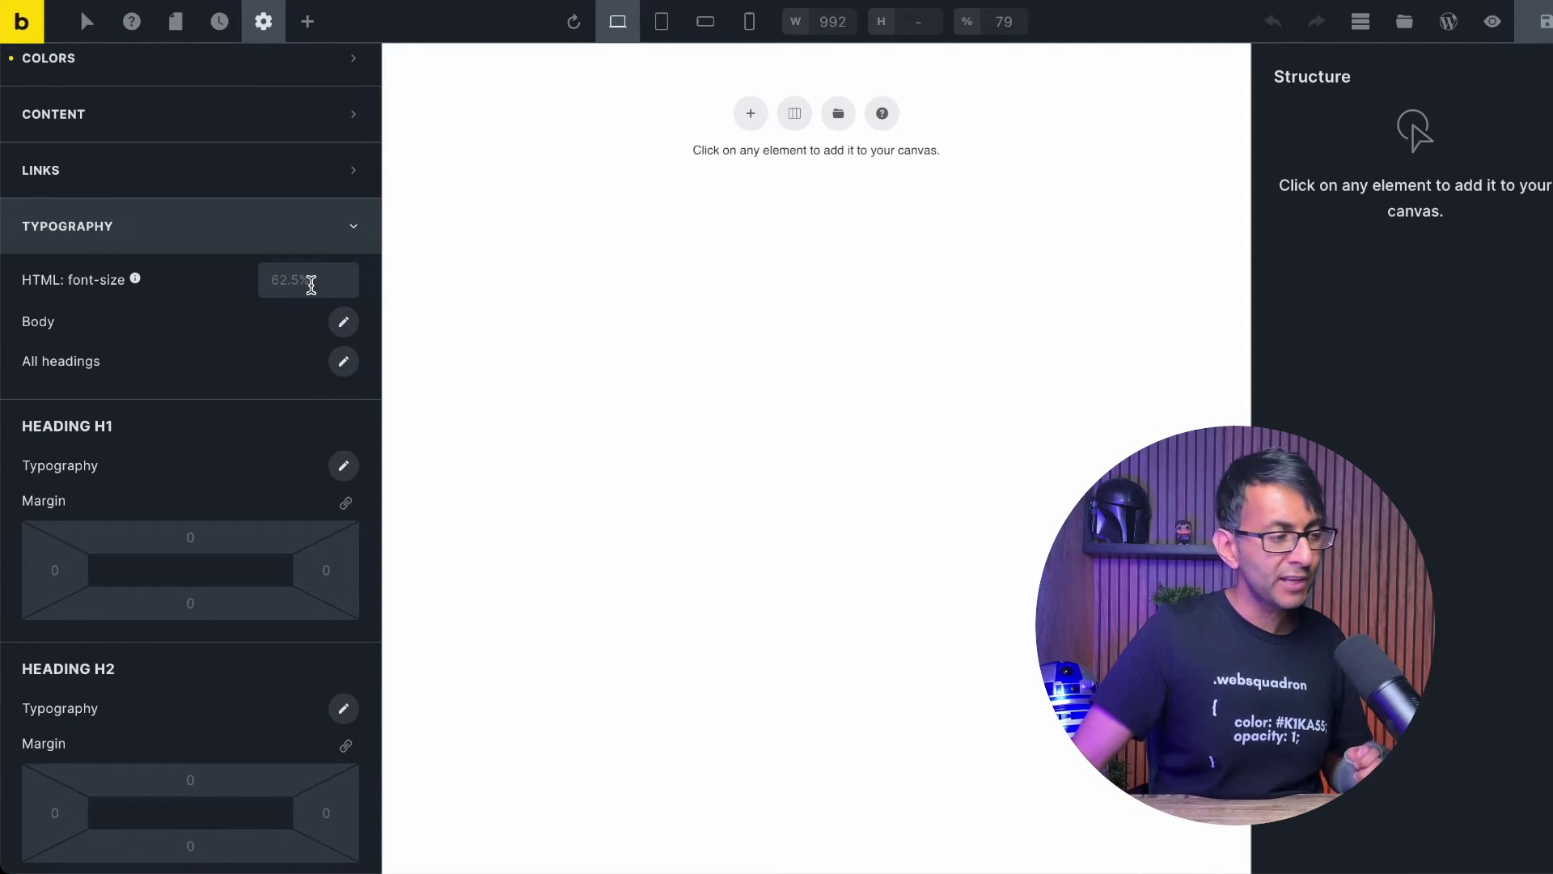
scroll(264, 582, up, 2)
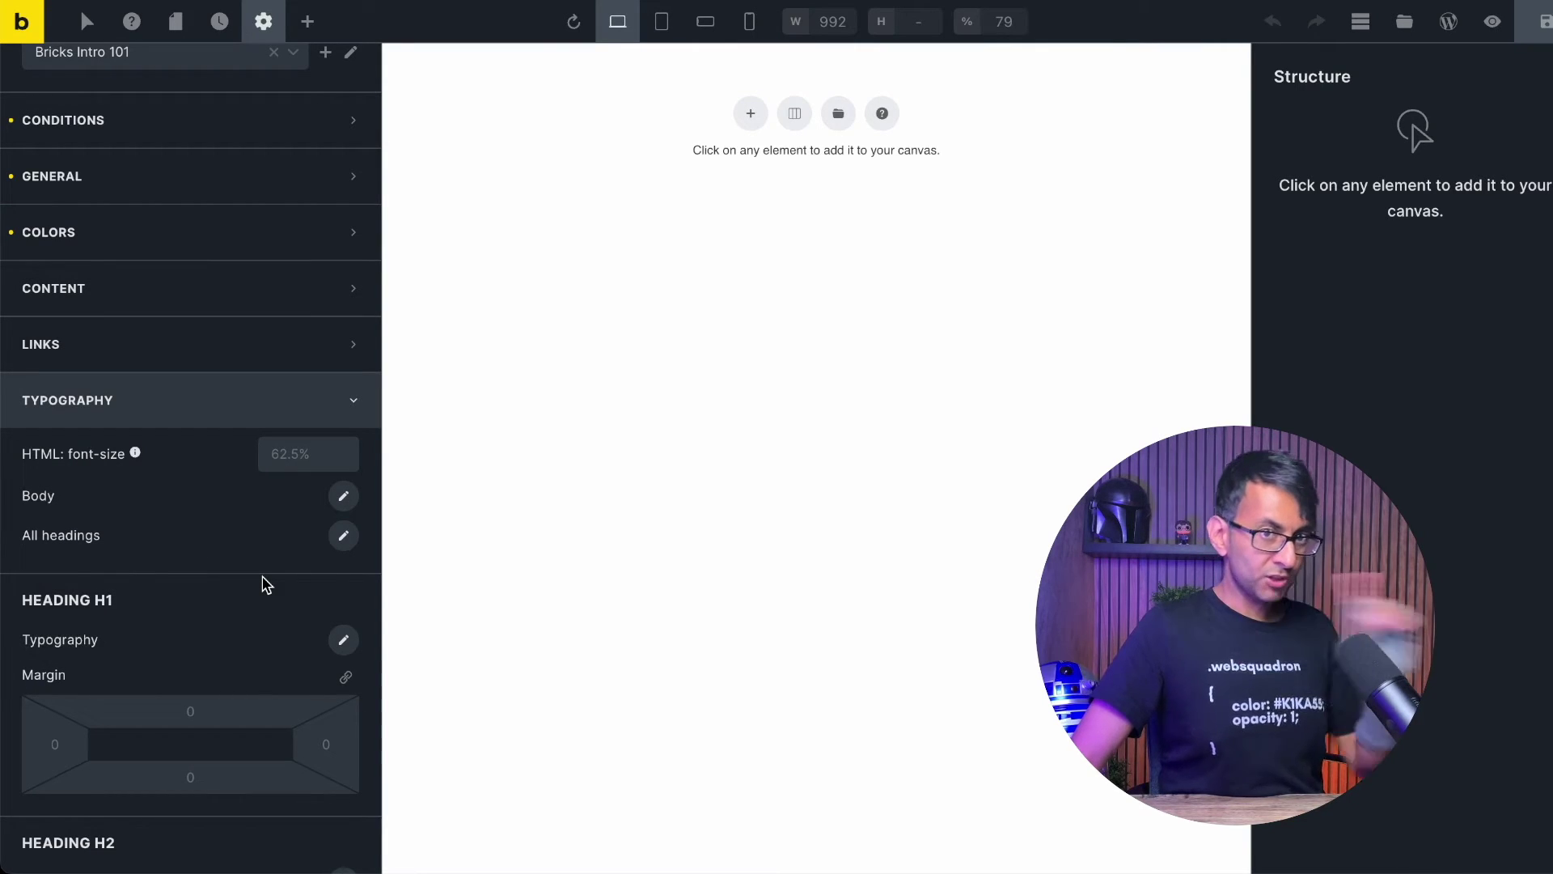
click(354, 446)
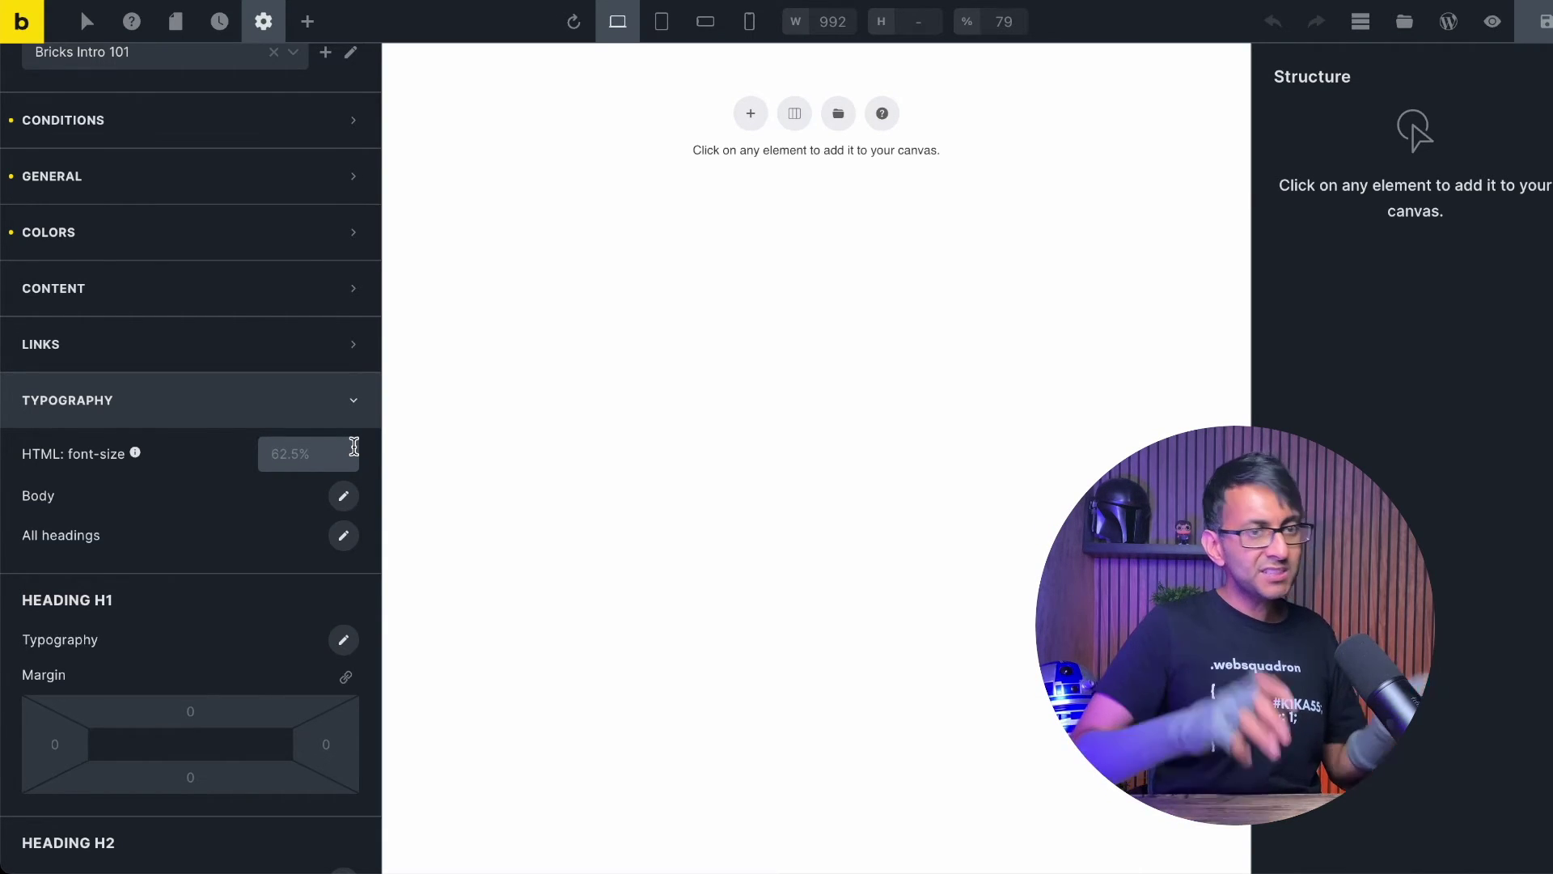
Change the Body typography font family to Lato from Custom Fonts
click(344, 497)
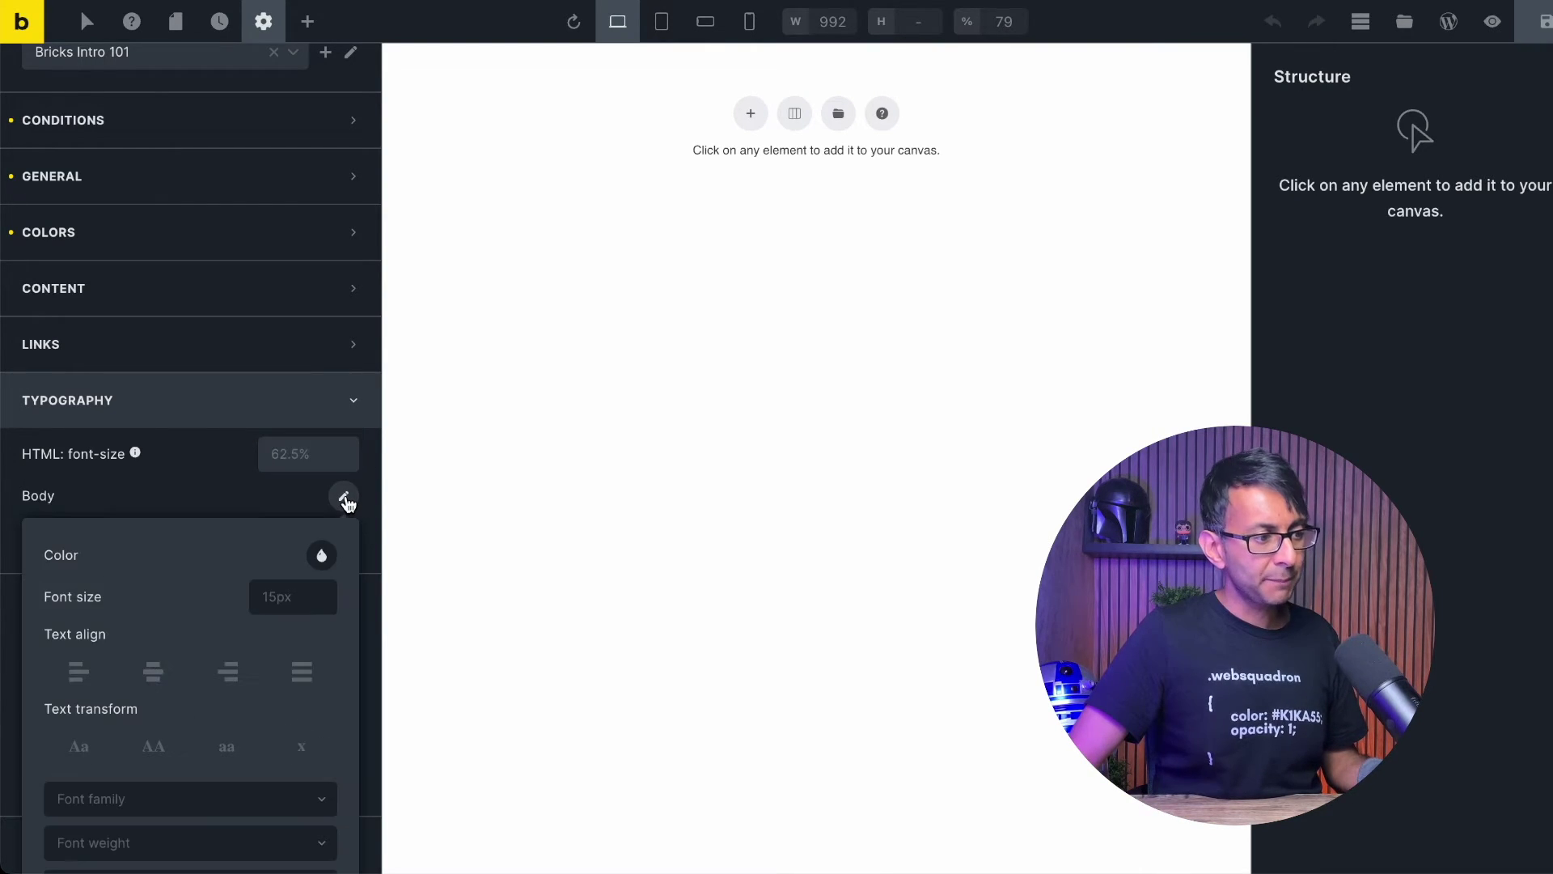
scroll(298, 603, down, 1)
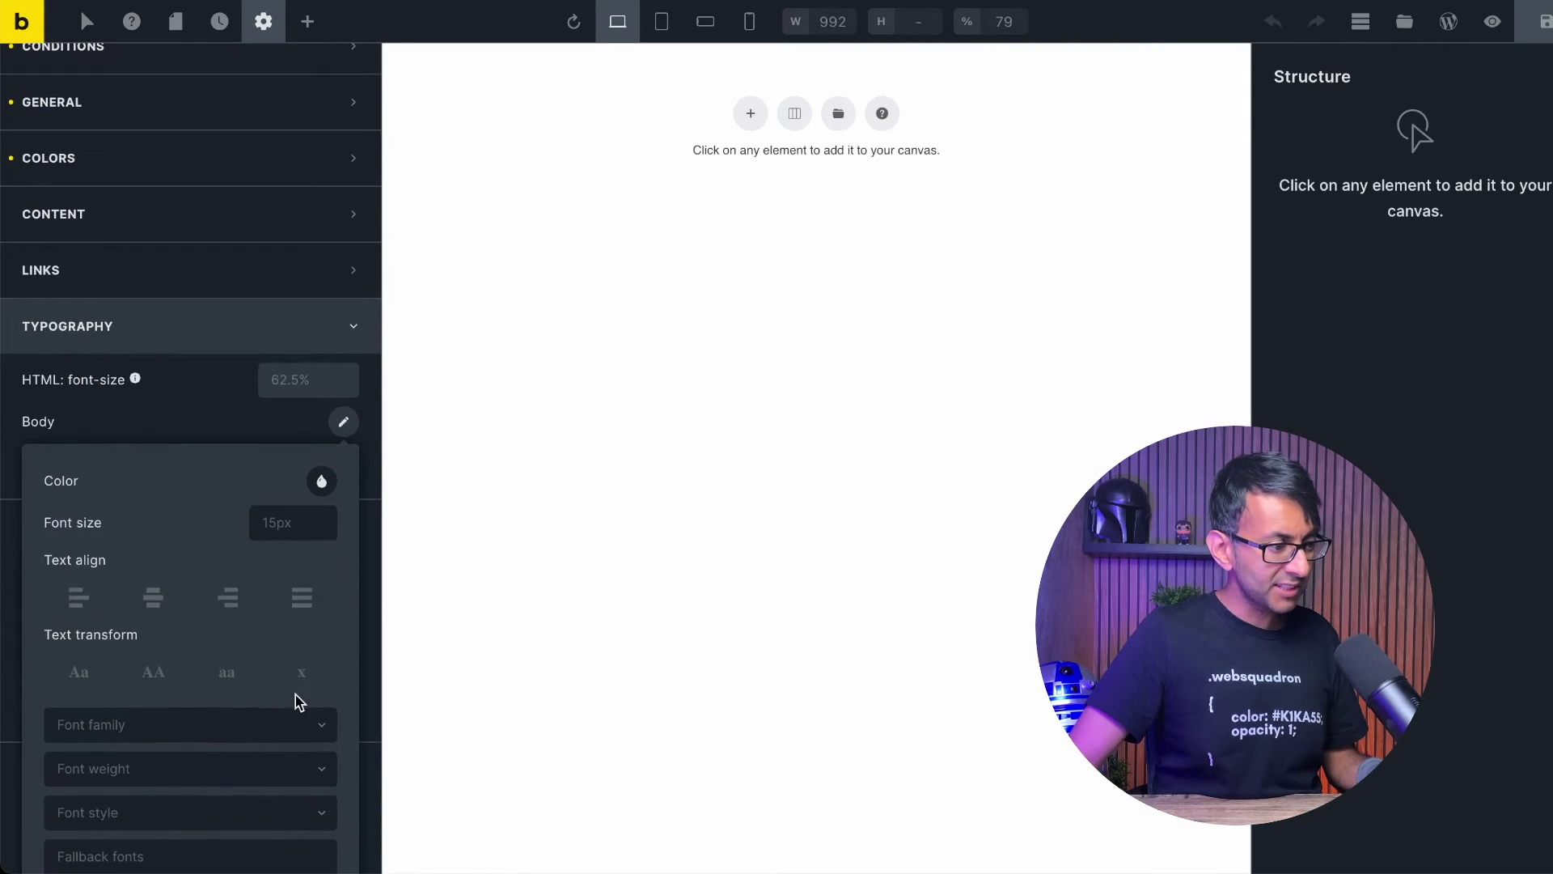
click(286, 729)
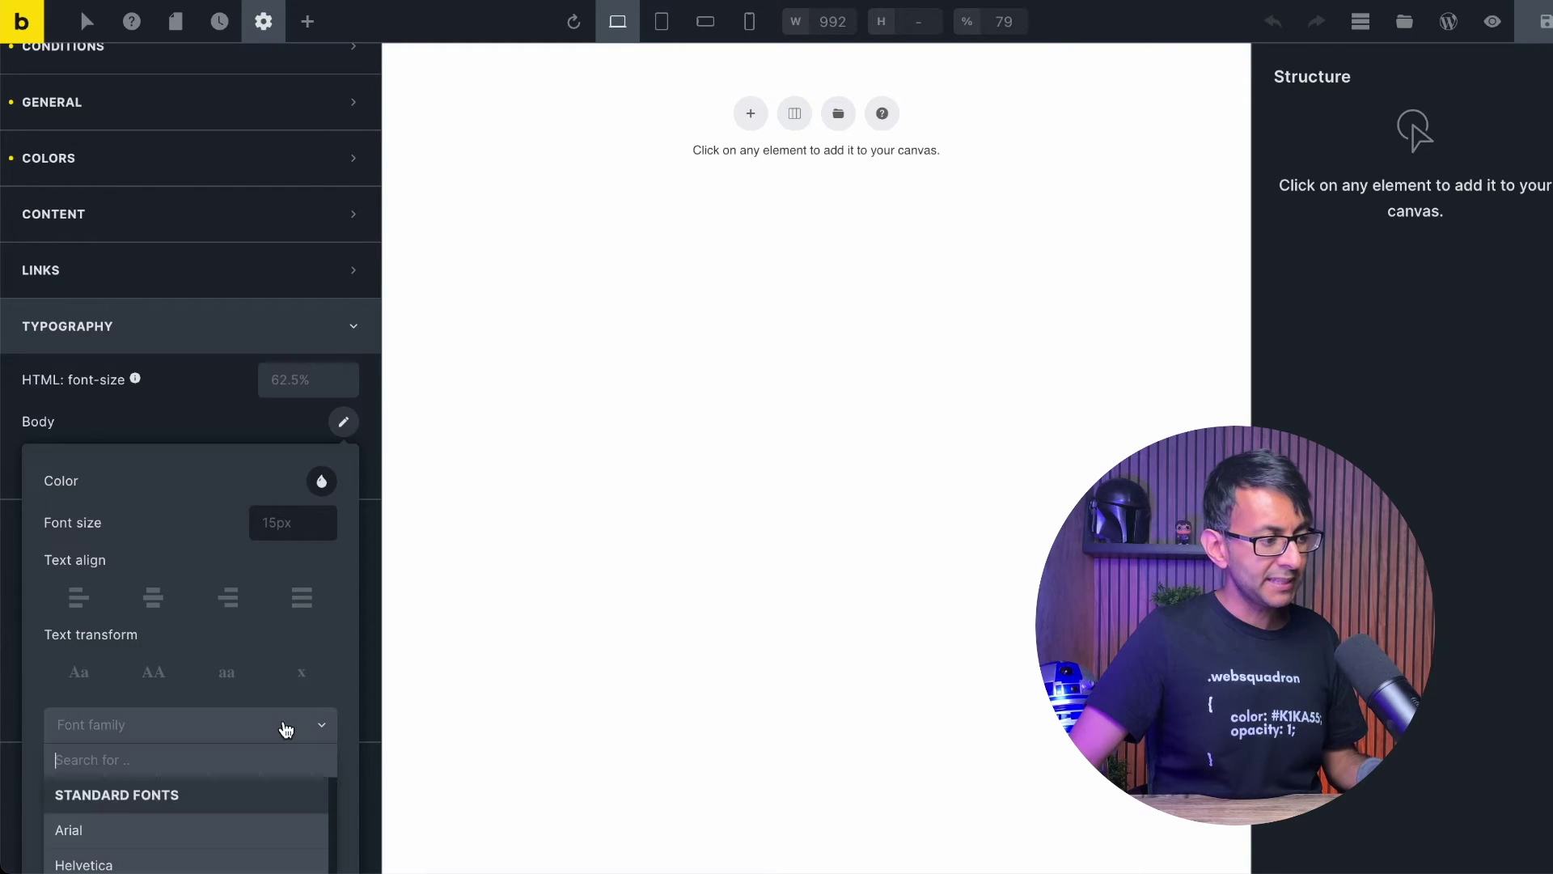
scroll(167, 623, down, 8)
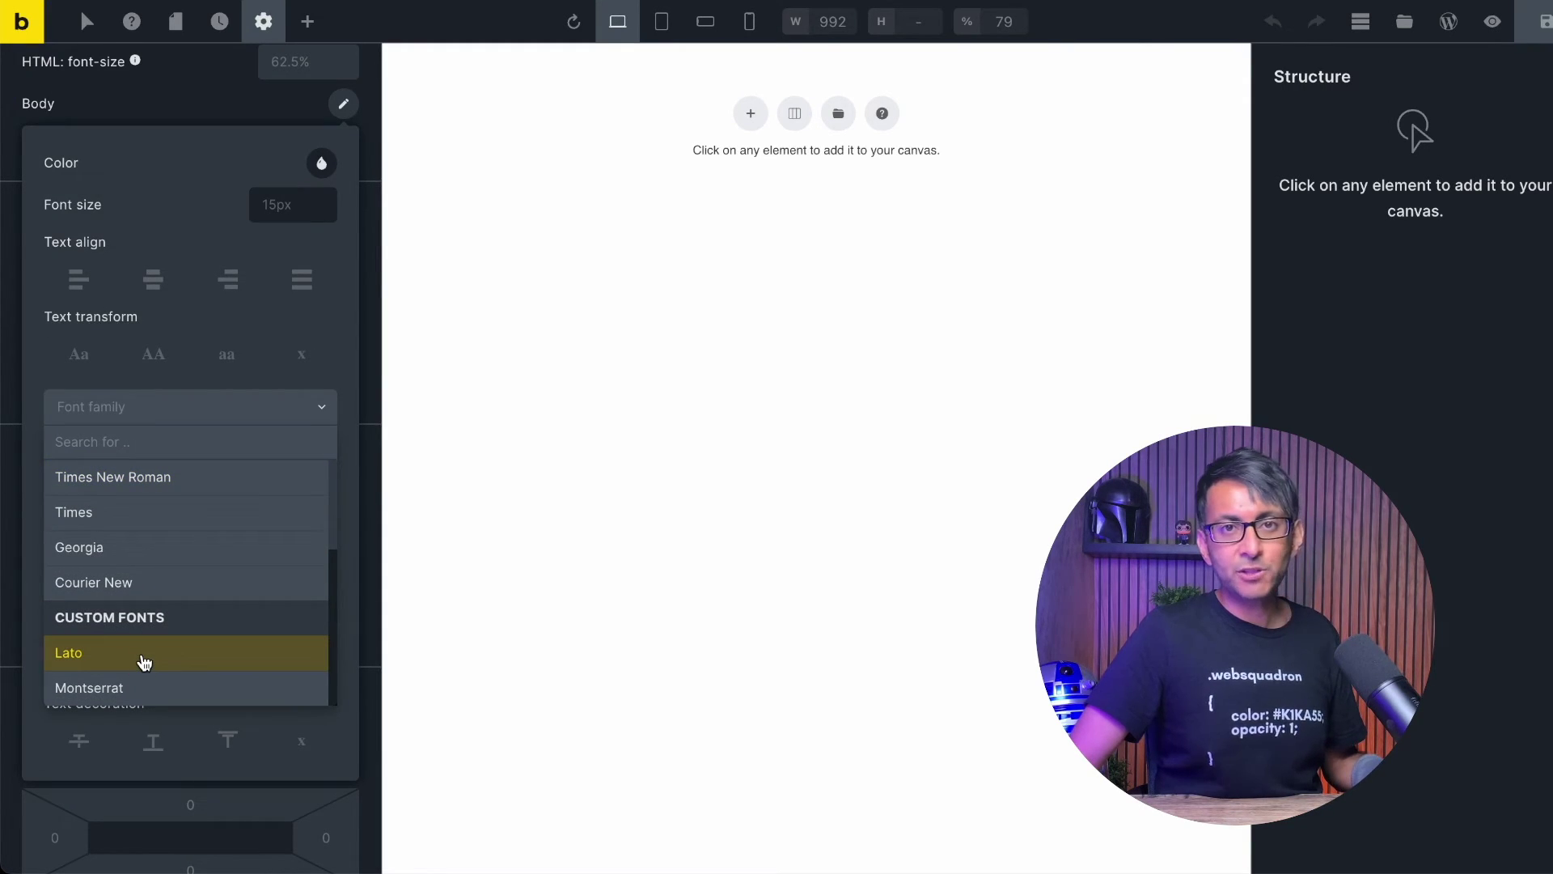
click(144, 663)
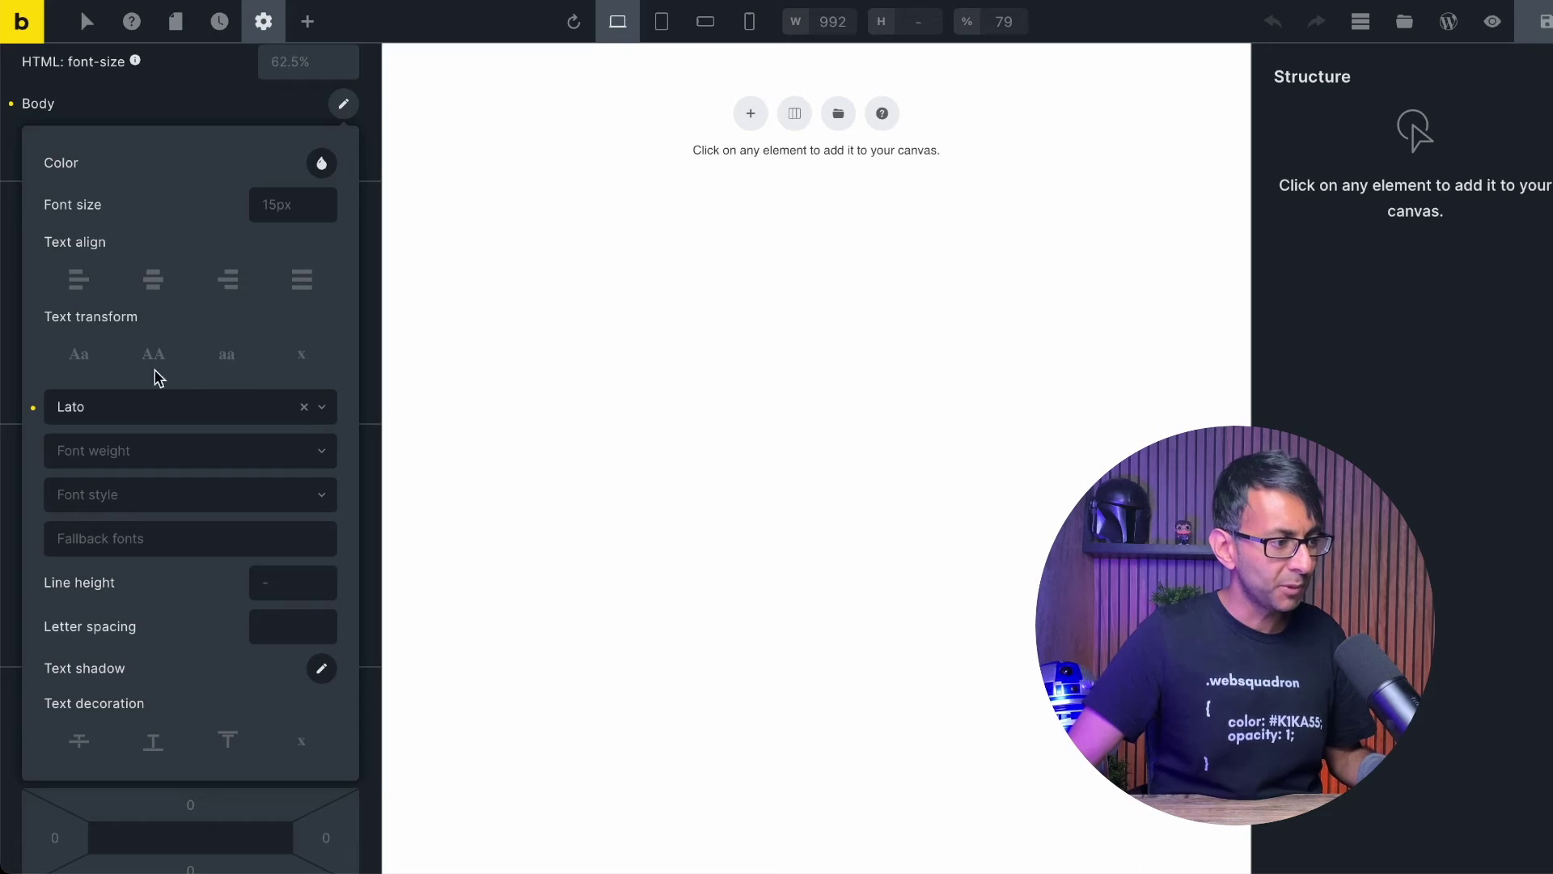
click(111, 118)
Check that All headings use the Lato family at weight 700, leaving them unchanged
click(343, 143)
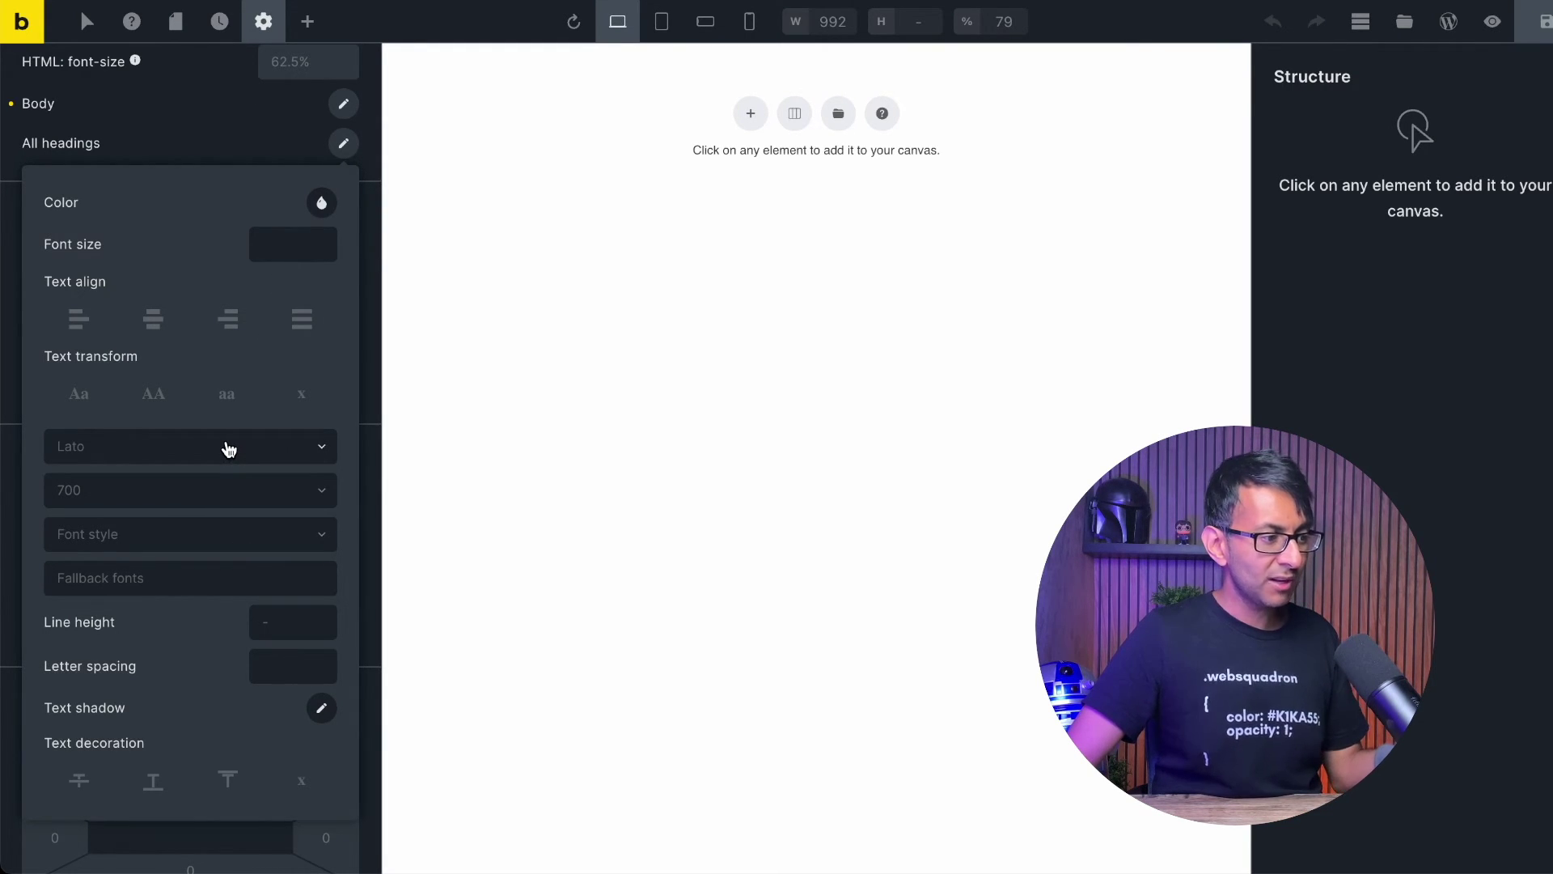
click(231, 496)
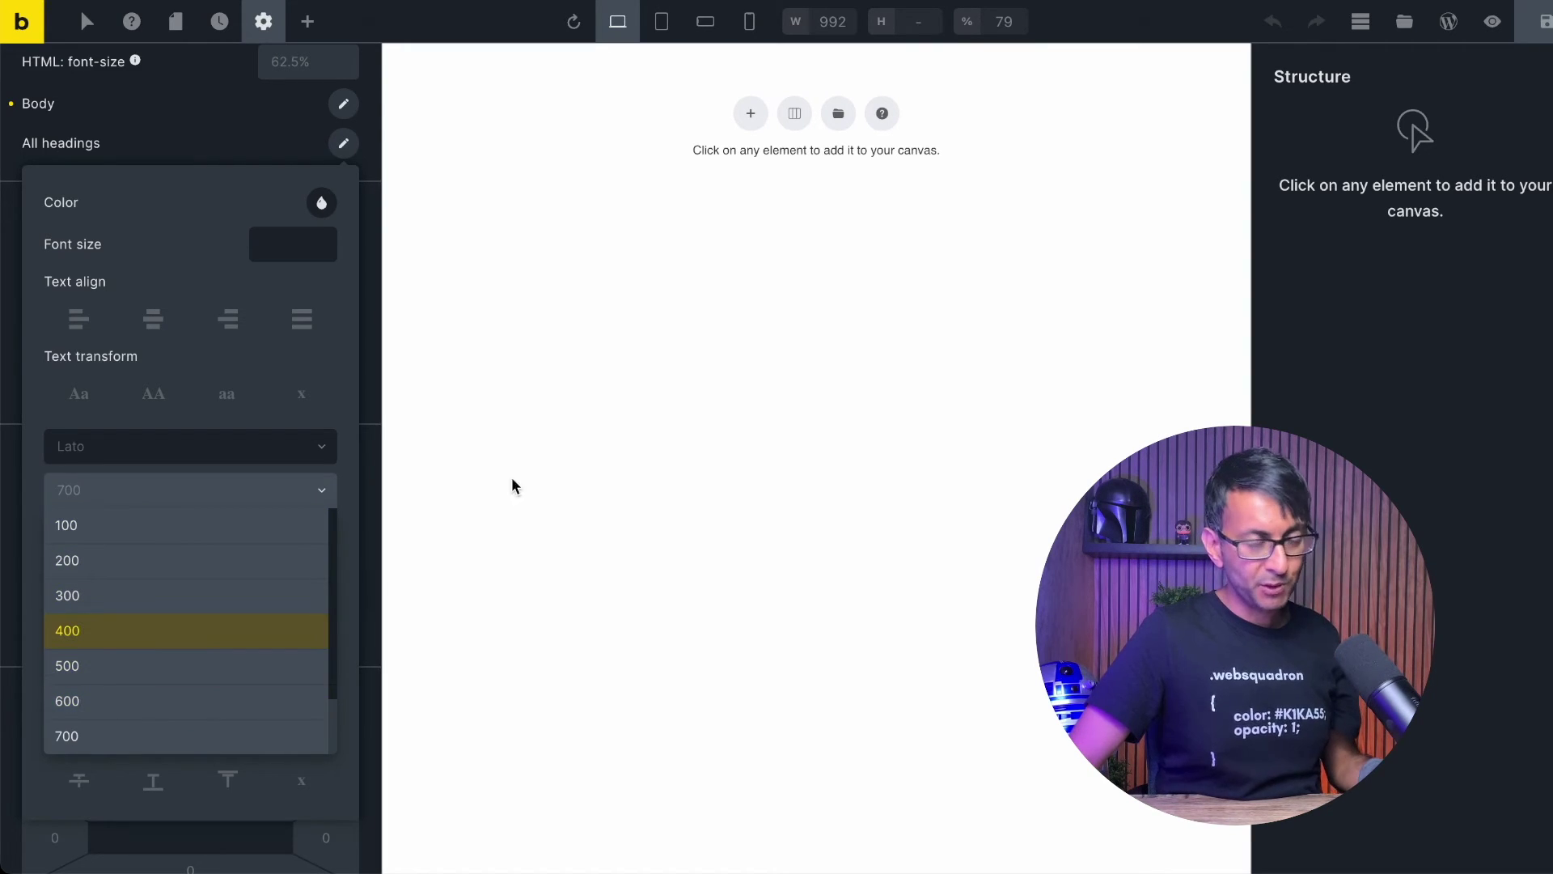
click(37, 418)
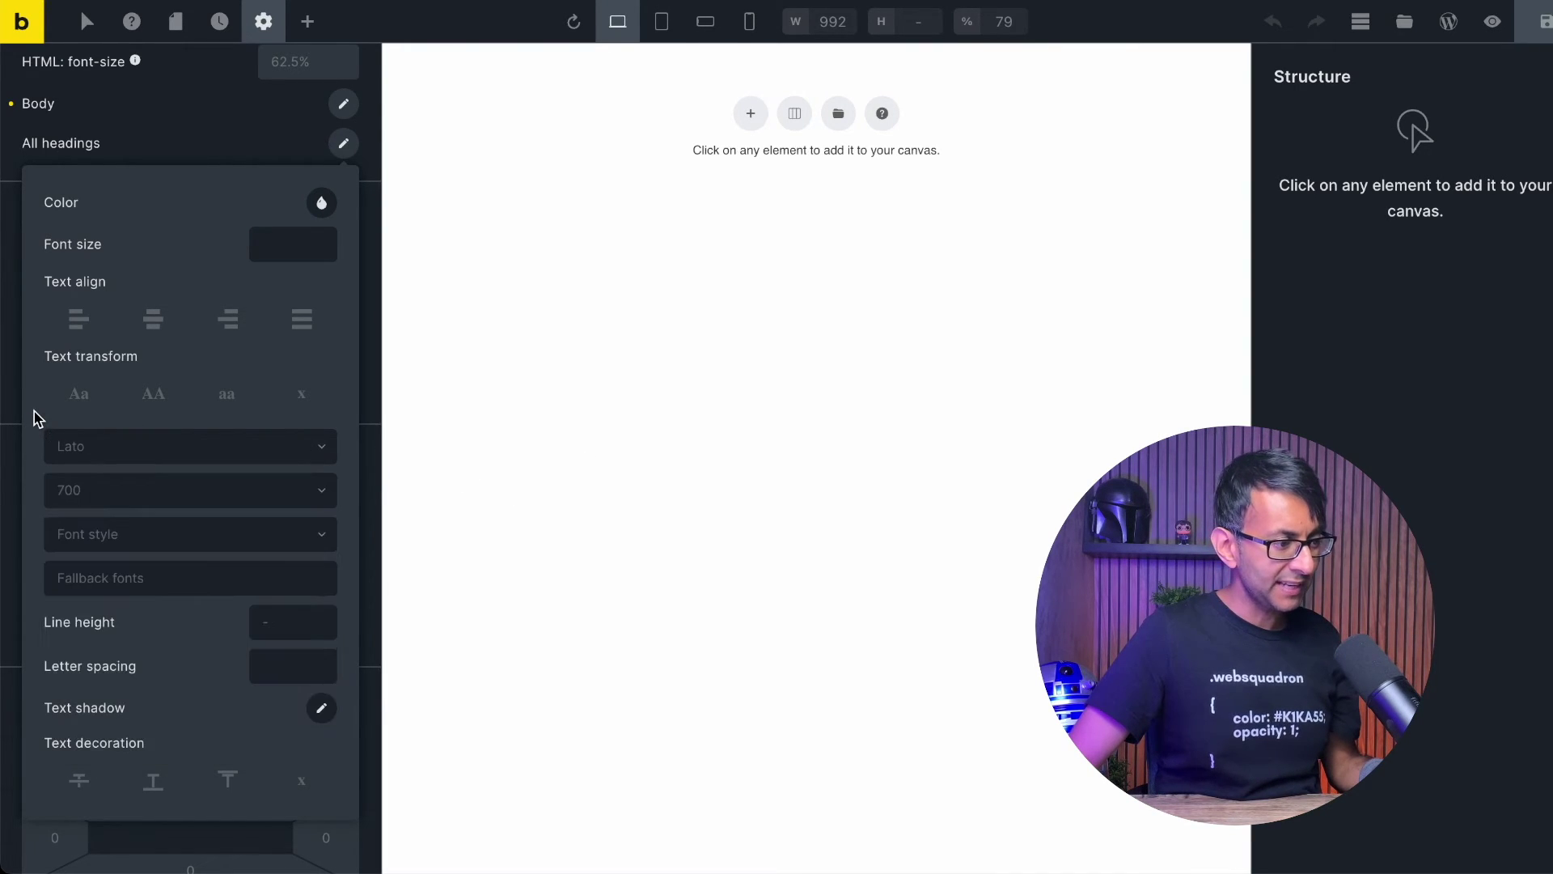
click(172, 111)
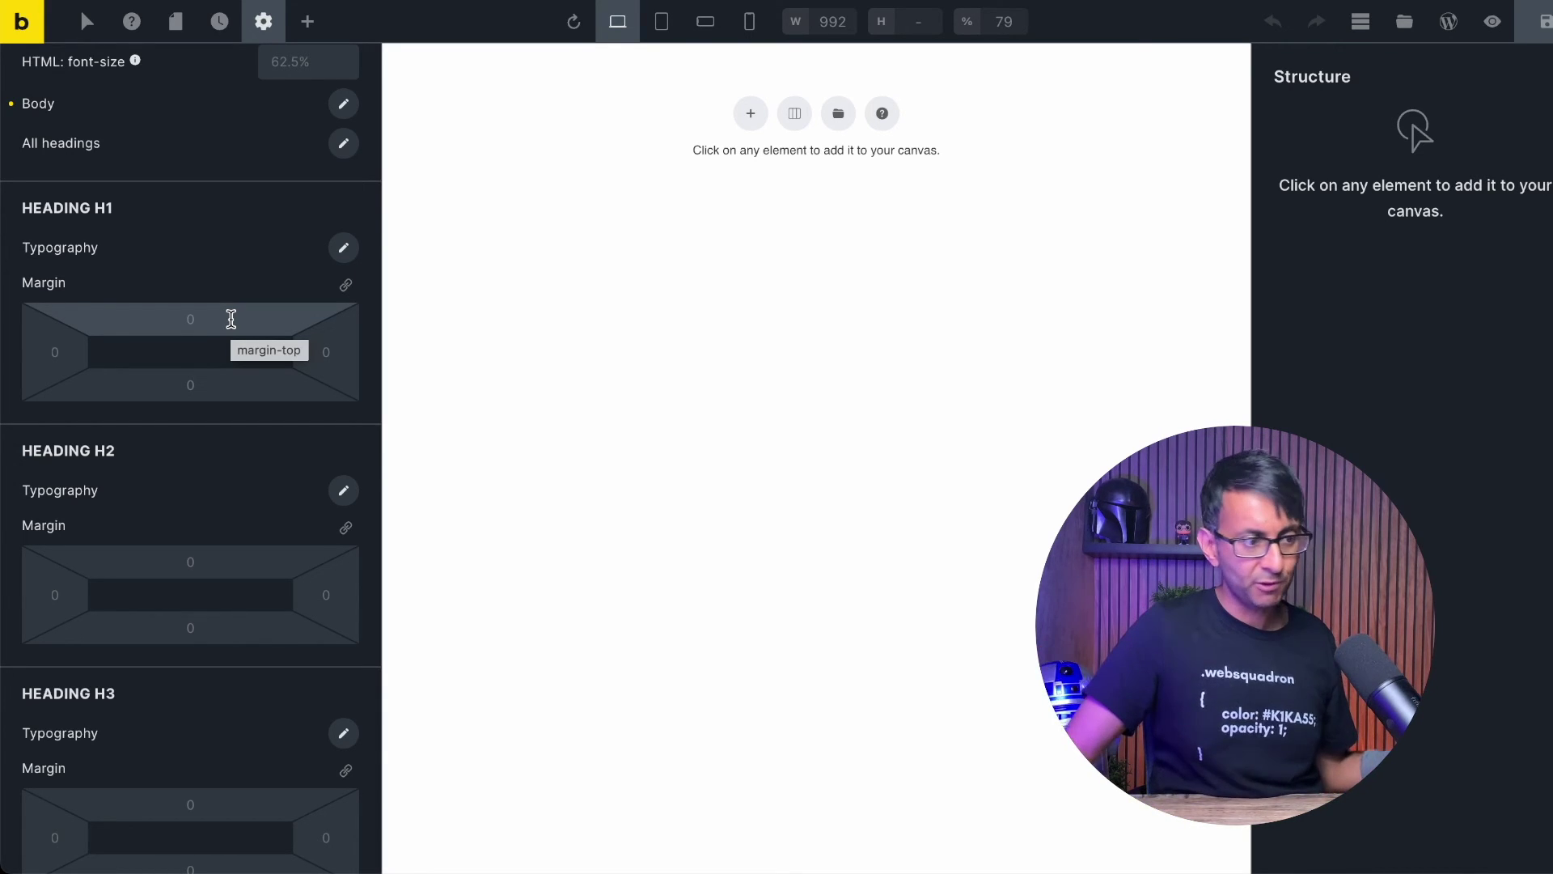
Link the Heading H1 margin sides, clearing trial values so every margin stays 0
click(231, 319)
text(10)
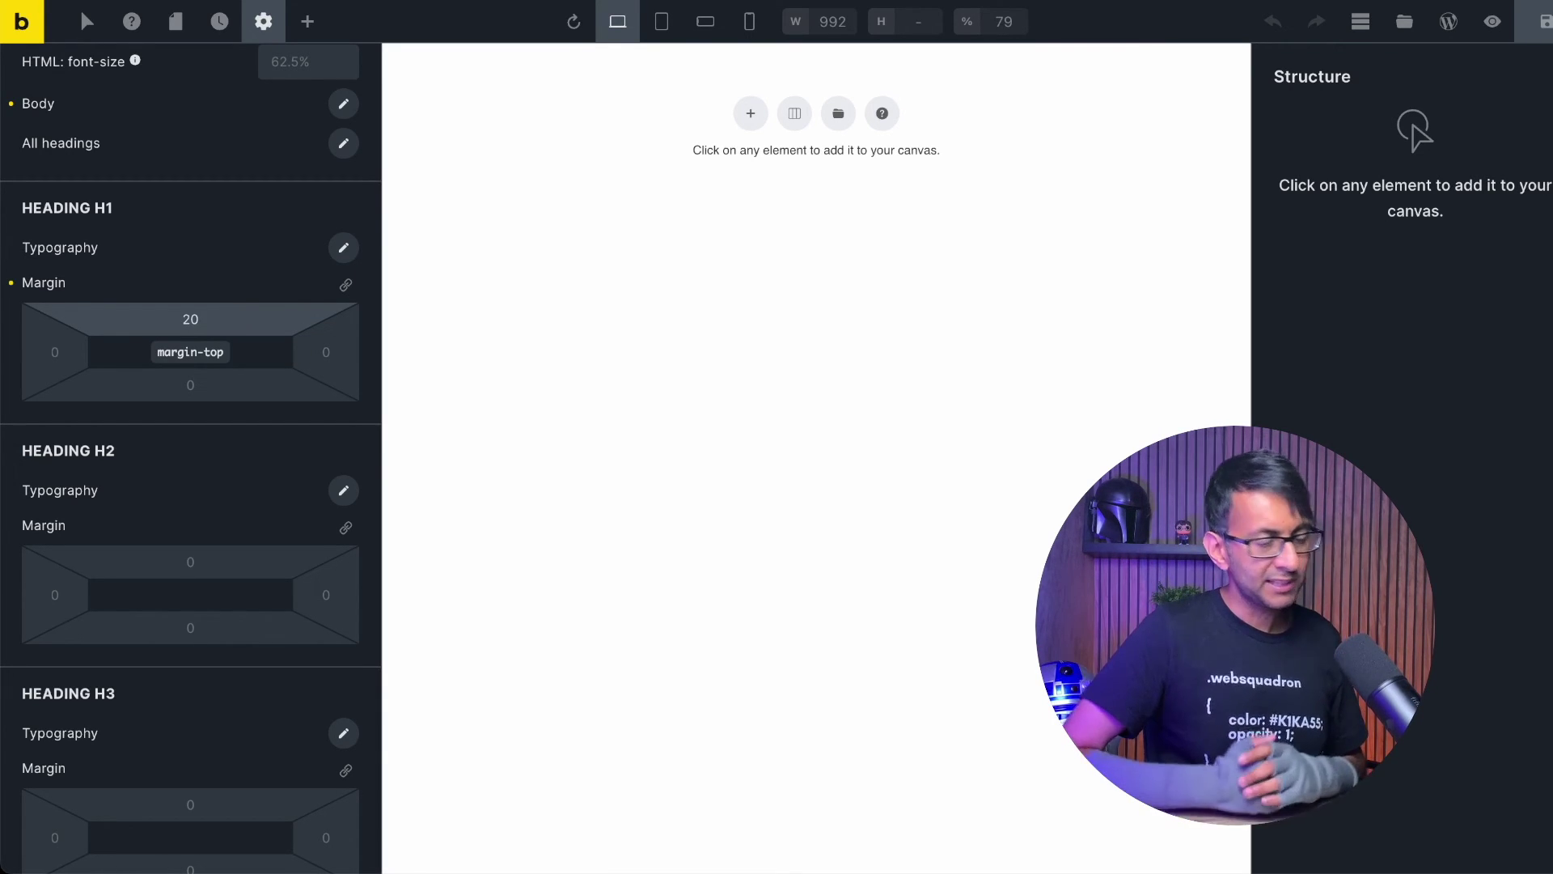
key(BackSpace)
key(BackSpace)
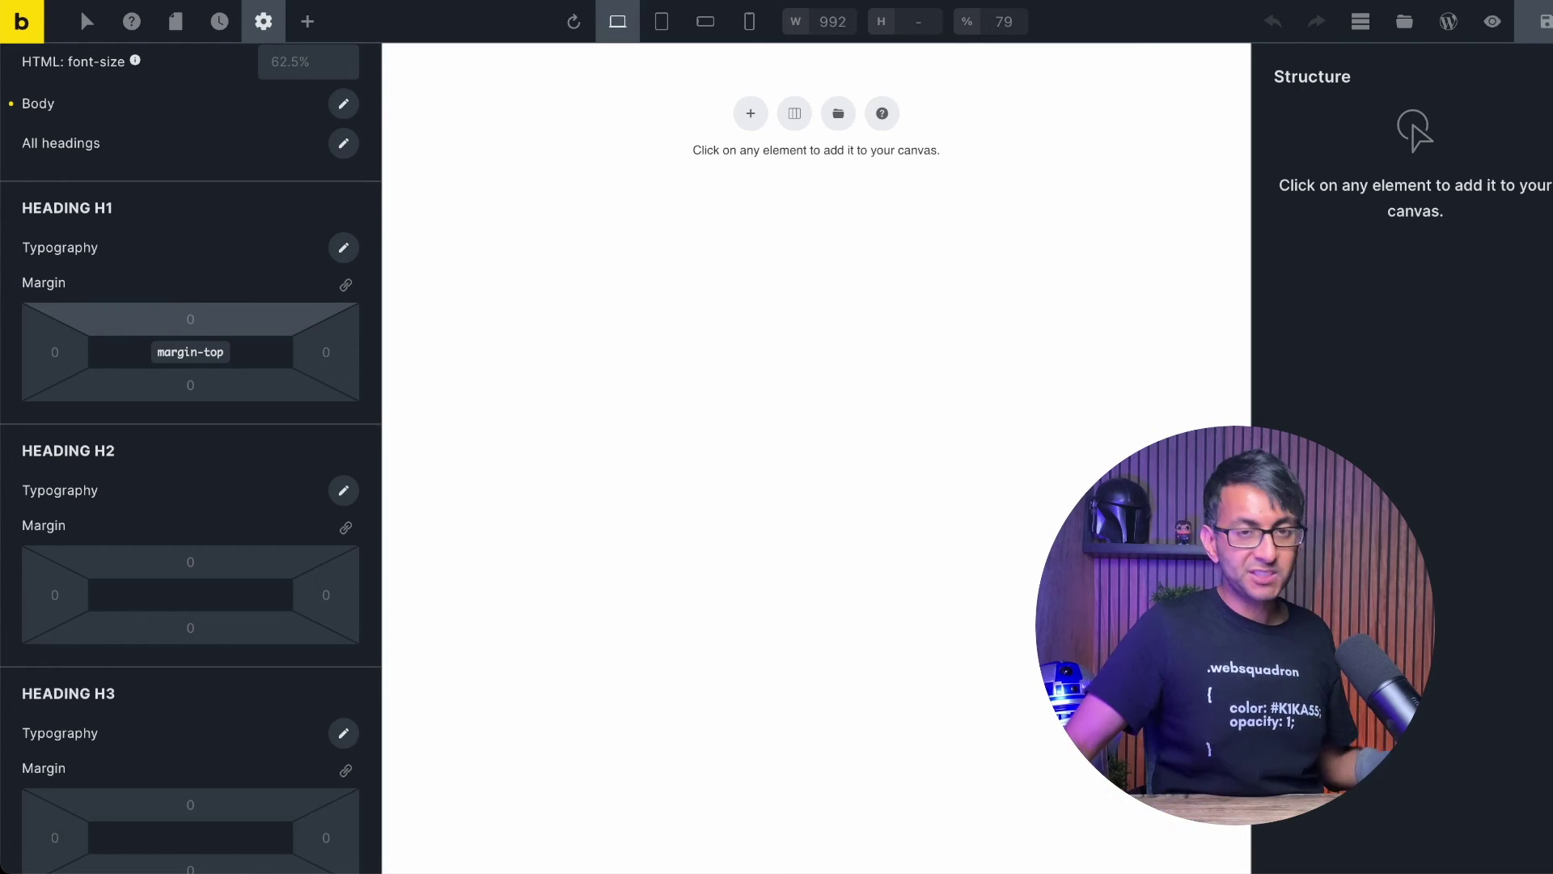
click(345, 285)
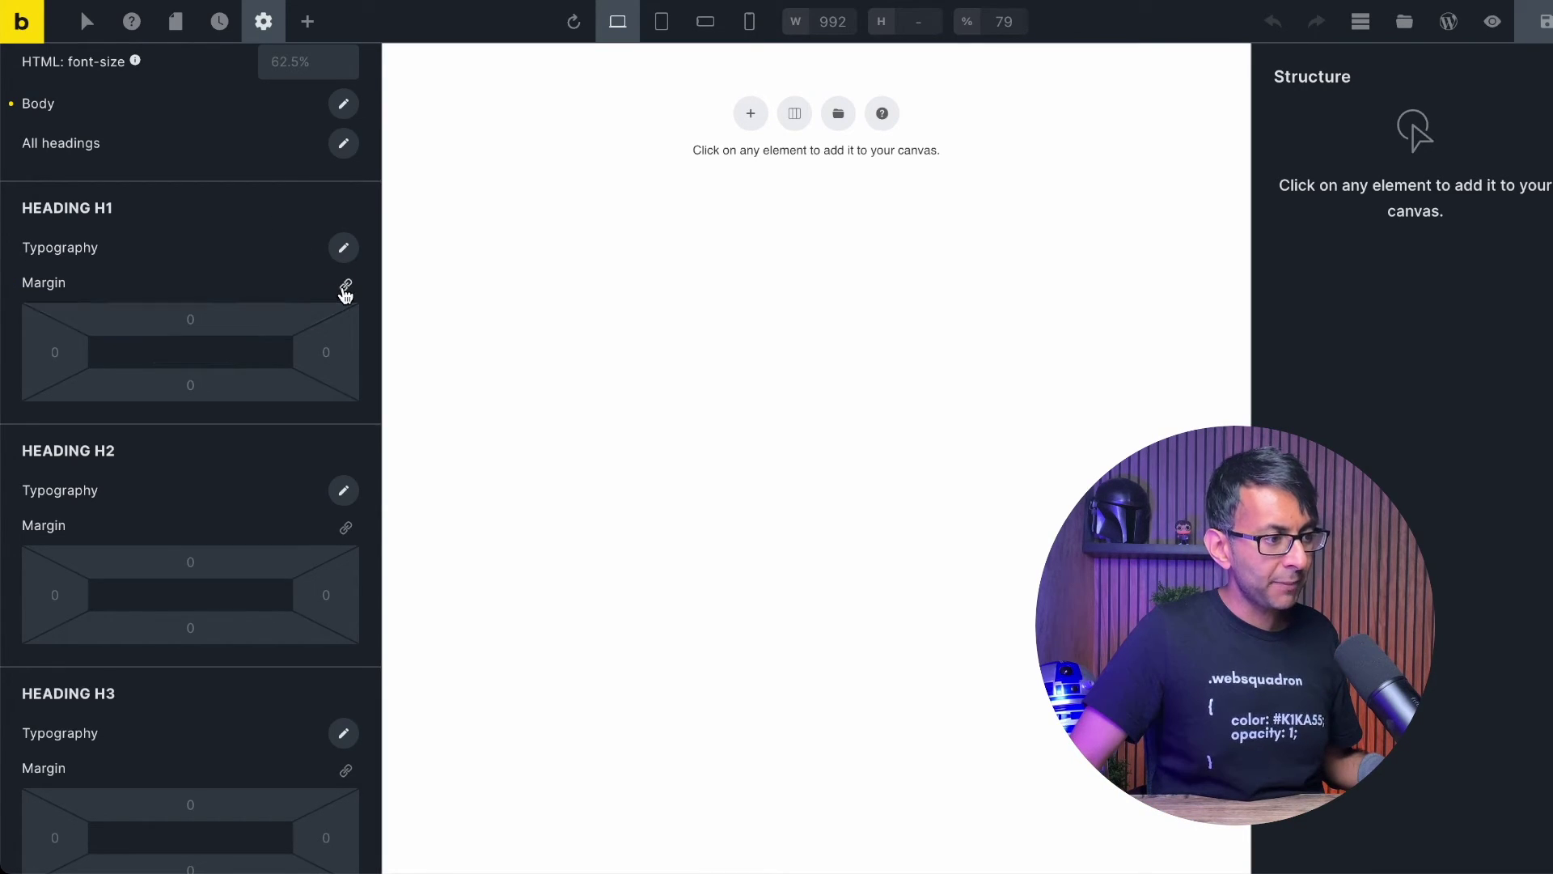
click(225, 319)
text(20)
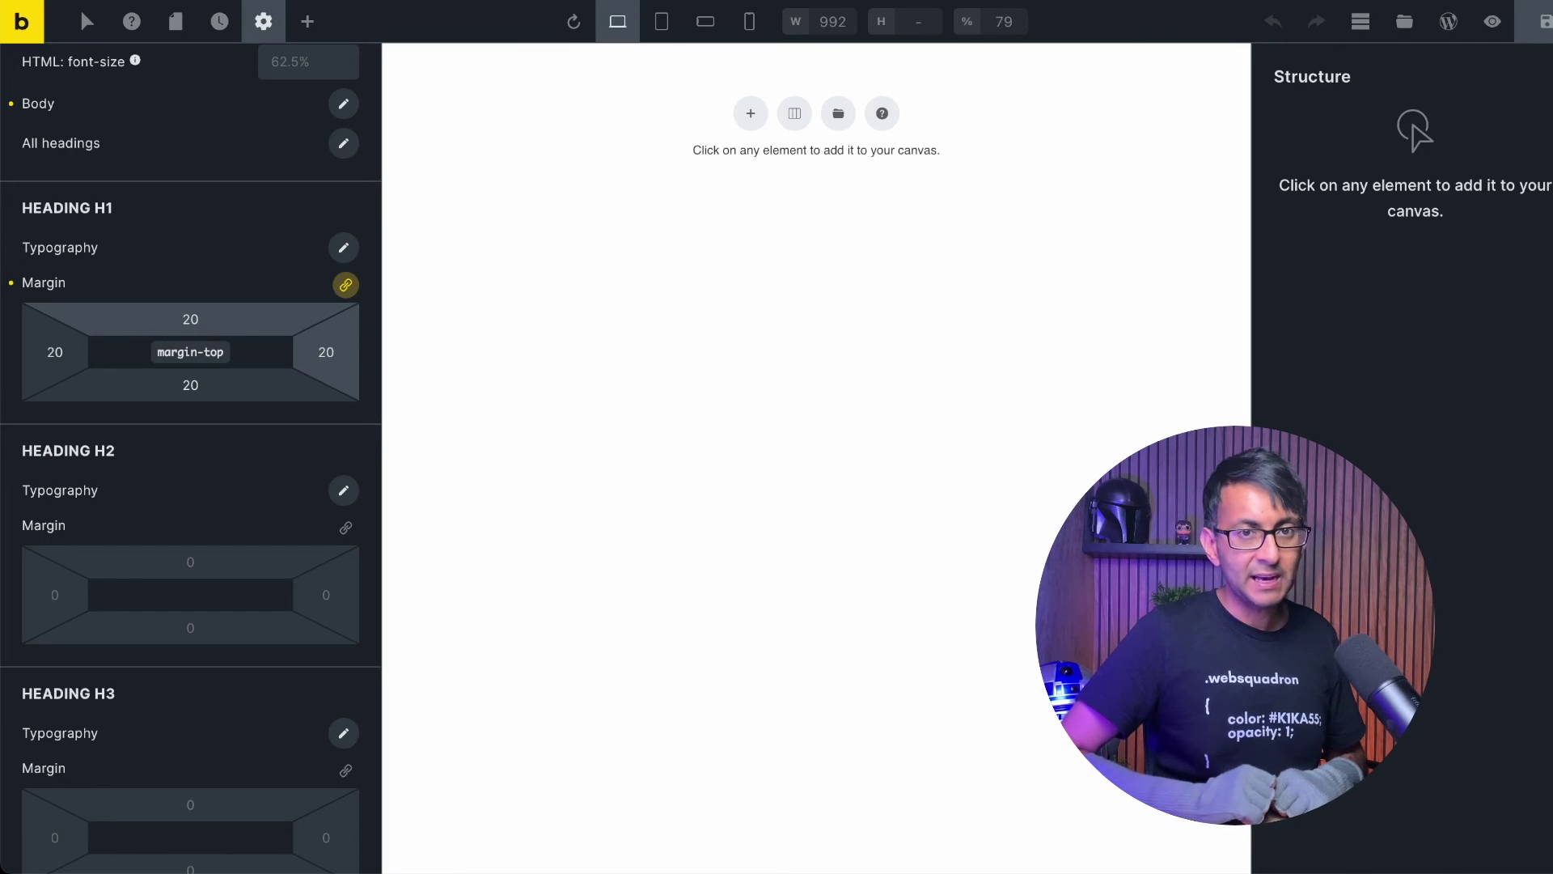
key(BackSpace)
key(BackSpace)
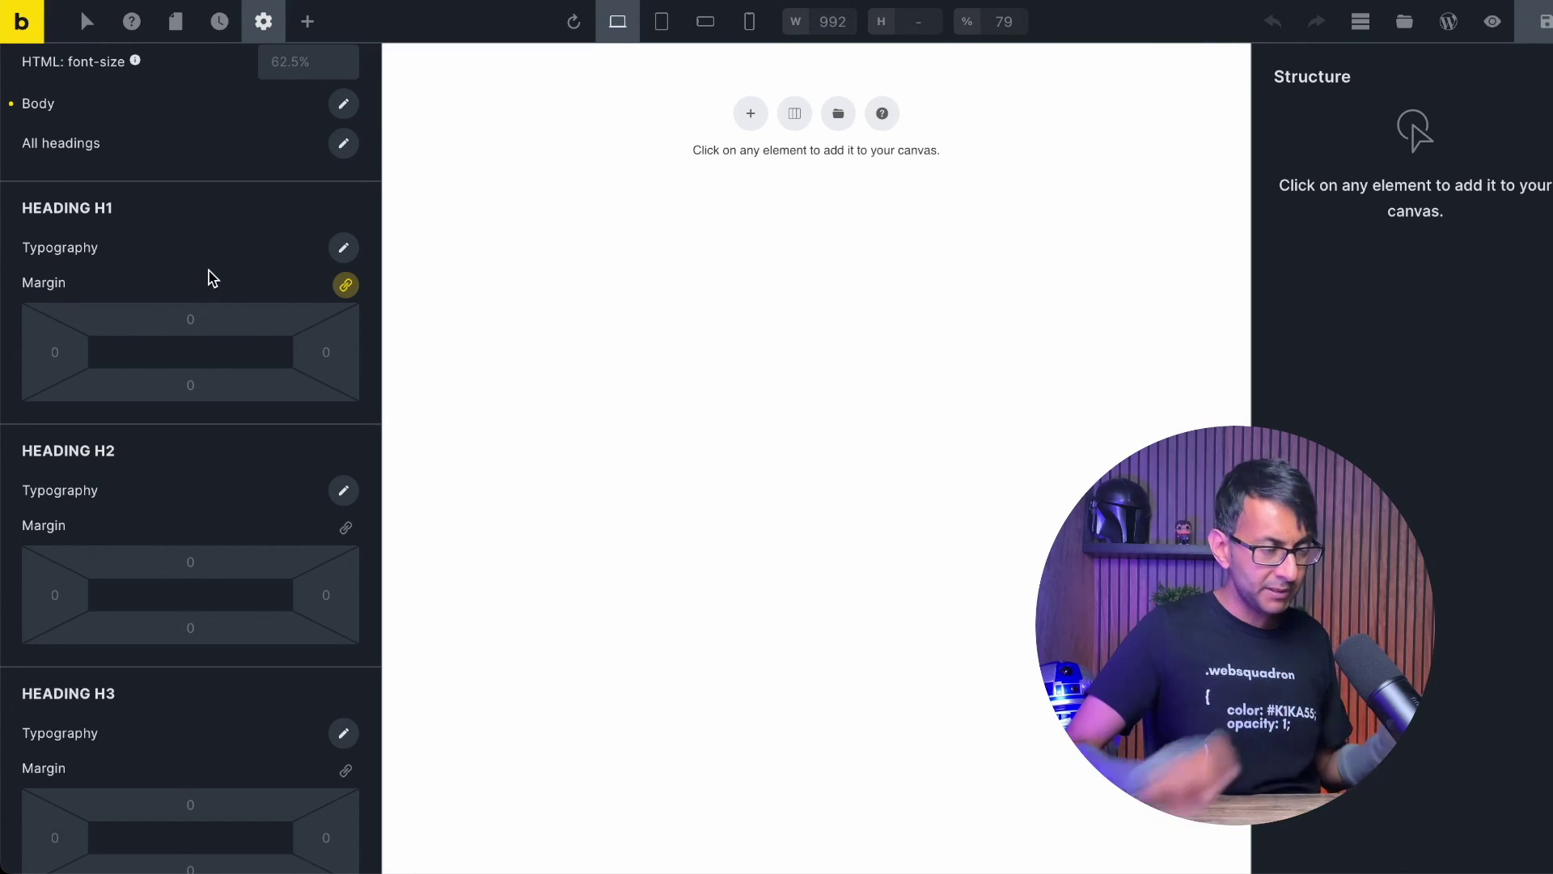
Briefly revisit Theme Styles, then switch to the Page Settings panel
scroll(173, 194, up, 6)
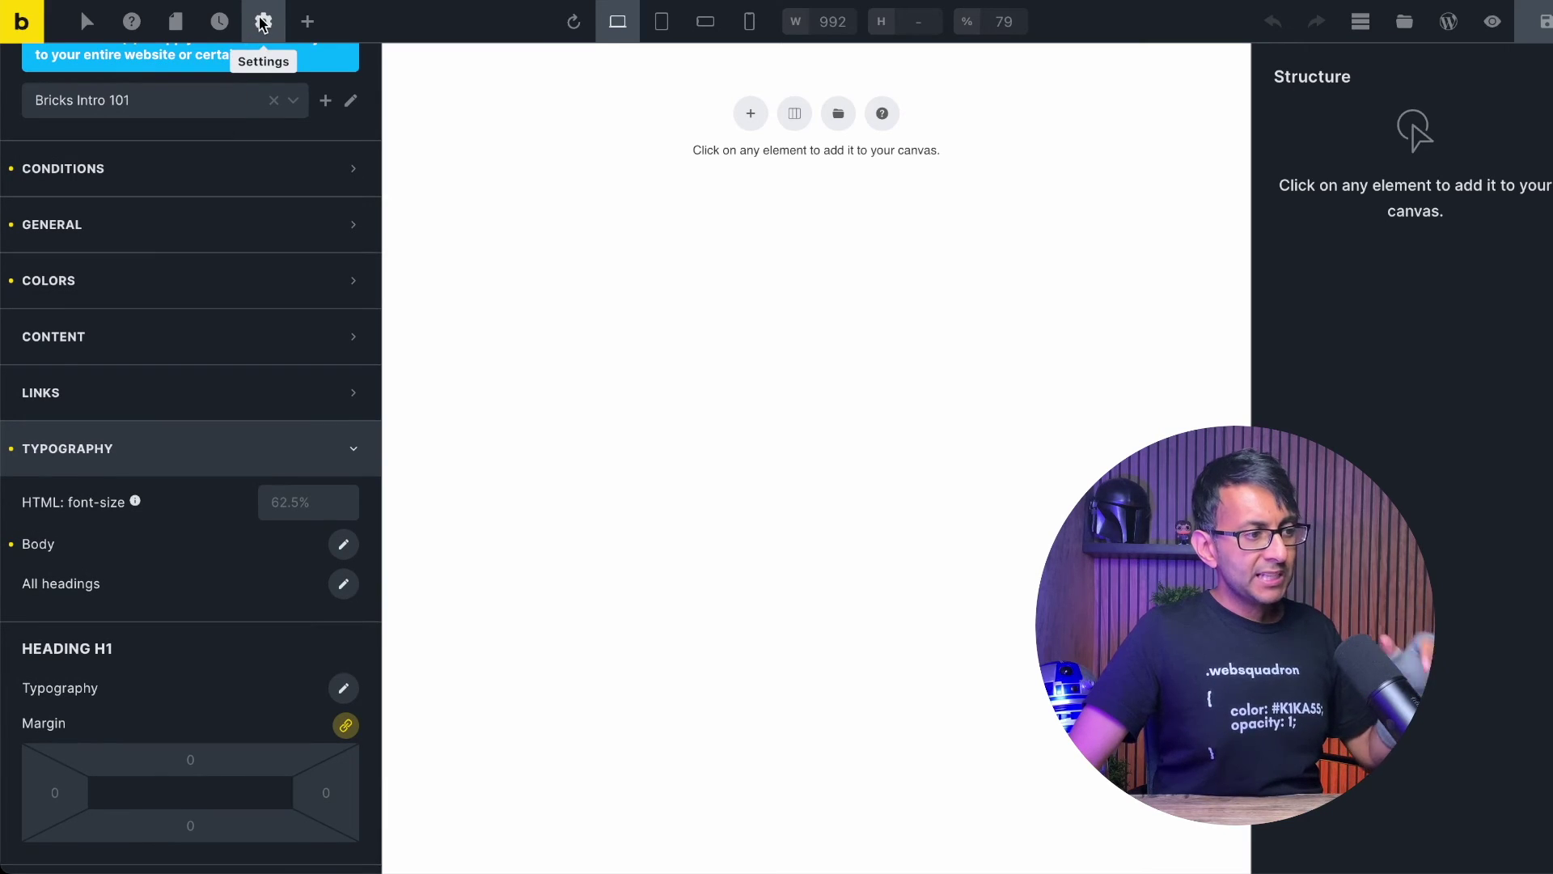
click(263, 23)
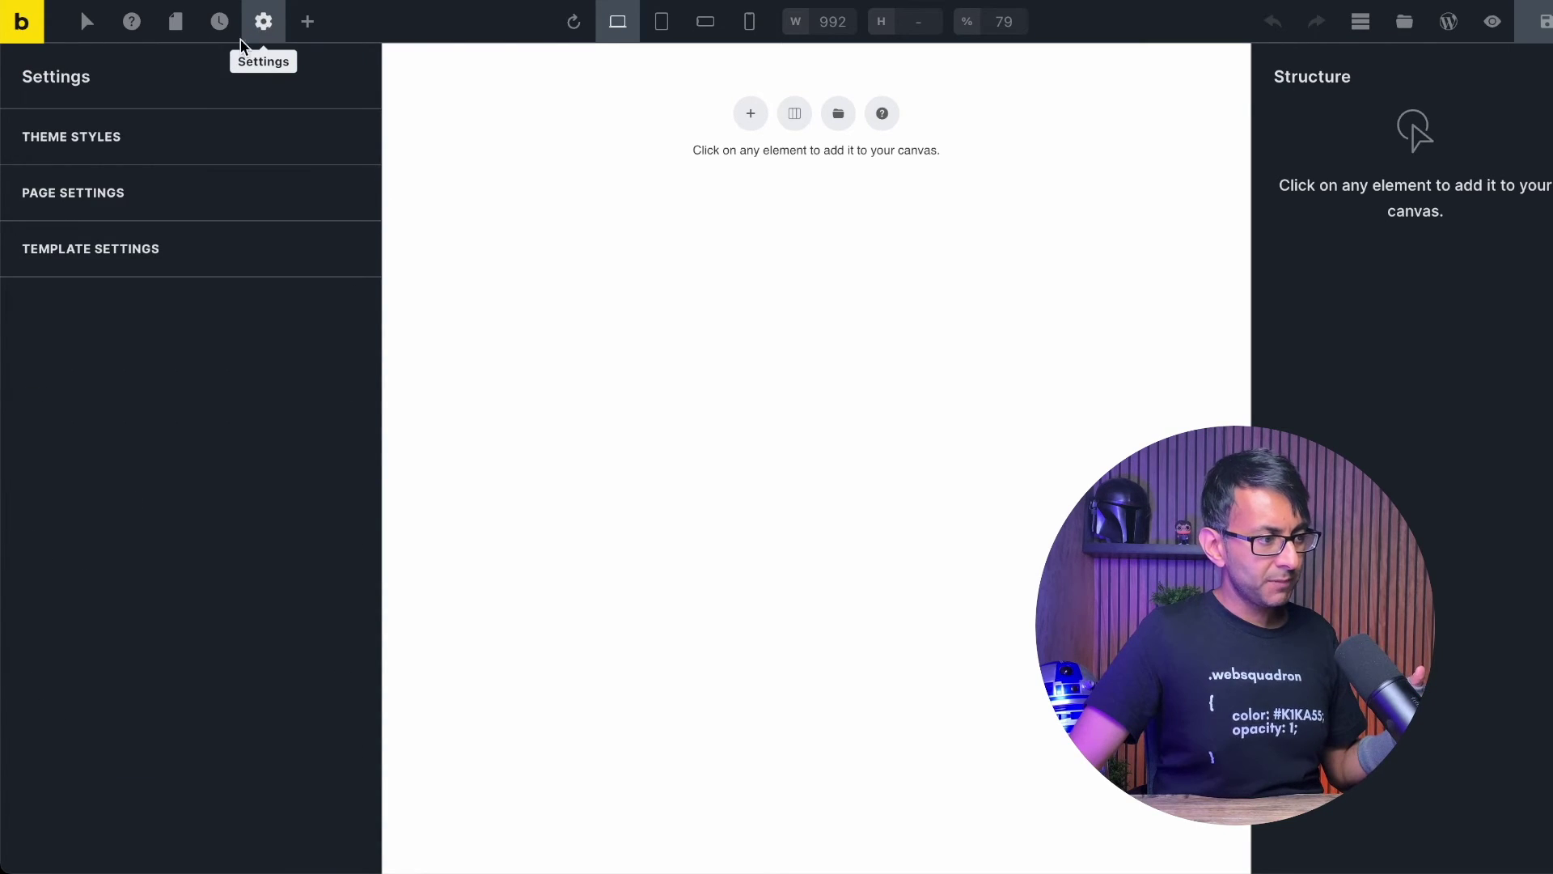
click(153, 130)
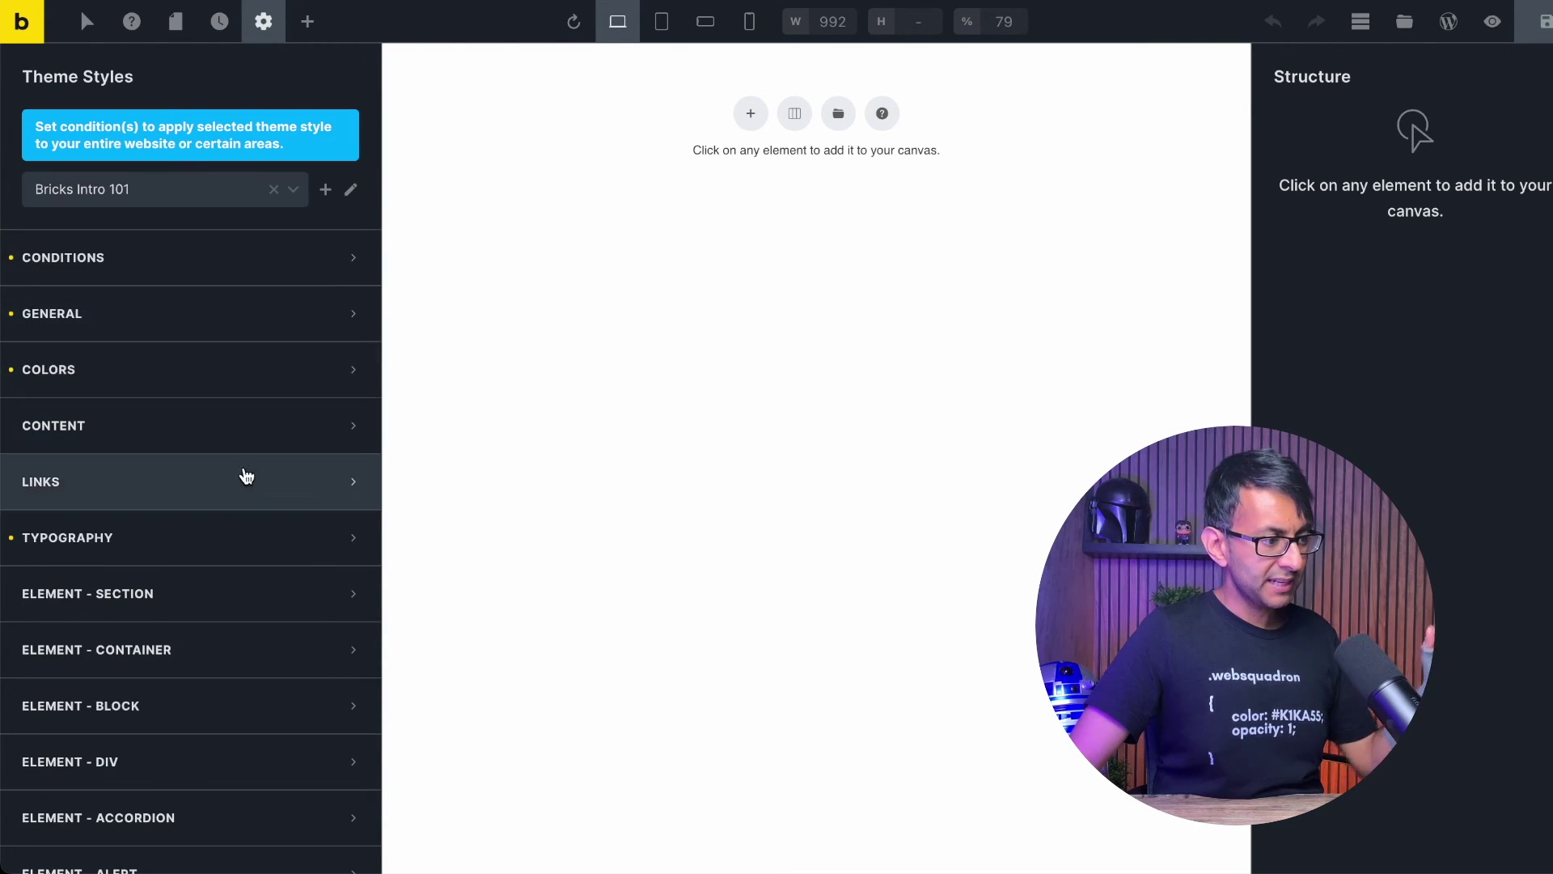
scroll(215, 486, down, 3)
scroll(219, 484, up, 2)
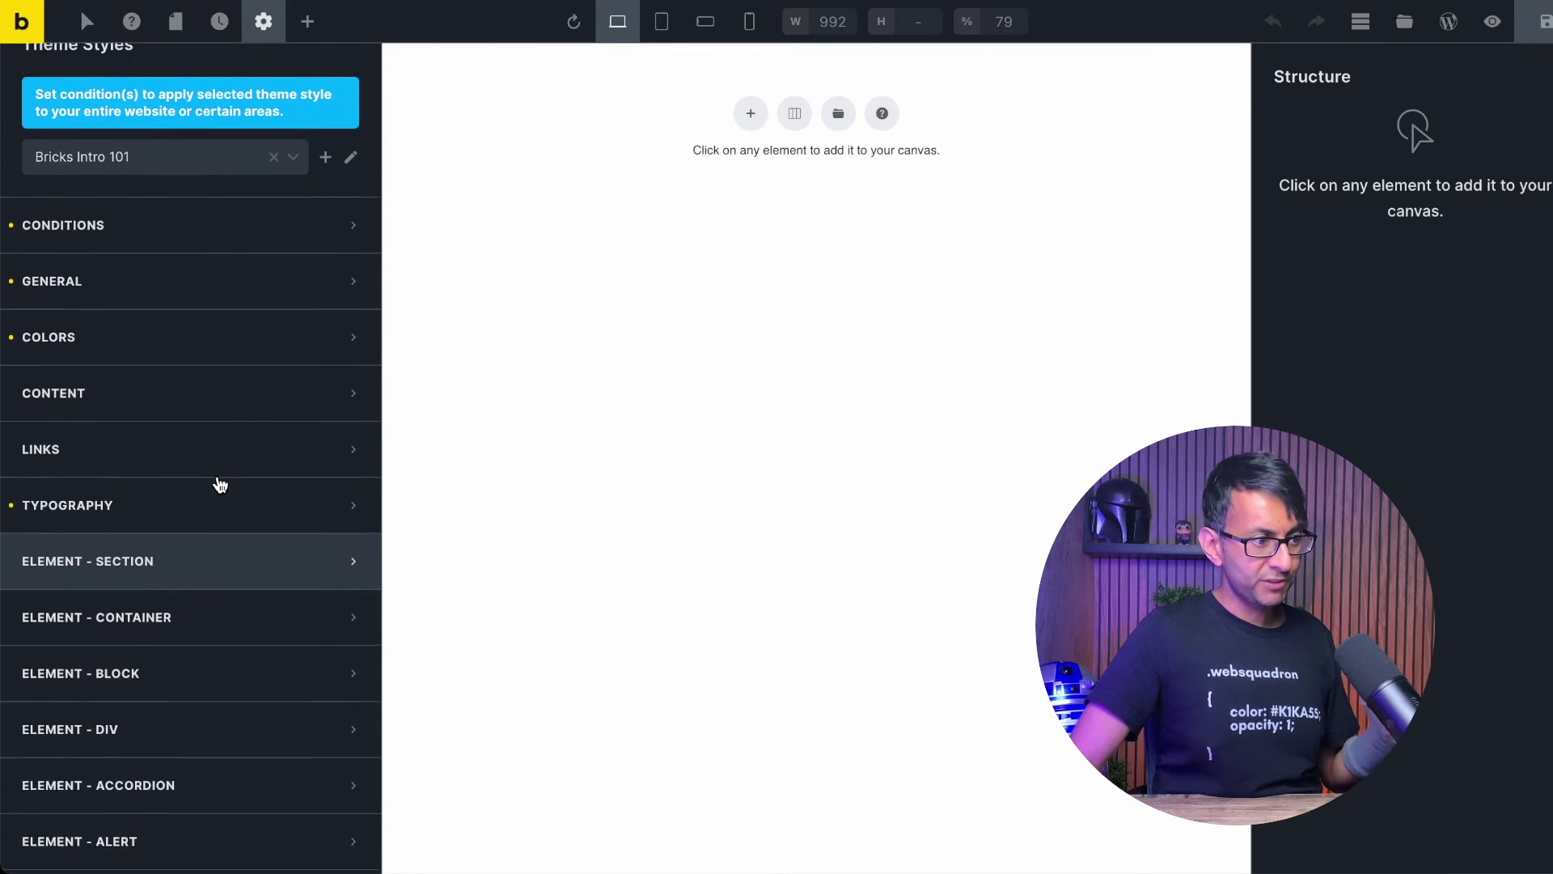
scroll(219, 484, up, 1)
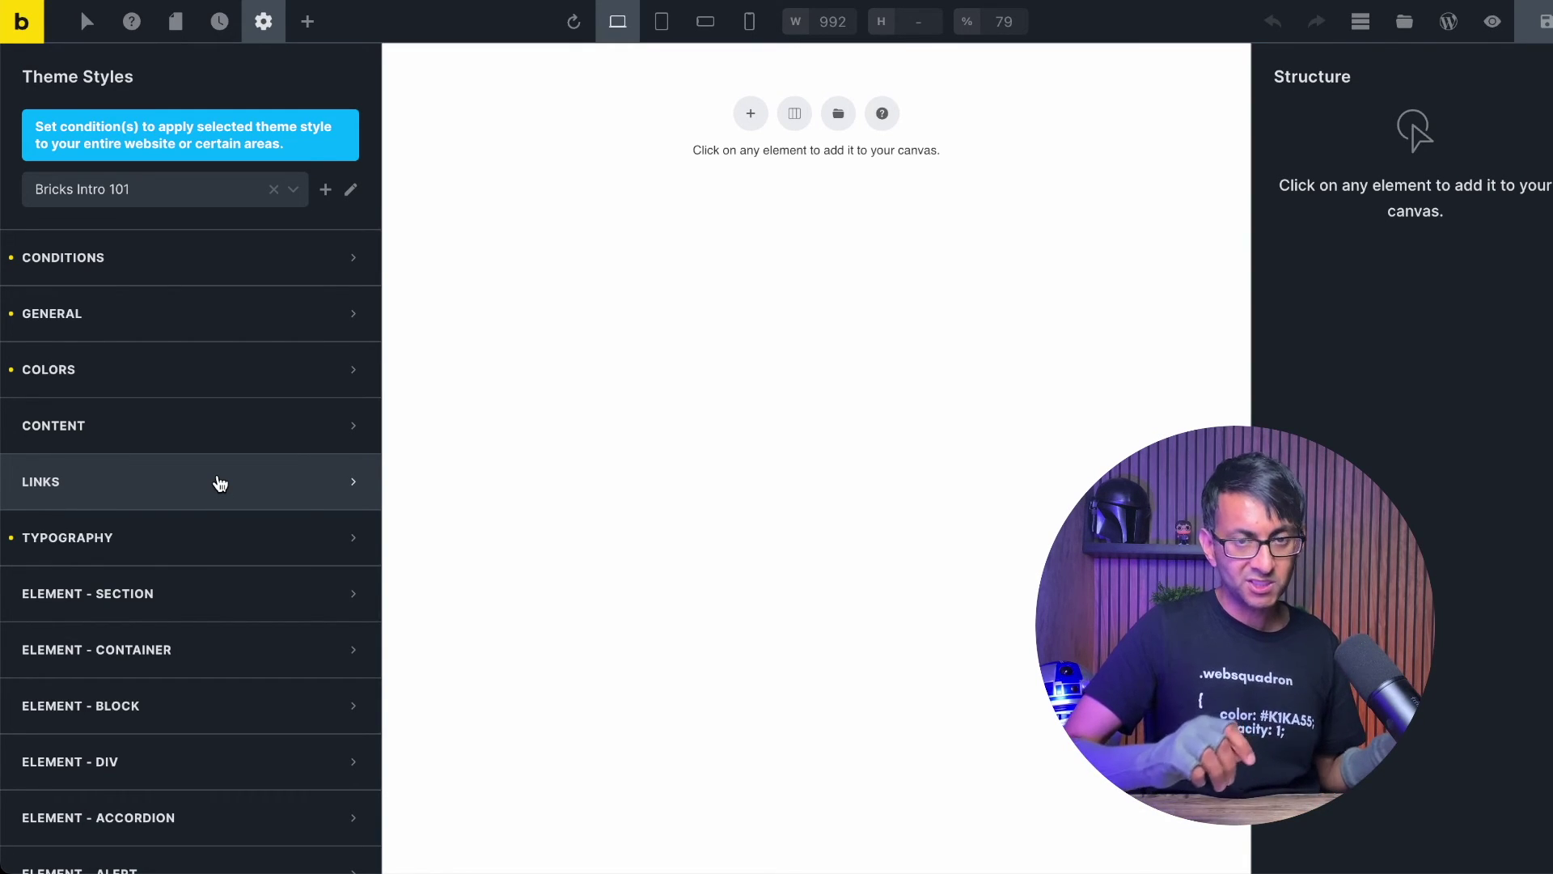
click(263, 21)
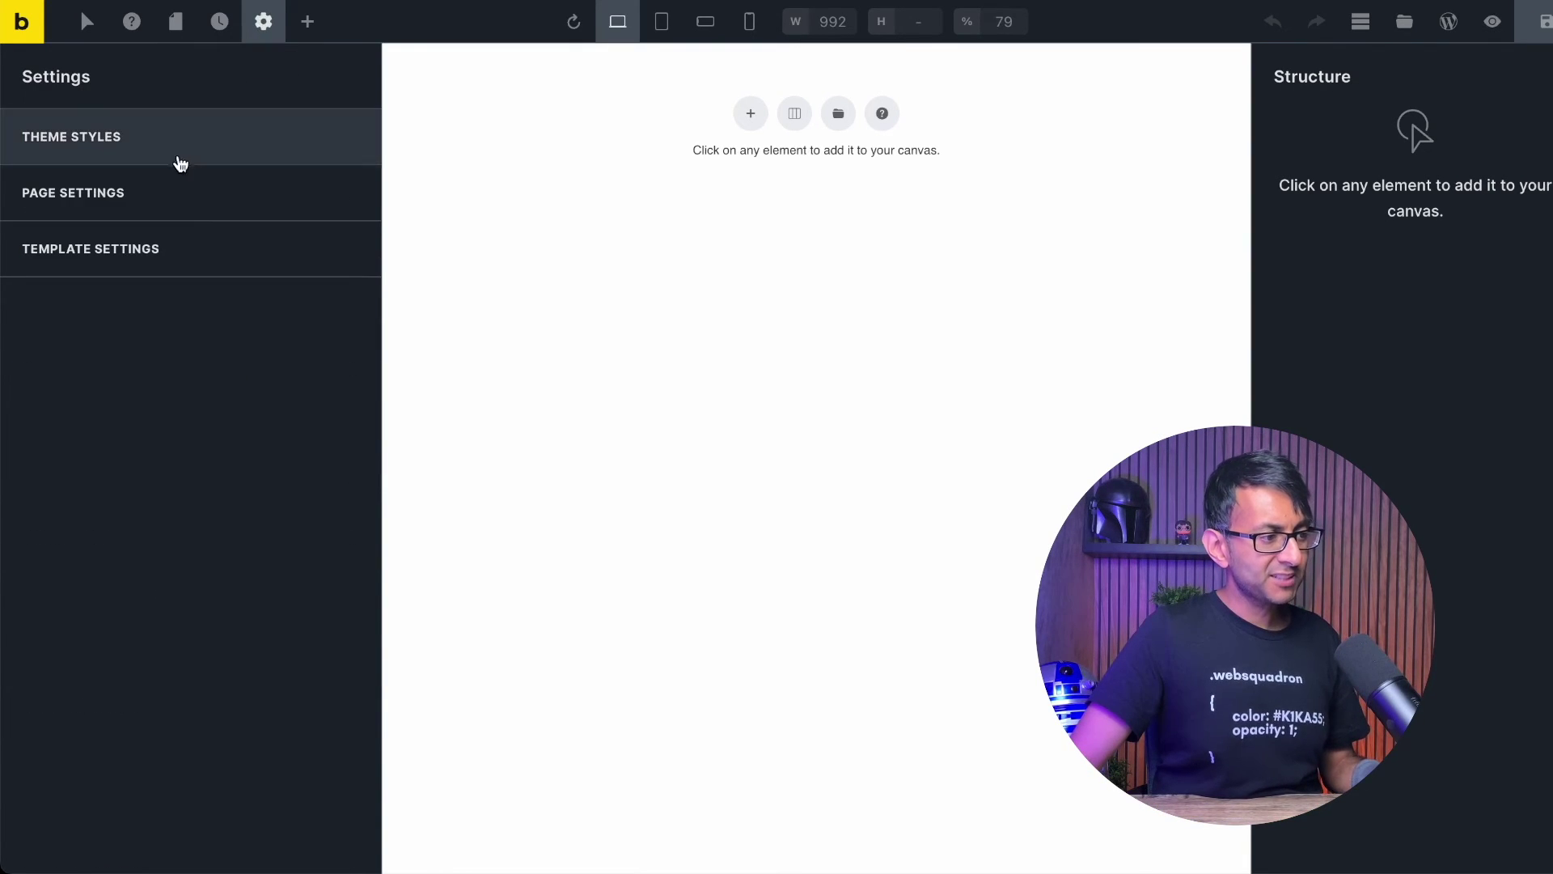
click(177, 193)
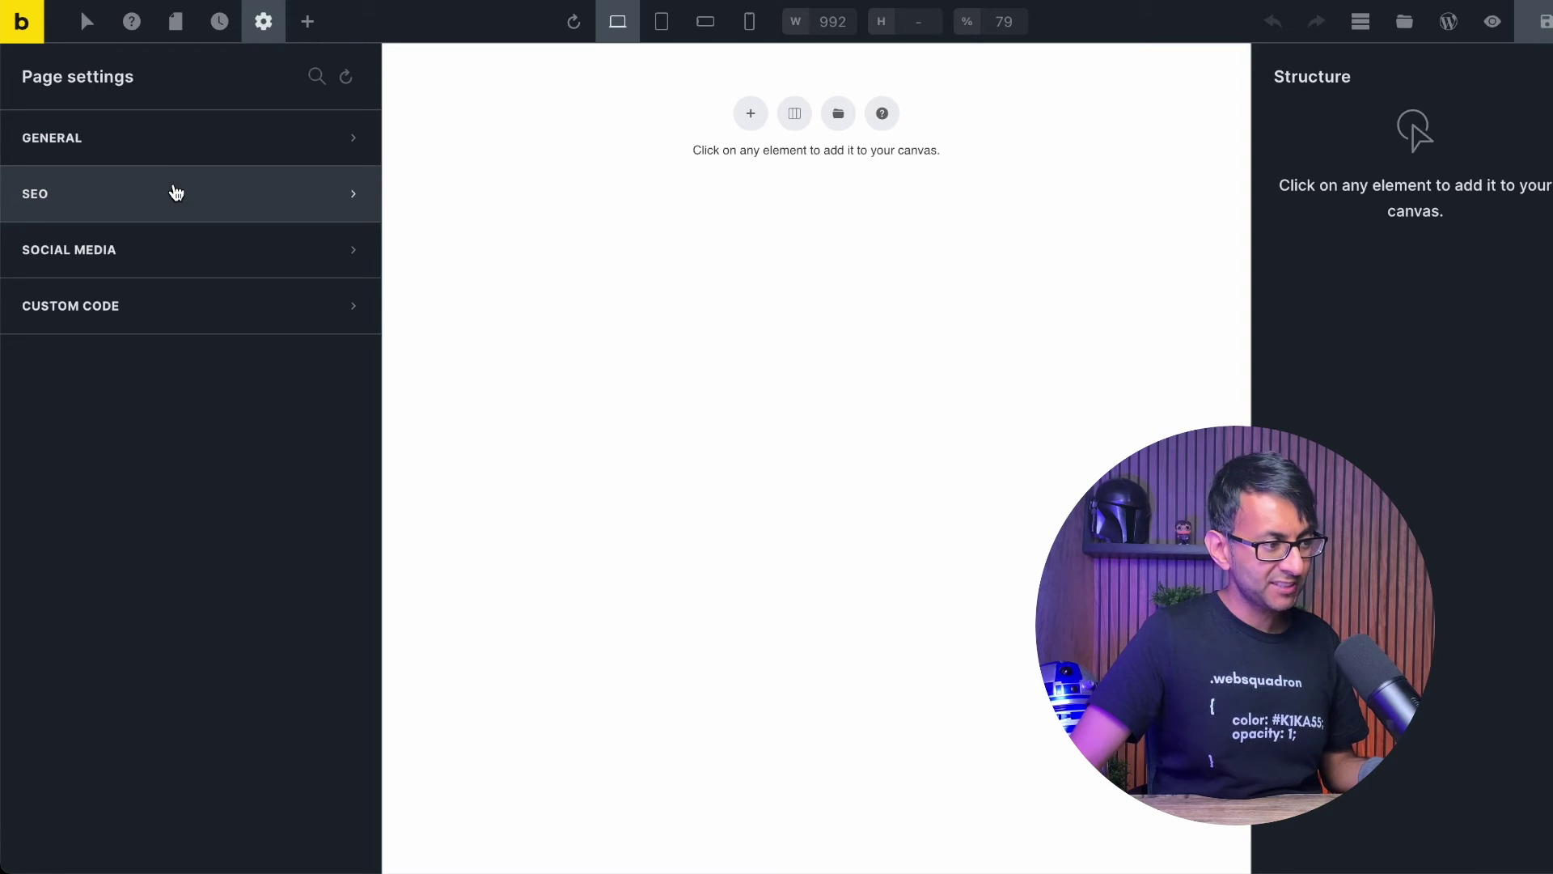
Expand the Custom Code section to reveal the empty Custom CSS editor
click(239, 322)
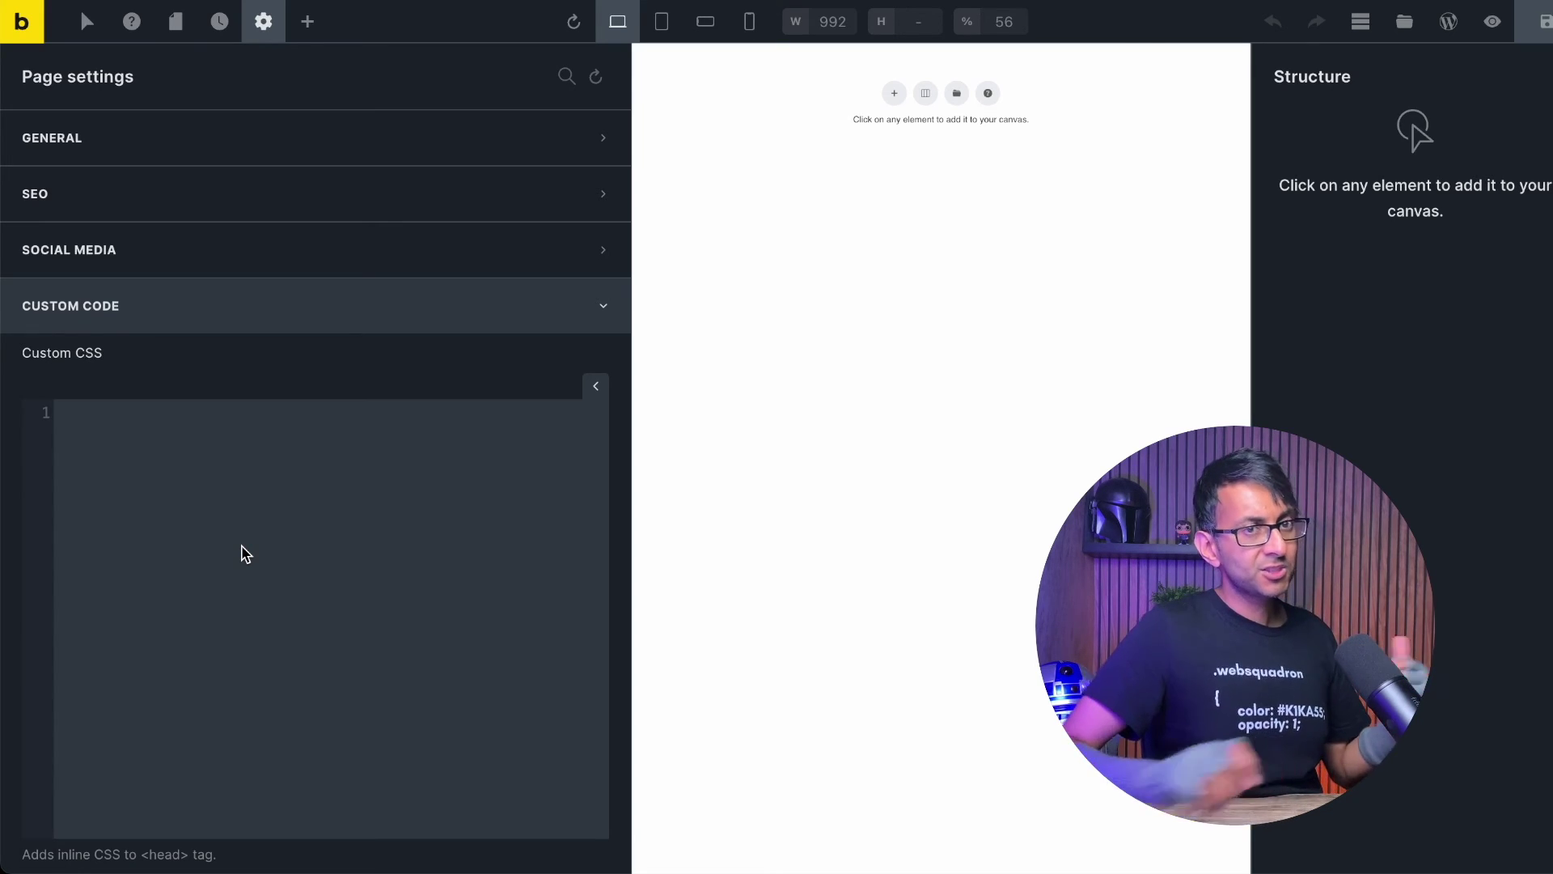
Collapse Custom Code, expand Social Media, then expand the General page settings
click(239, 313)
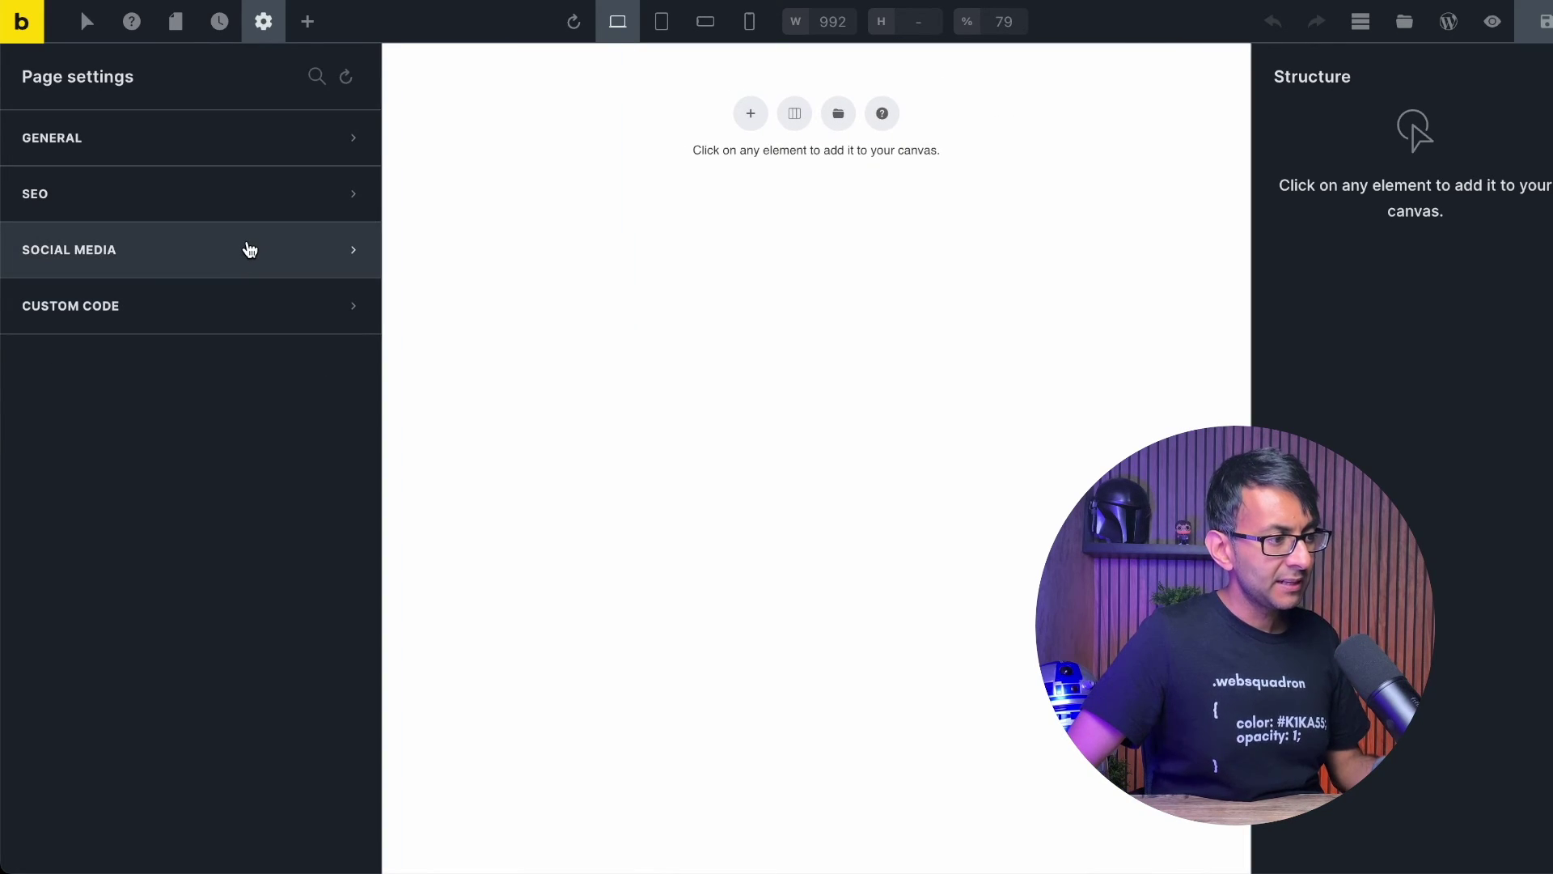
click(237, 250)
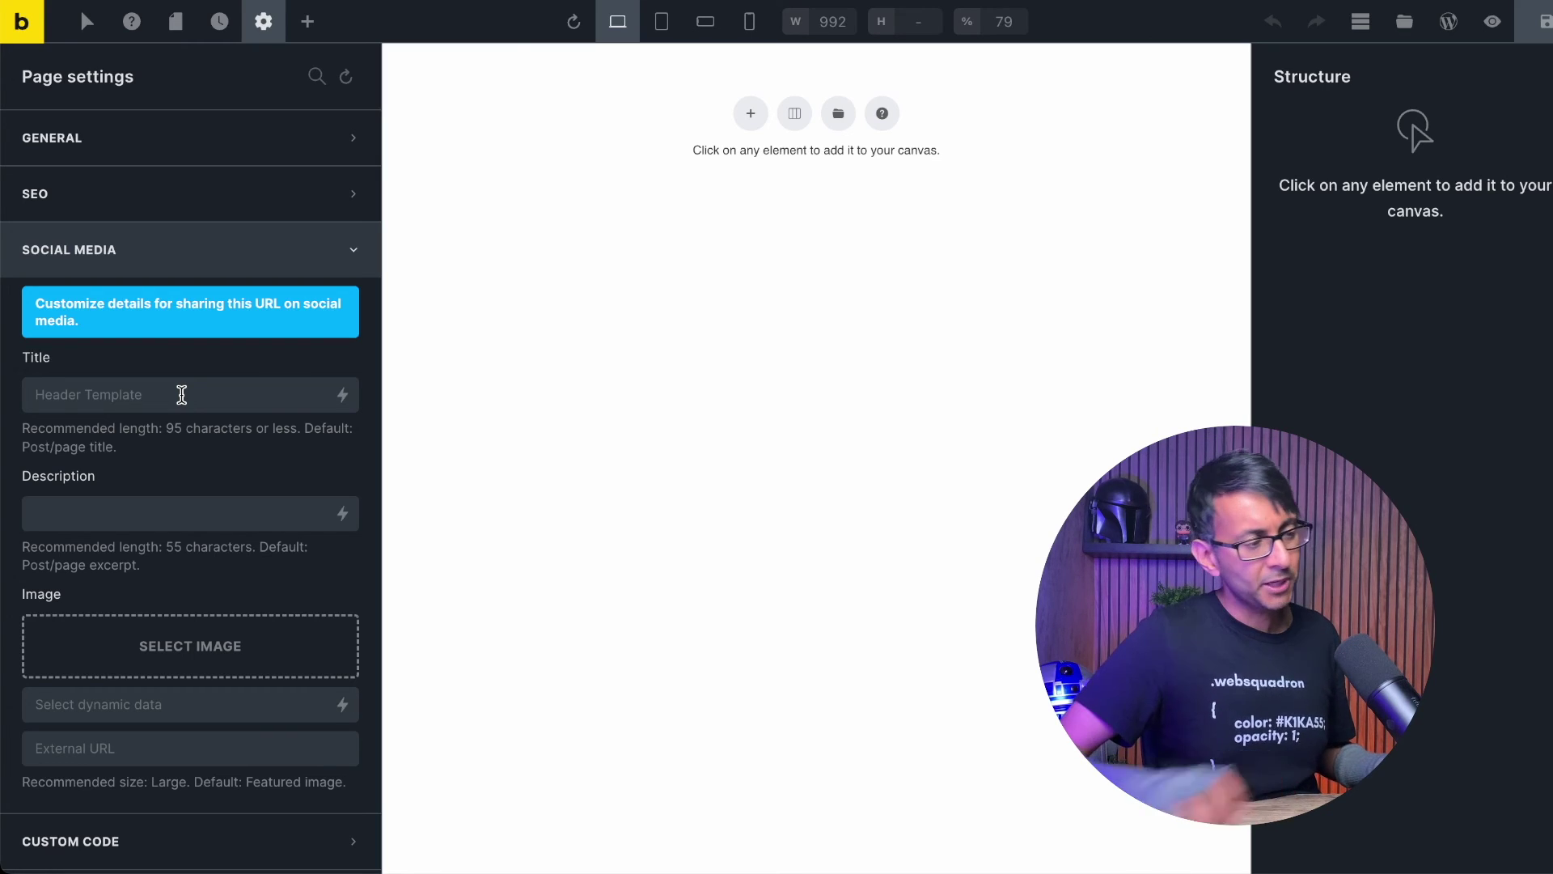
click(182, 151)
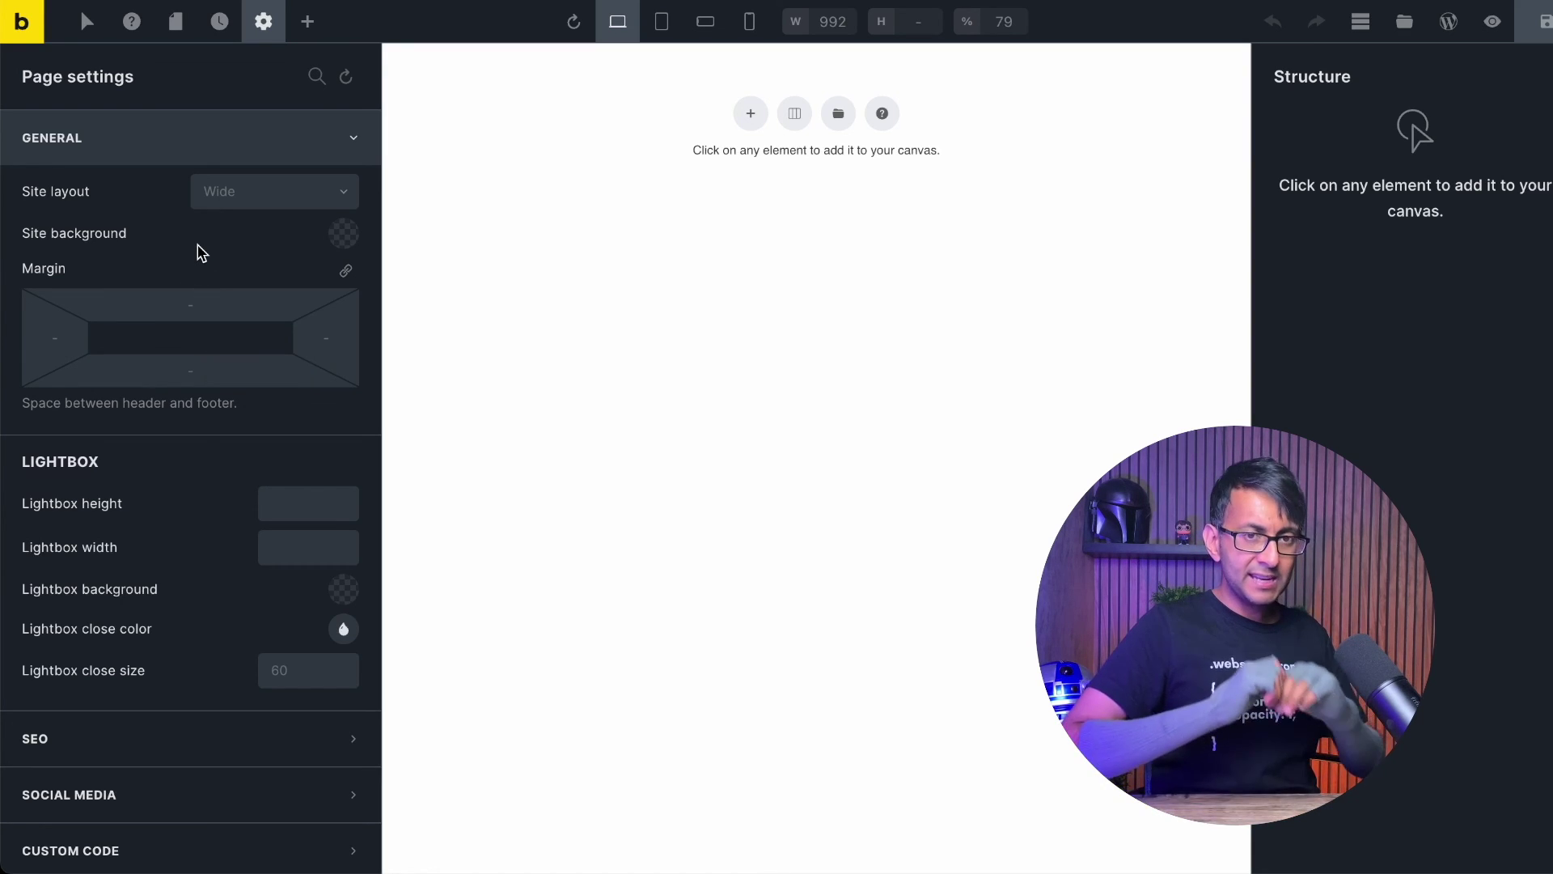
Leave Page Settings for the main Settings list via the toolbar gear
click(267, 33)
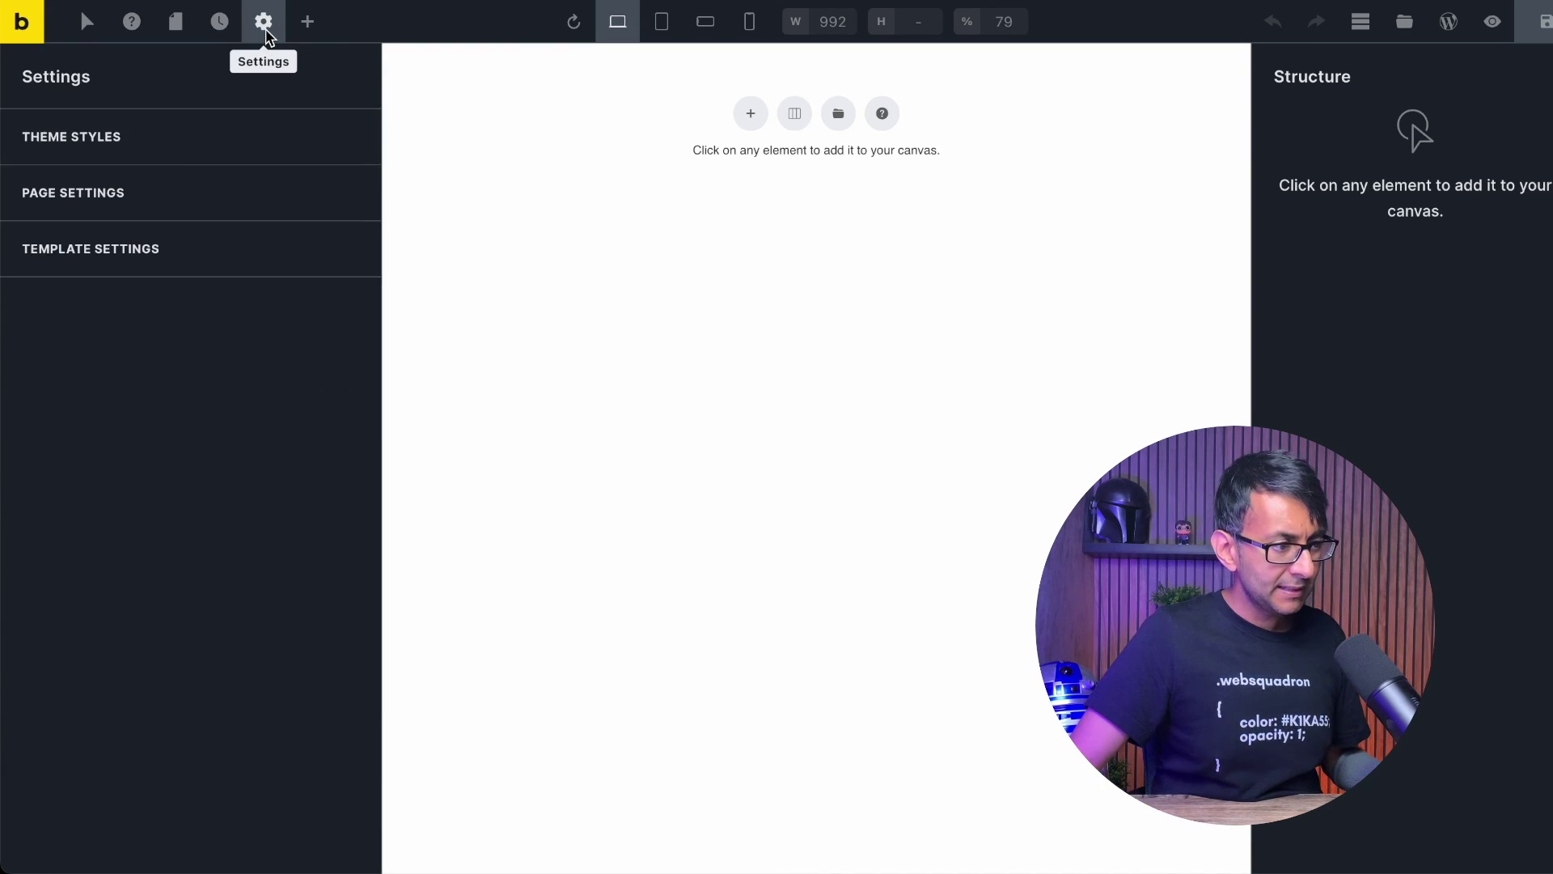